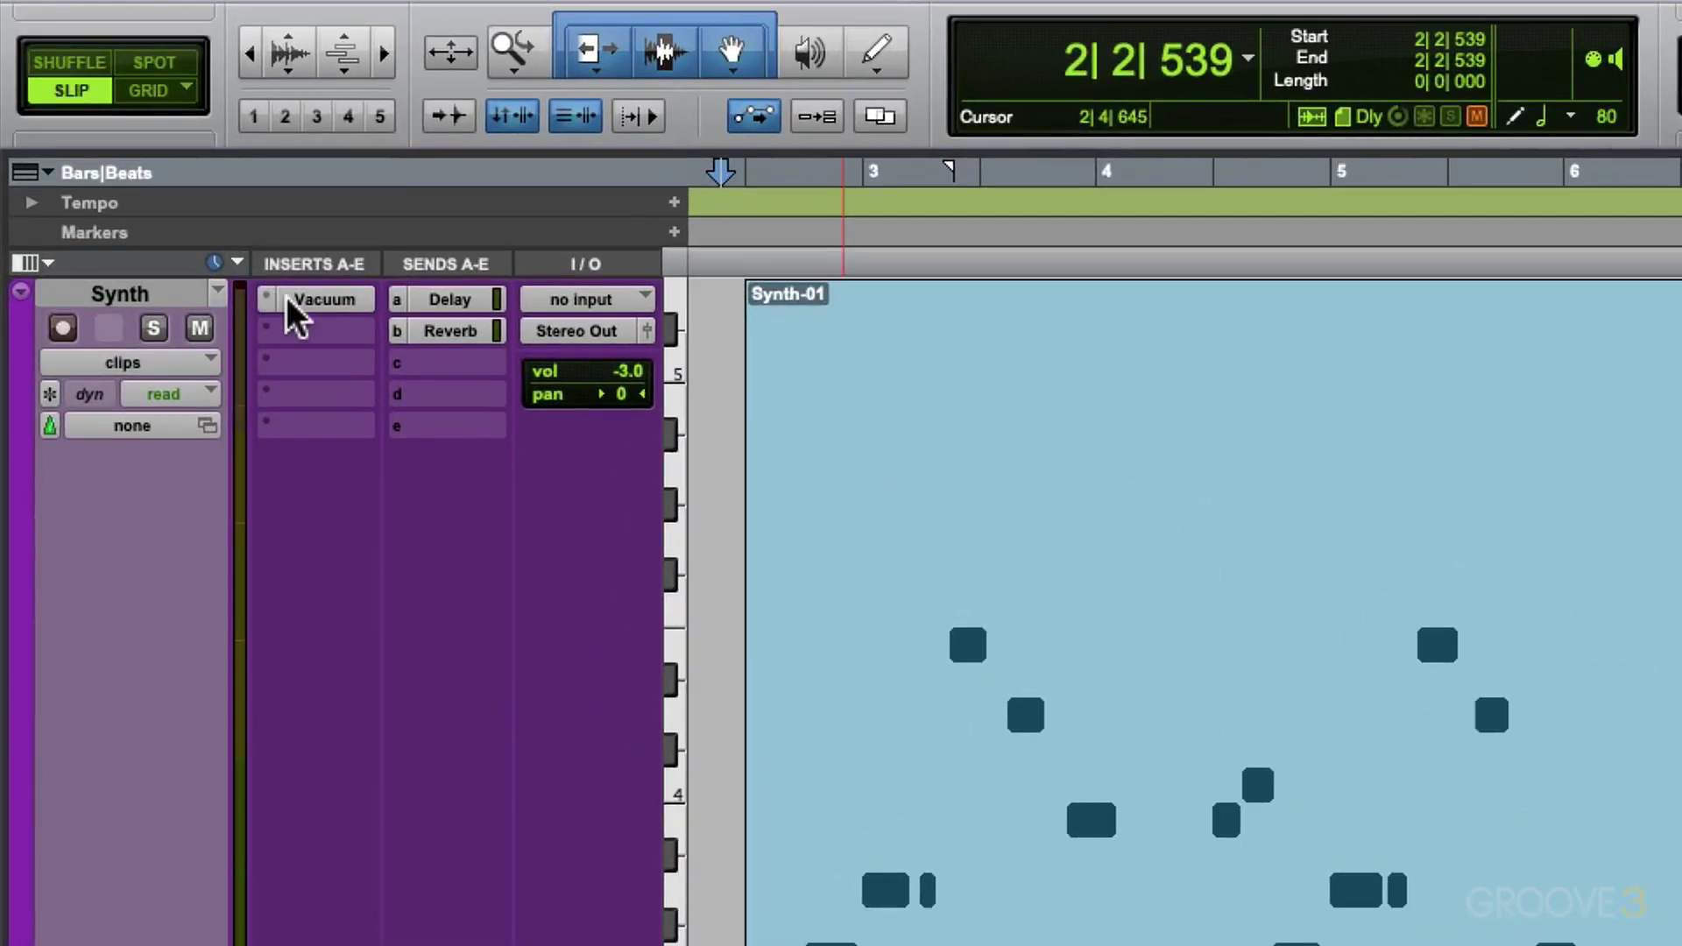
Inspect the Vacuum instrument on the Synth track, close it, and play back the Synth-01 clip.
{"action": "left_click", "coordinate": [286, 297]}
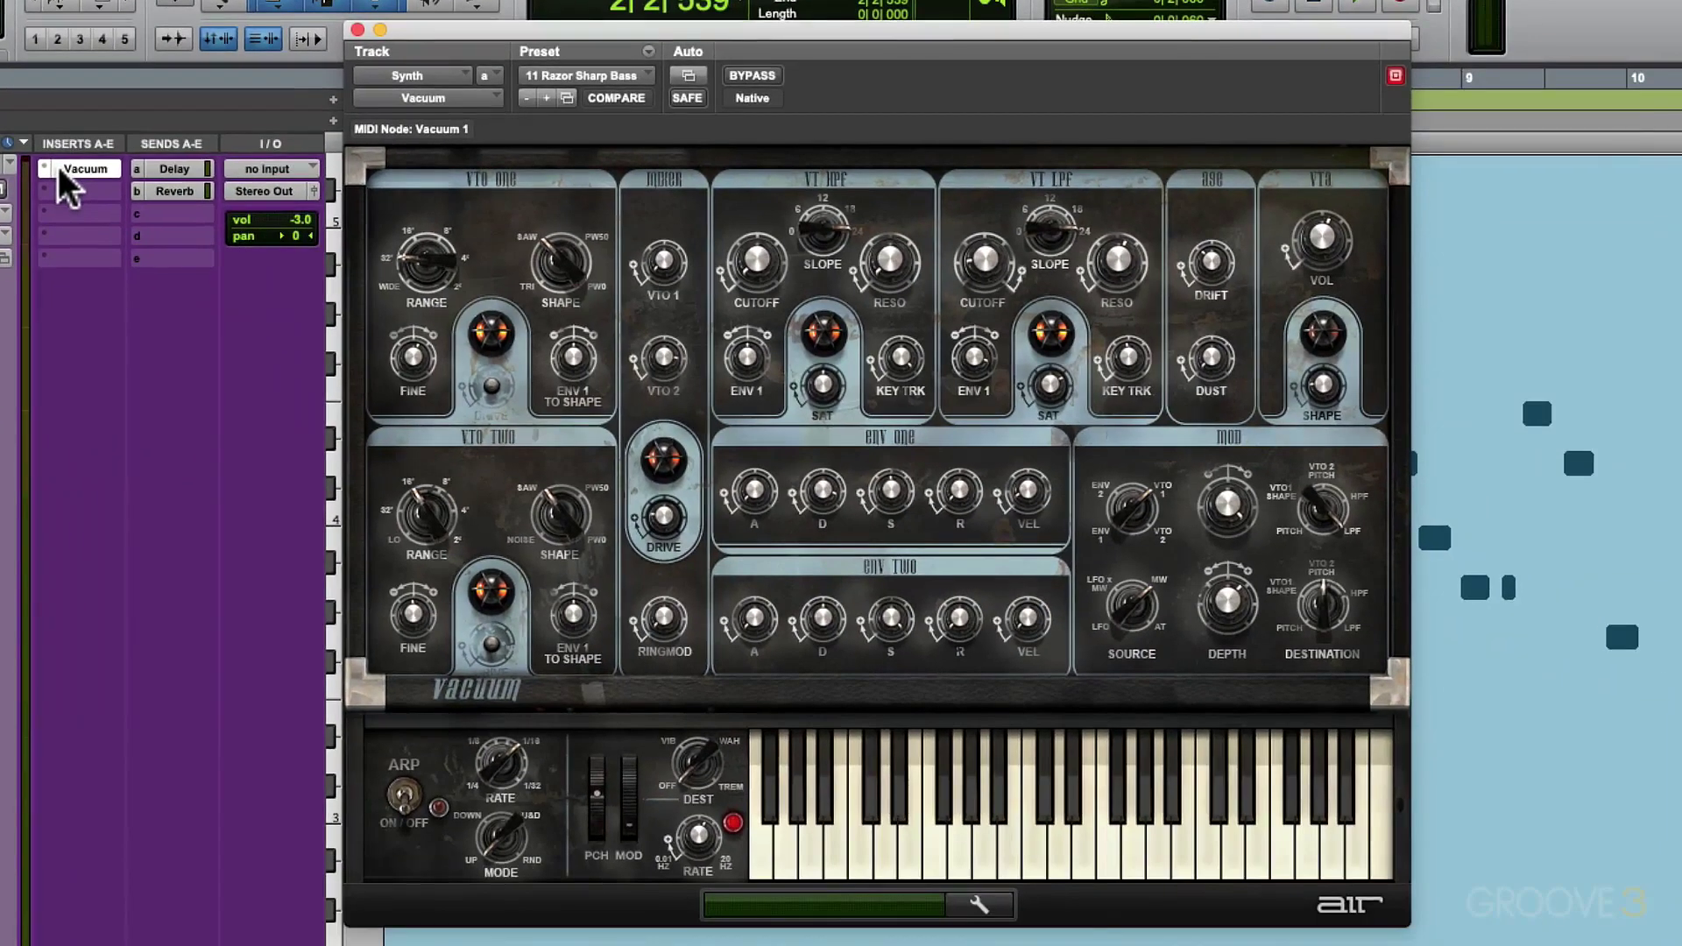
{"action": "left_click", "coordinate": [357, 30]}
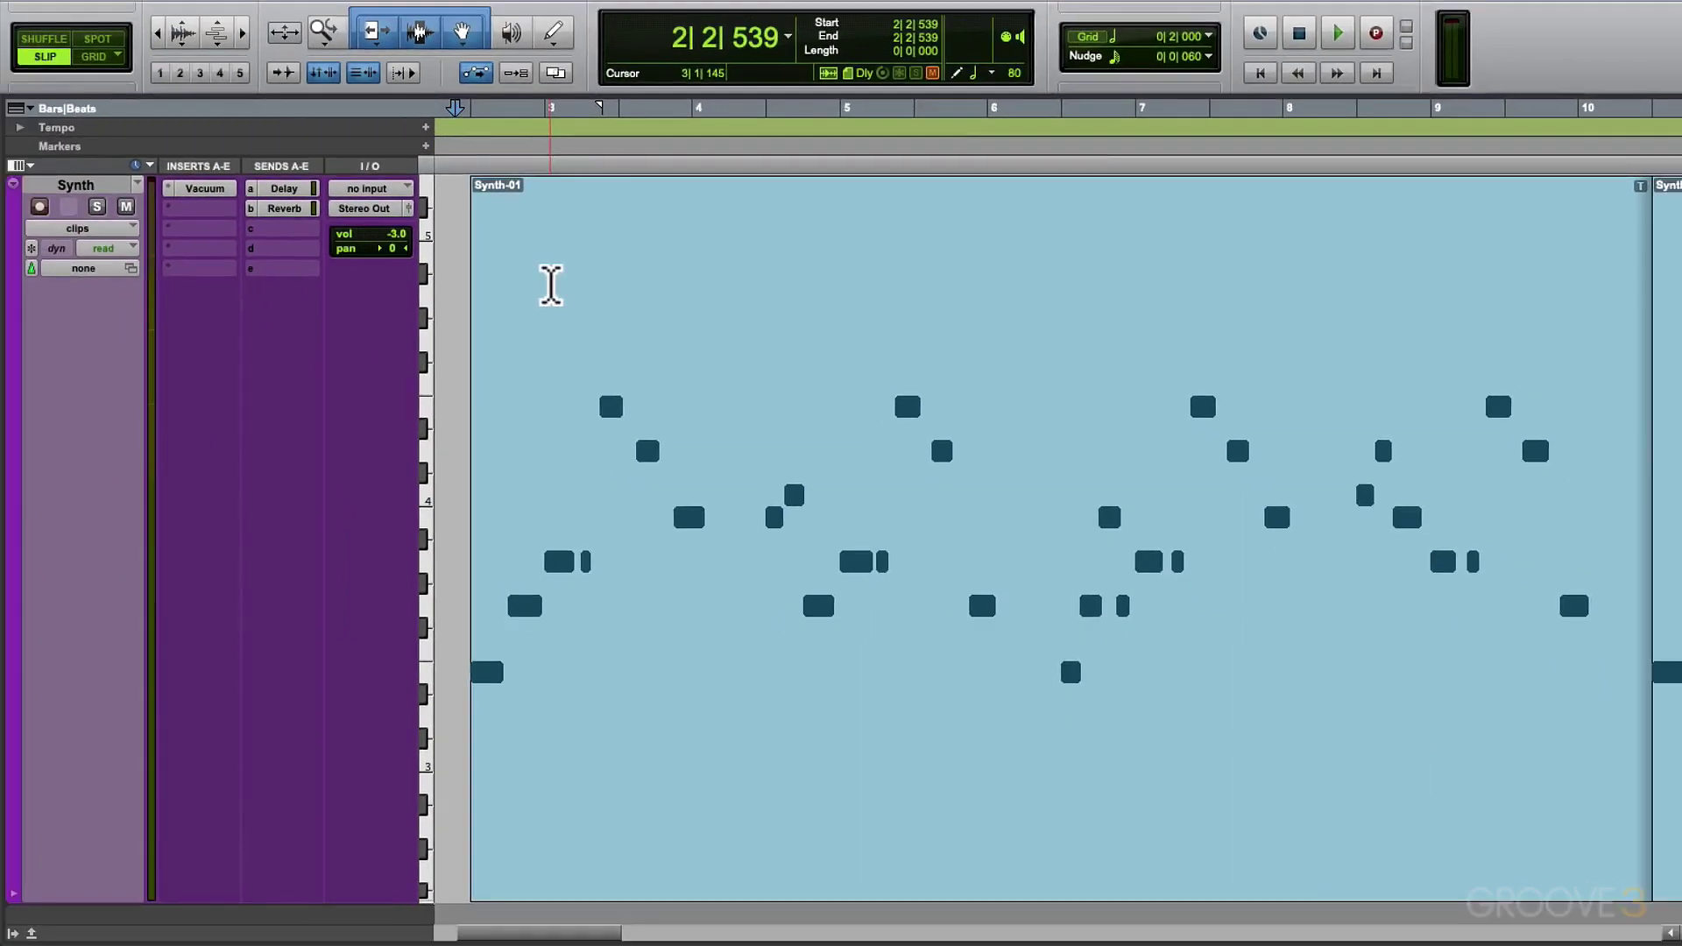
{"action": "key", "text": "space"}
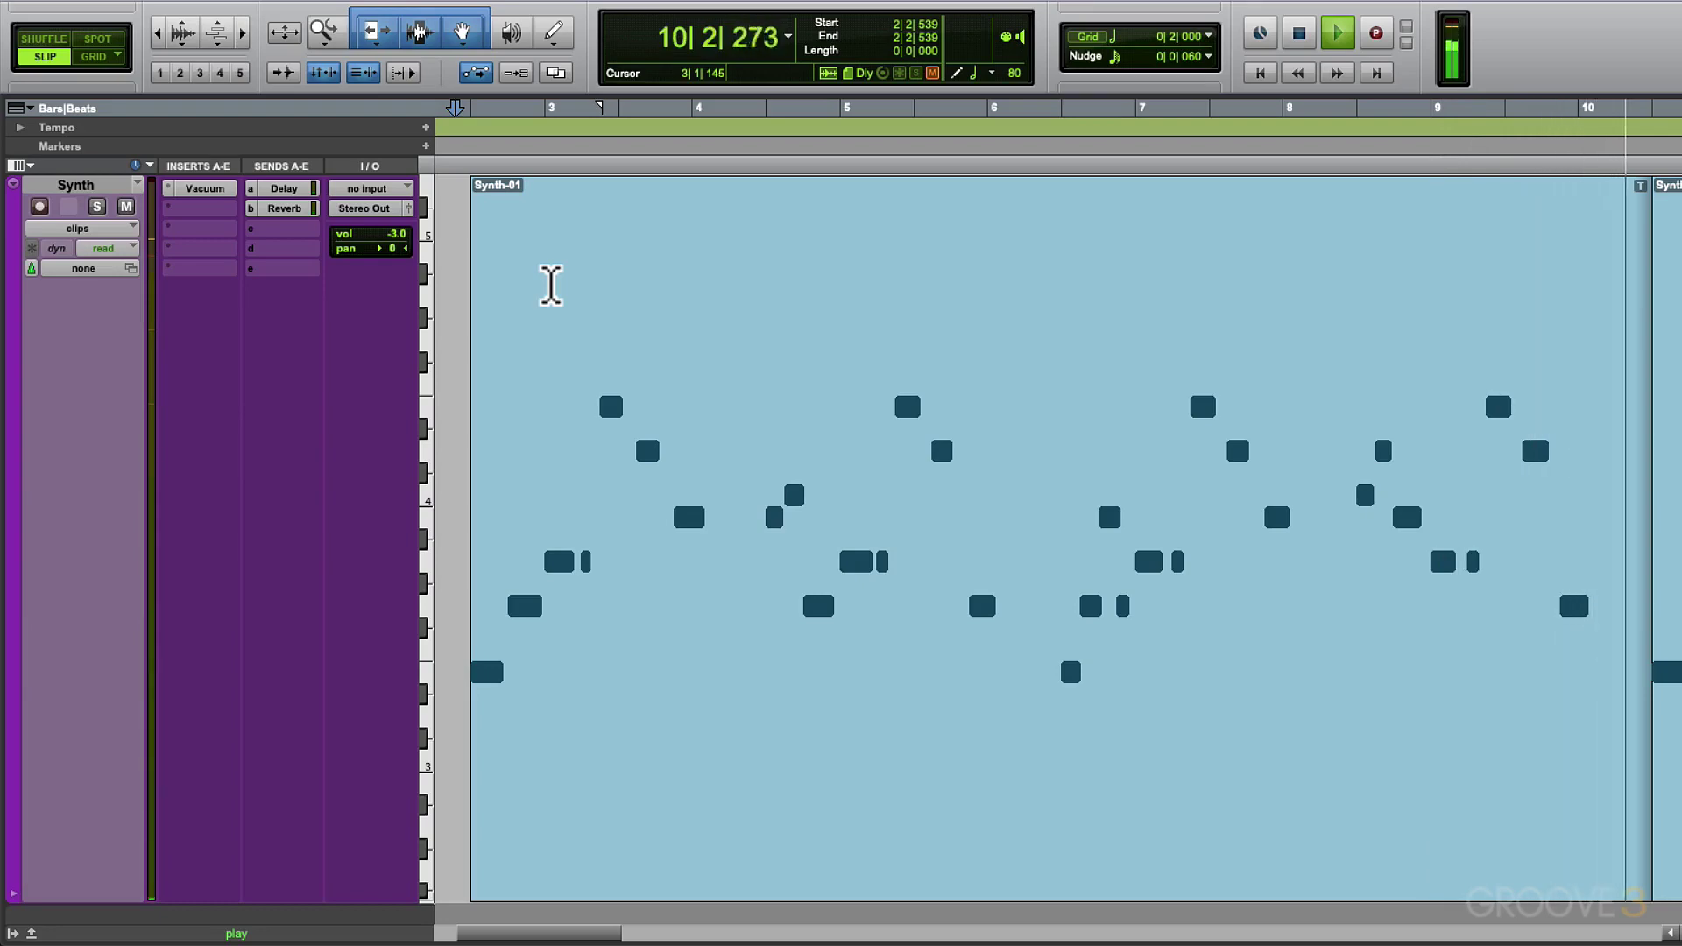
{"action": "key", "text": "space"}
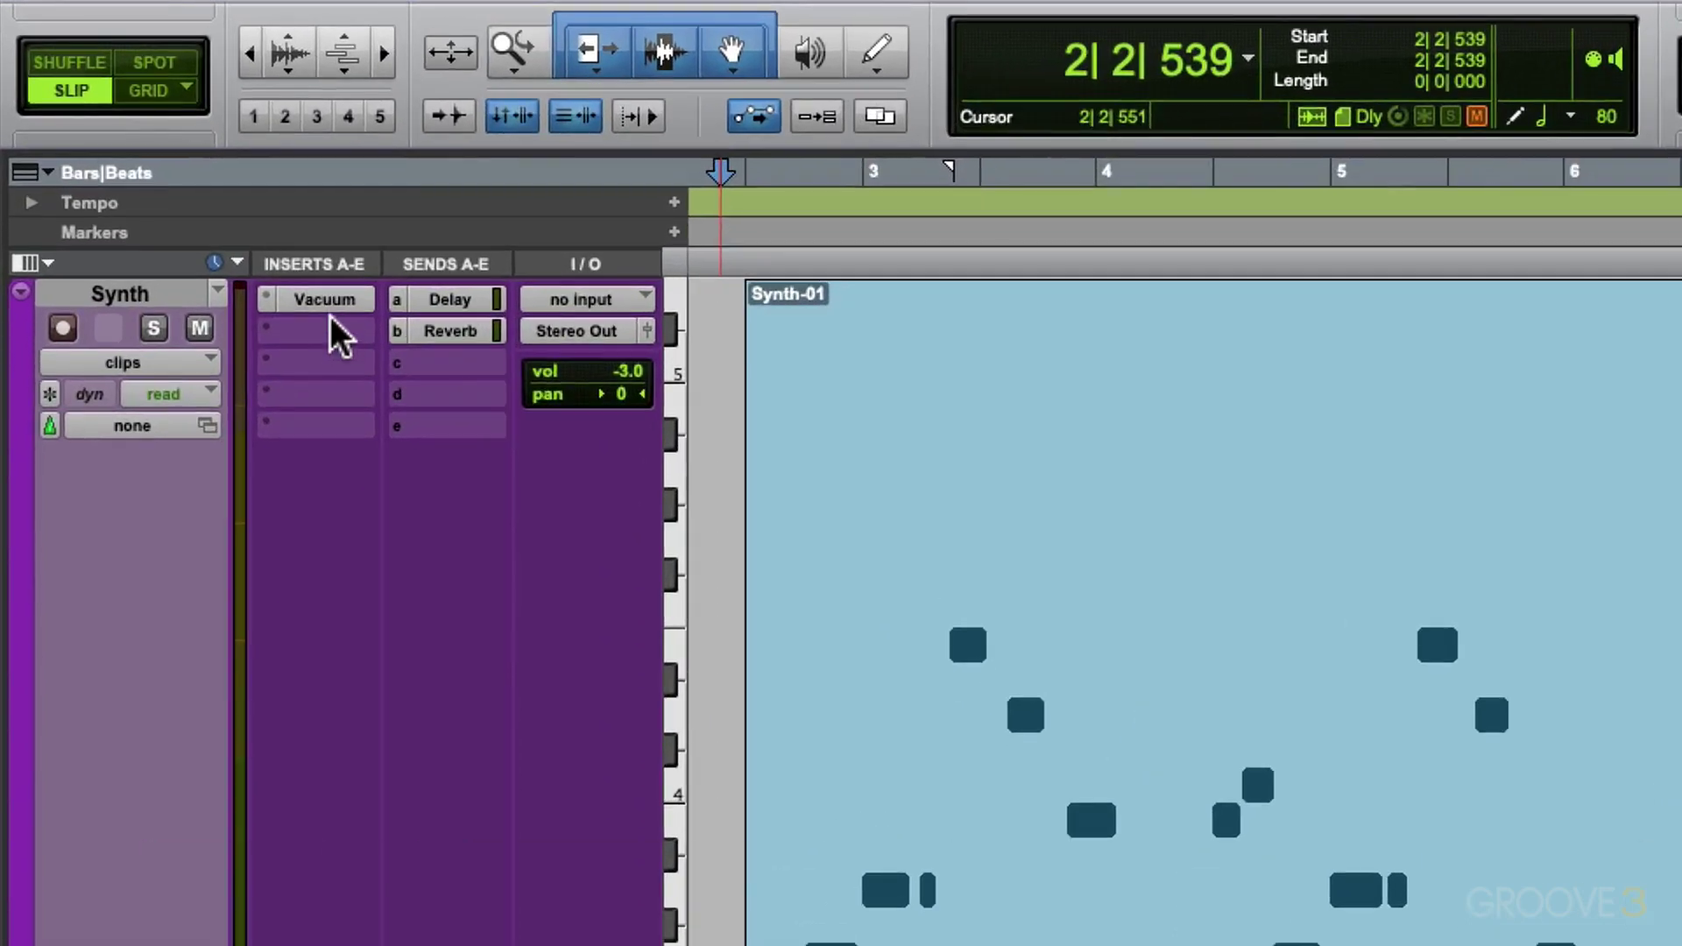
Insert the EQ3 7-Band (mono) equalizer in the Synth track's second insert slot, below Vacuum.
{"action": "left_click", "coordinate": [274, 334]}
{"action": "mouse_move", "coordinate": [466, 334]}
{"action": "mouse_move", "coordinate": [629, 338]}
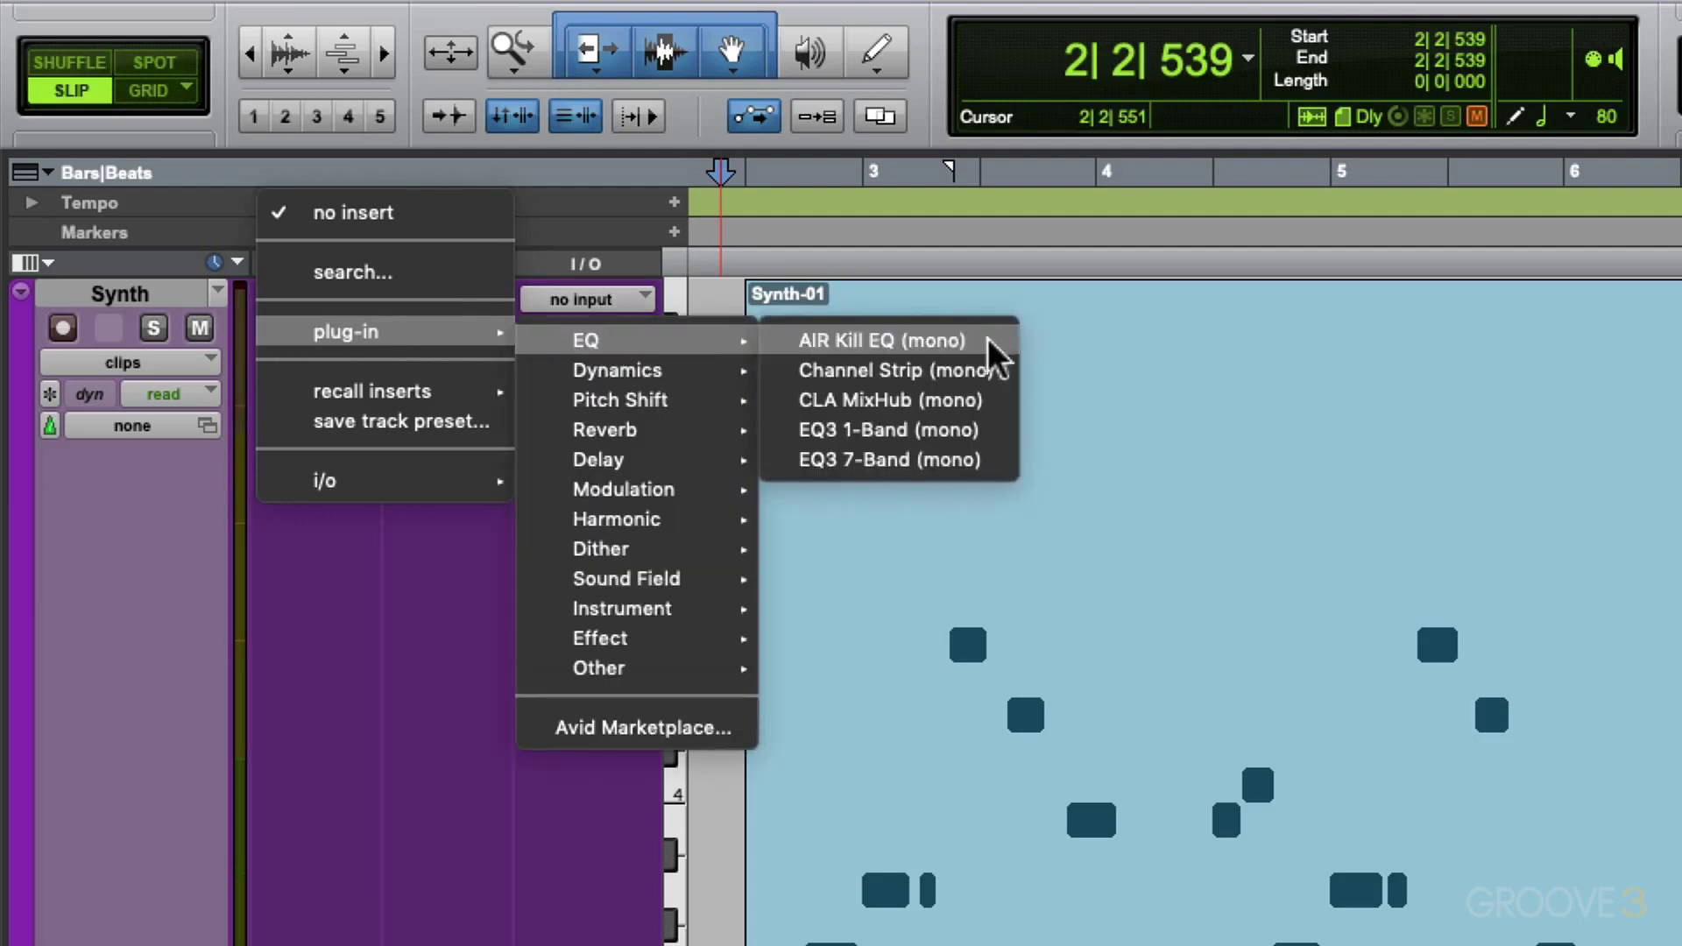
{"action": "left_click", "coordinate": [986, 454]}
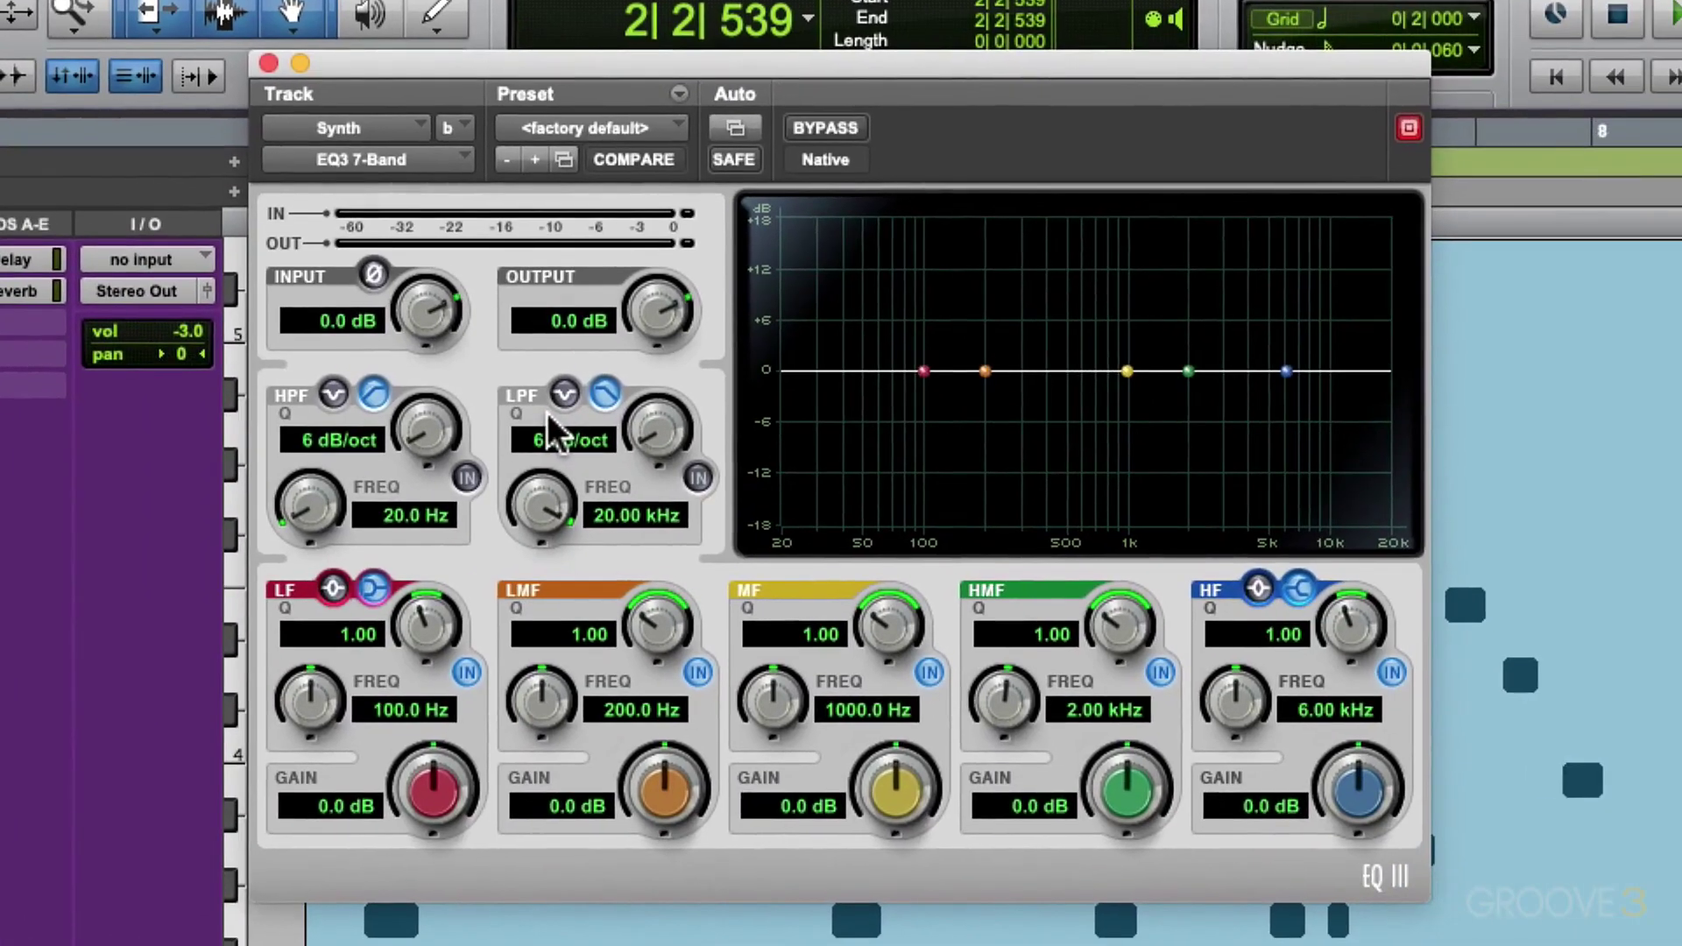
Enable the EQ's low-pass filter with a 12 dB/oct slope and lower its frequency to 9.17 kHz during playback.
{"action": "left_click", "coordinate": [697, 478]}
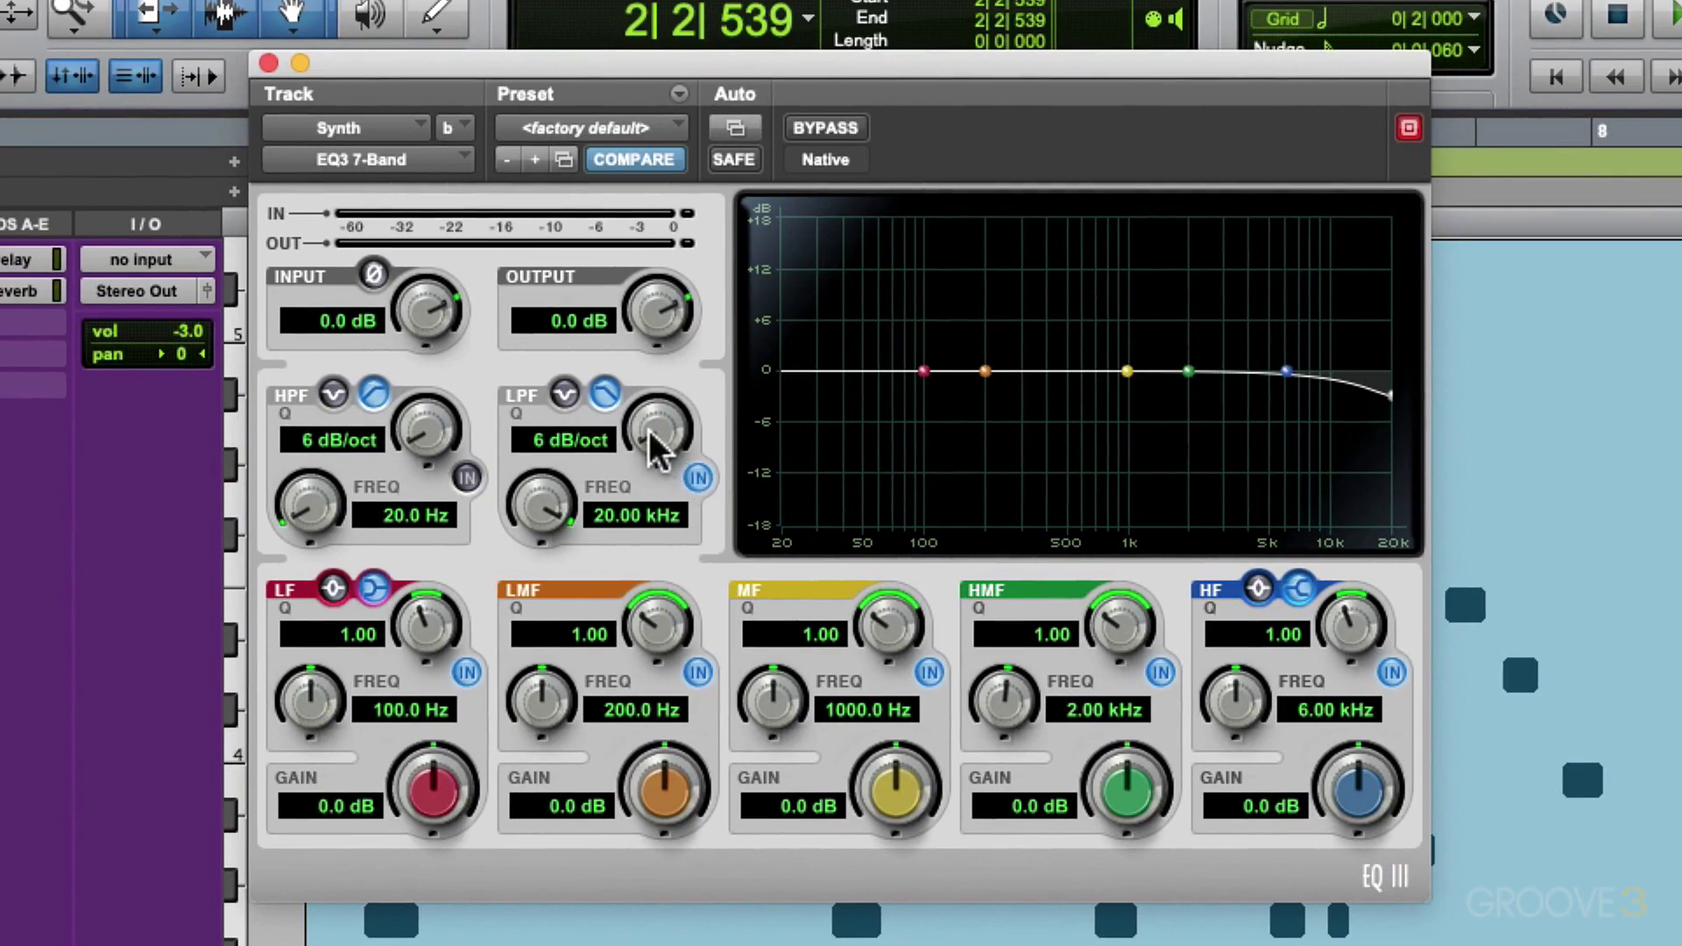
{"action": "left_click_drag", "start_coordinate": [660, 433], "coordinate": [659, 368]}
{"action": "key", "text": "space"}
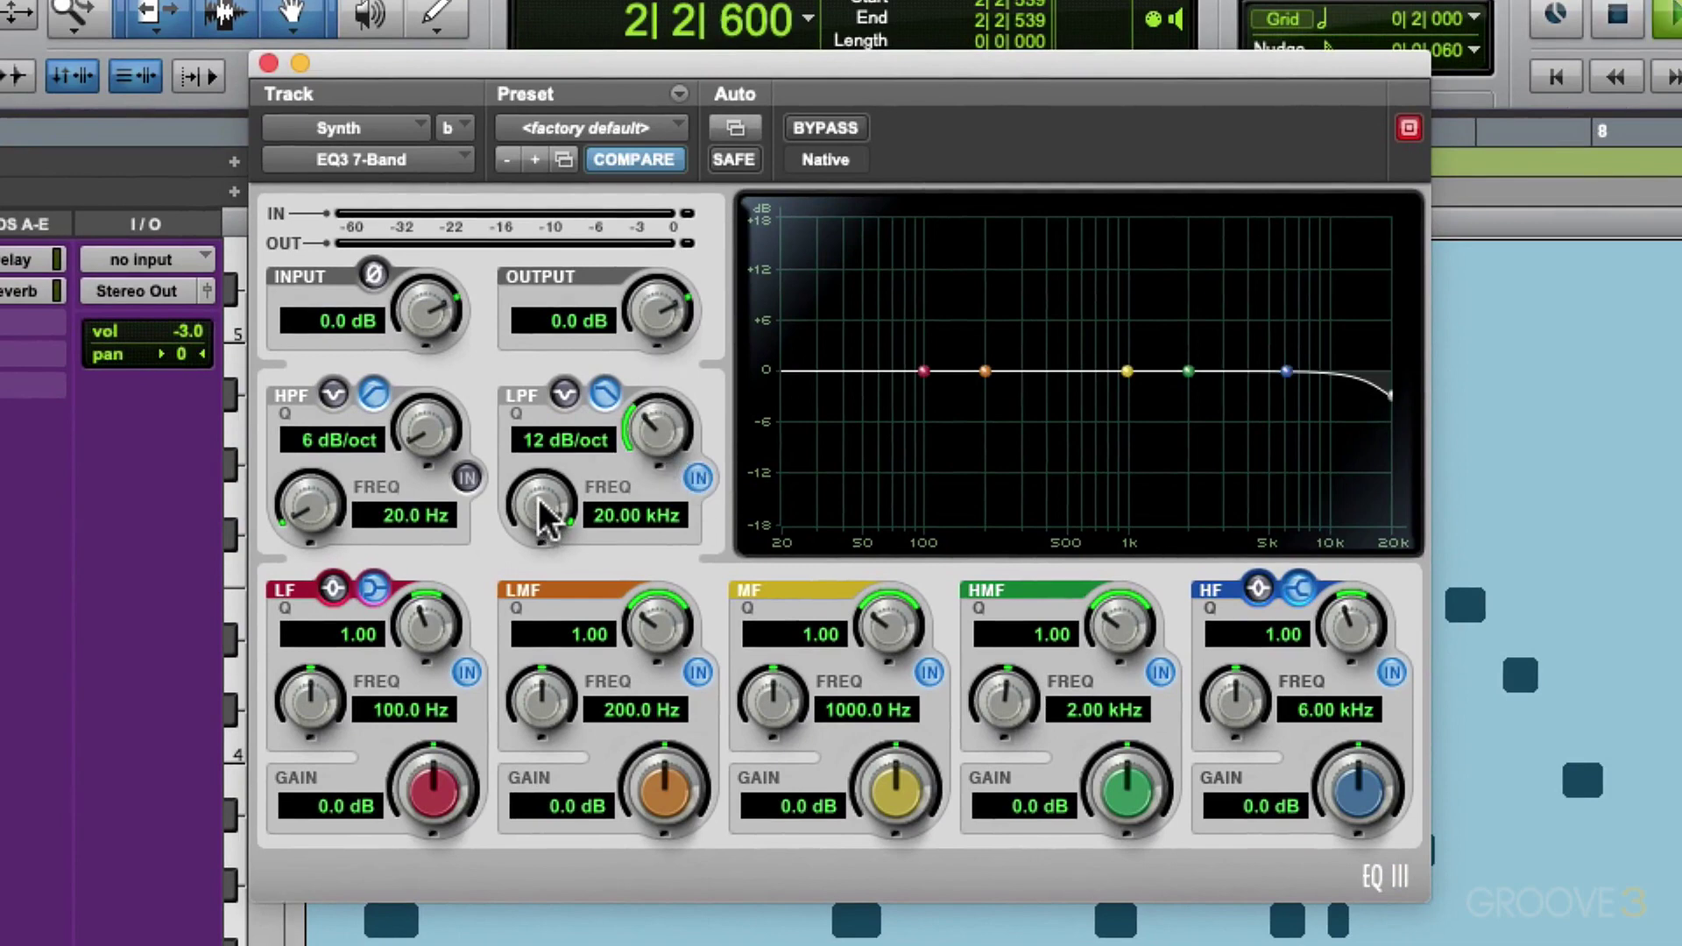
{"action": "left_click_drag", "start_coordinate": [549, 493], "coordinate": [538, 644]}
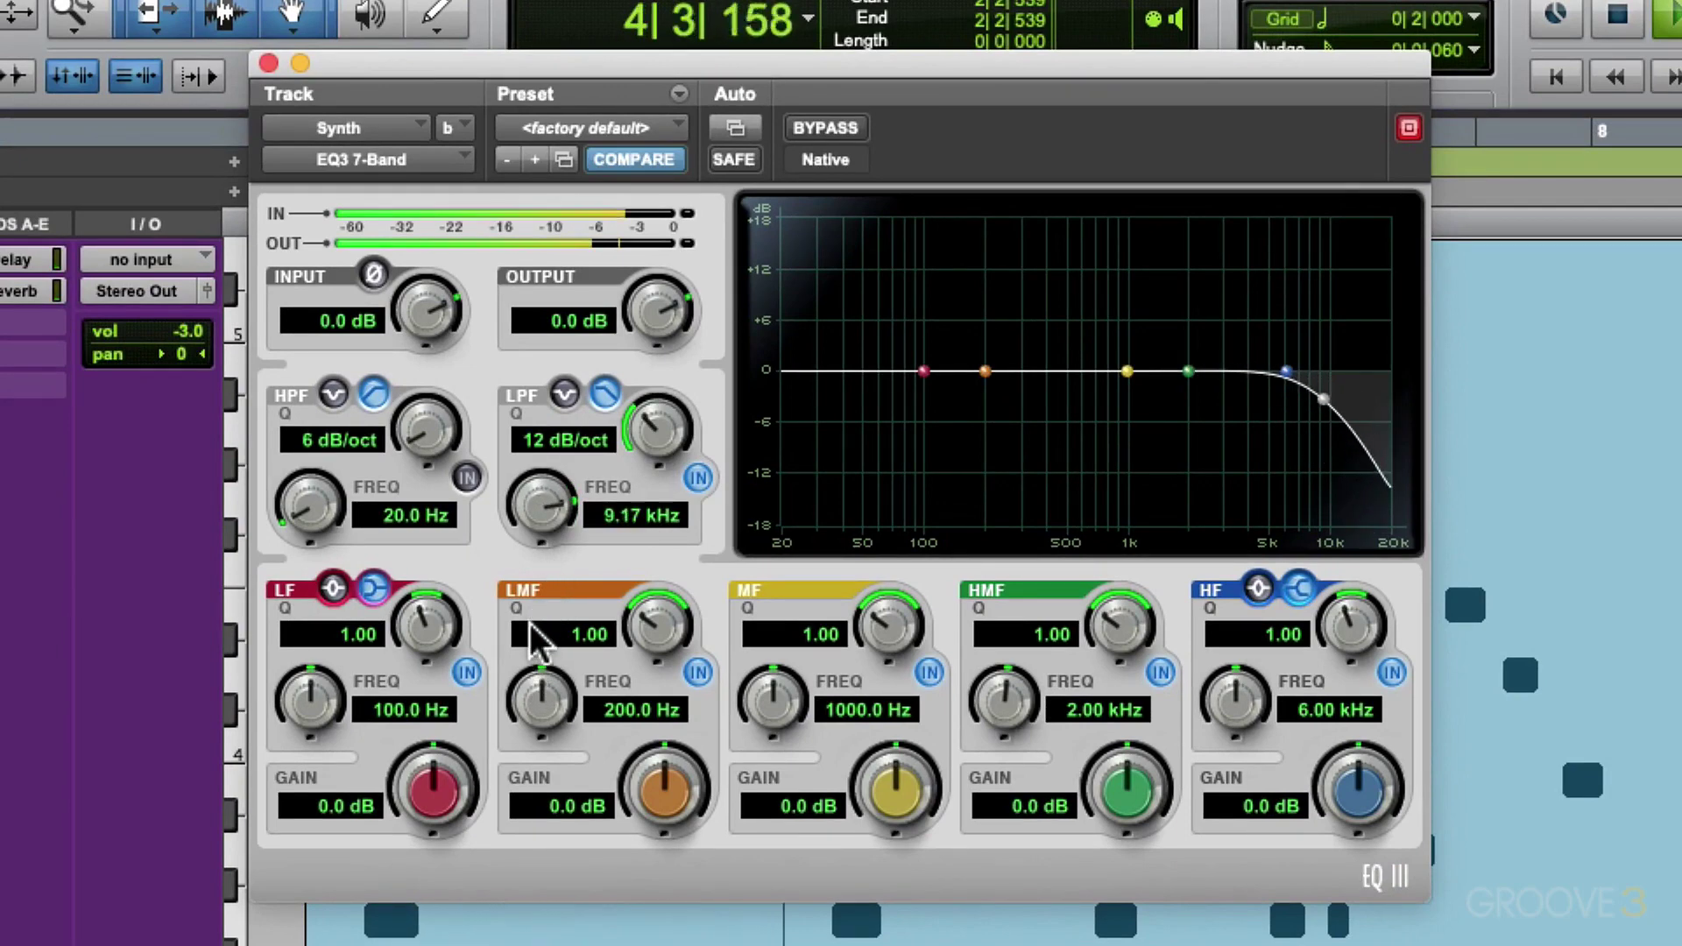
{"action": "key", "text": "space"}
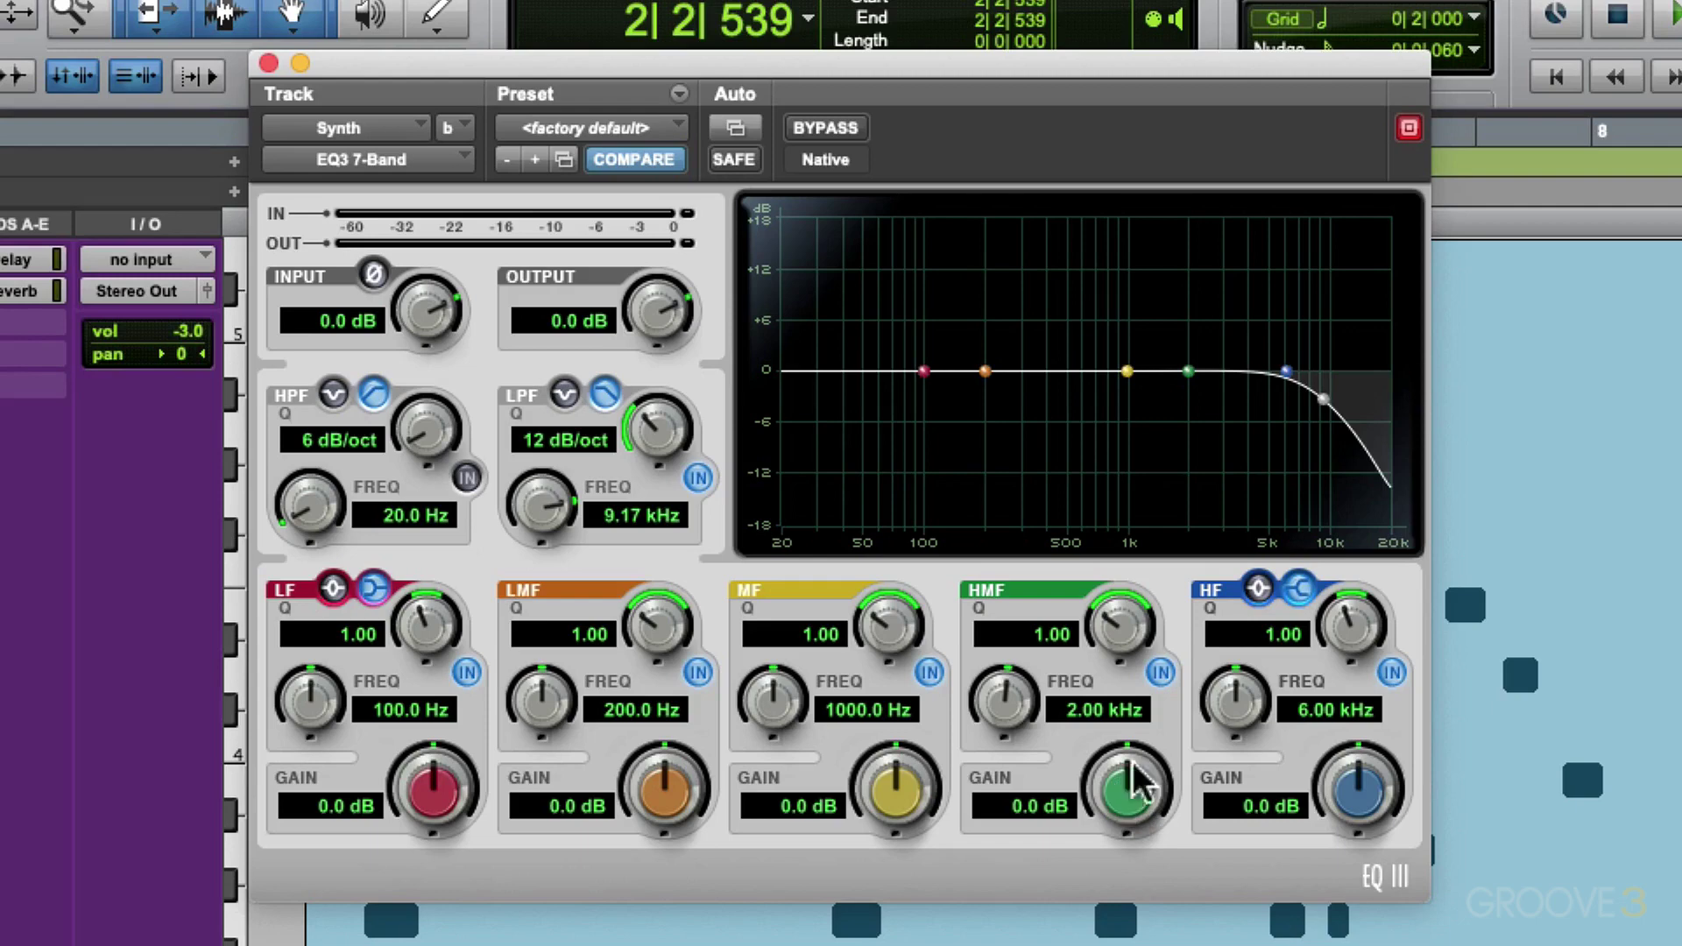
Boost the HMF band with a Q of 10.00 and sweep it during playback, ending at 1.40 kHz and 15.9 dB.
{"action": "left_click_drag", "start_coordinate": [1188, 370], "coordinate": [1190, 280]}
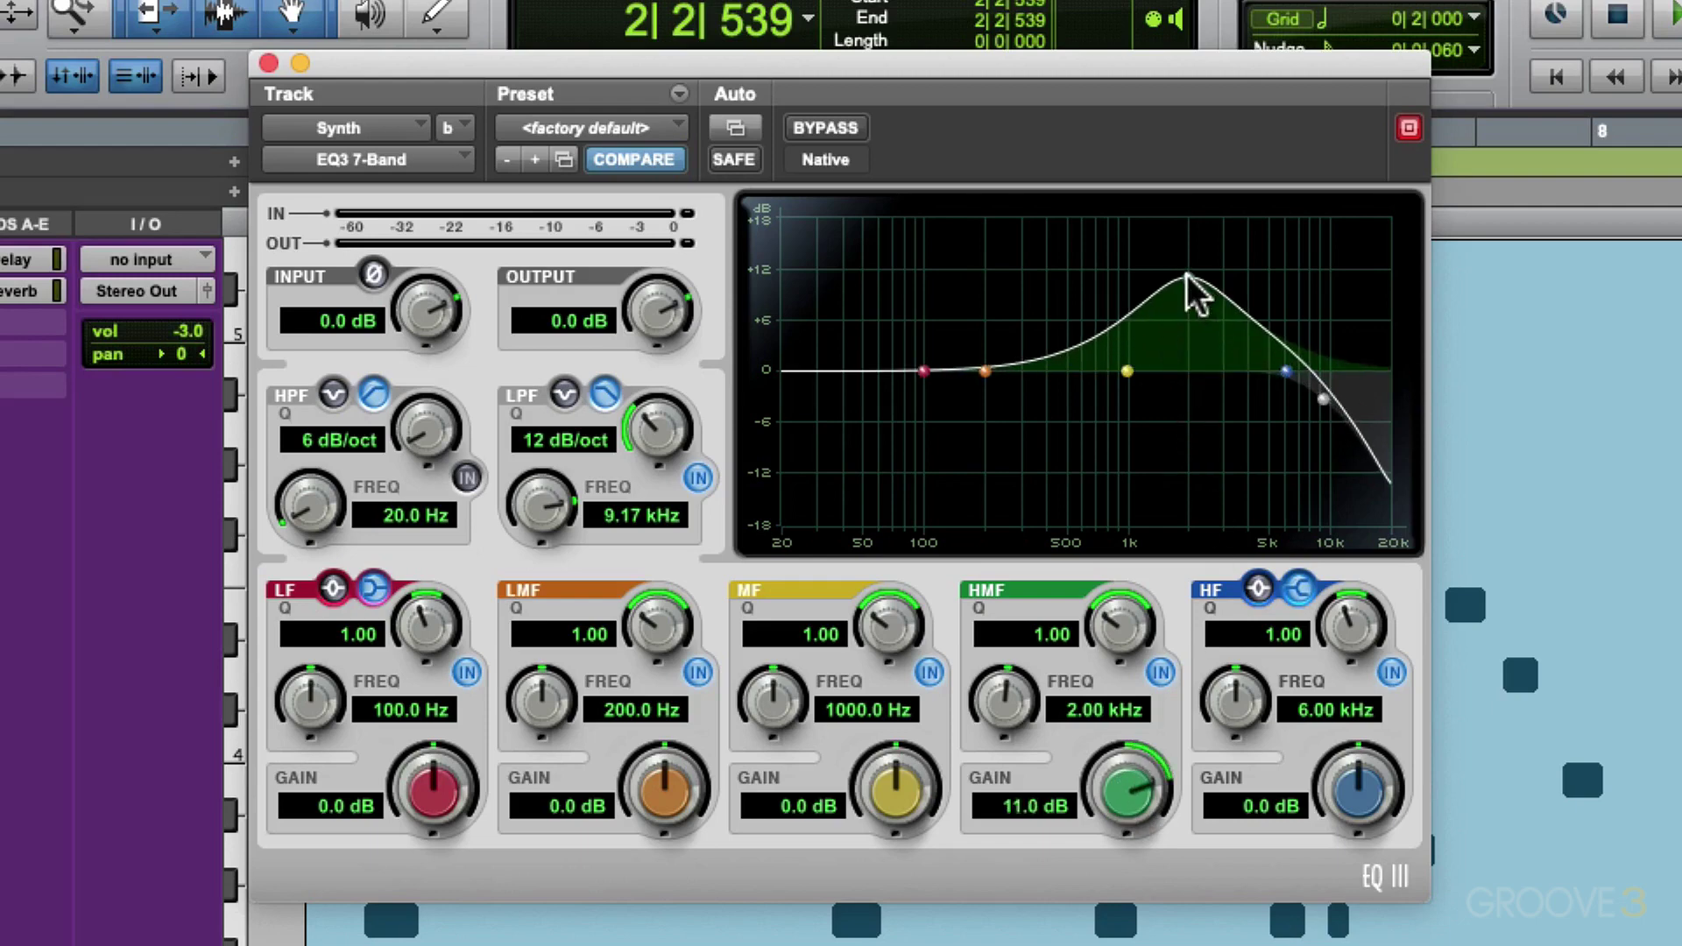
{"action": "left_click_drag", "start_coordinate": [1114, 633], "coordinate": [1158, 425]}
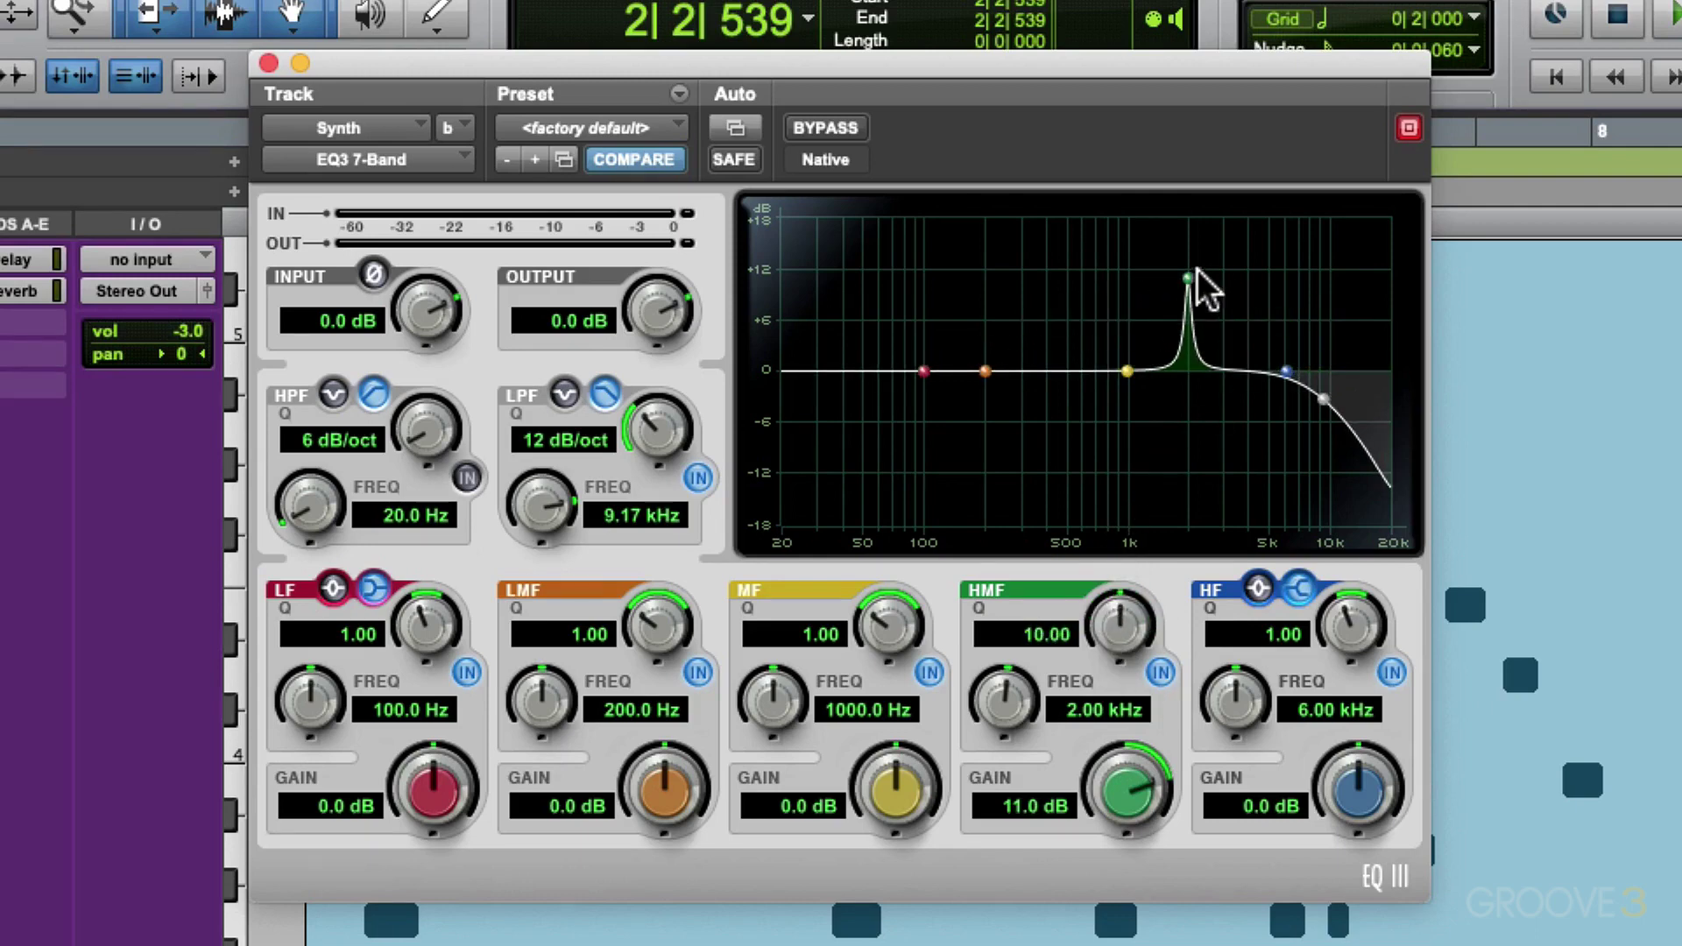
{"action": "key", "text": "space"}
{"action": "left_click_drag", "start_coordinate": [1188, 279], "coordinate": [1231, 244]}
{"action": "key", "text": "space"}
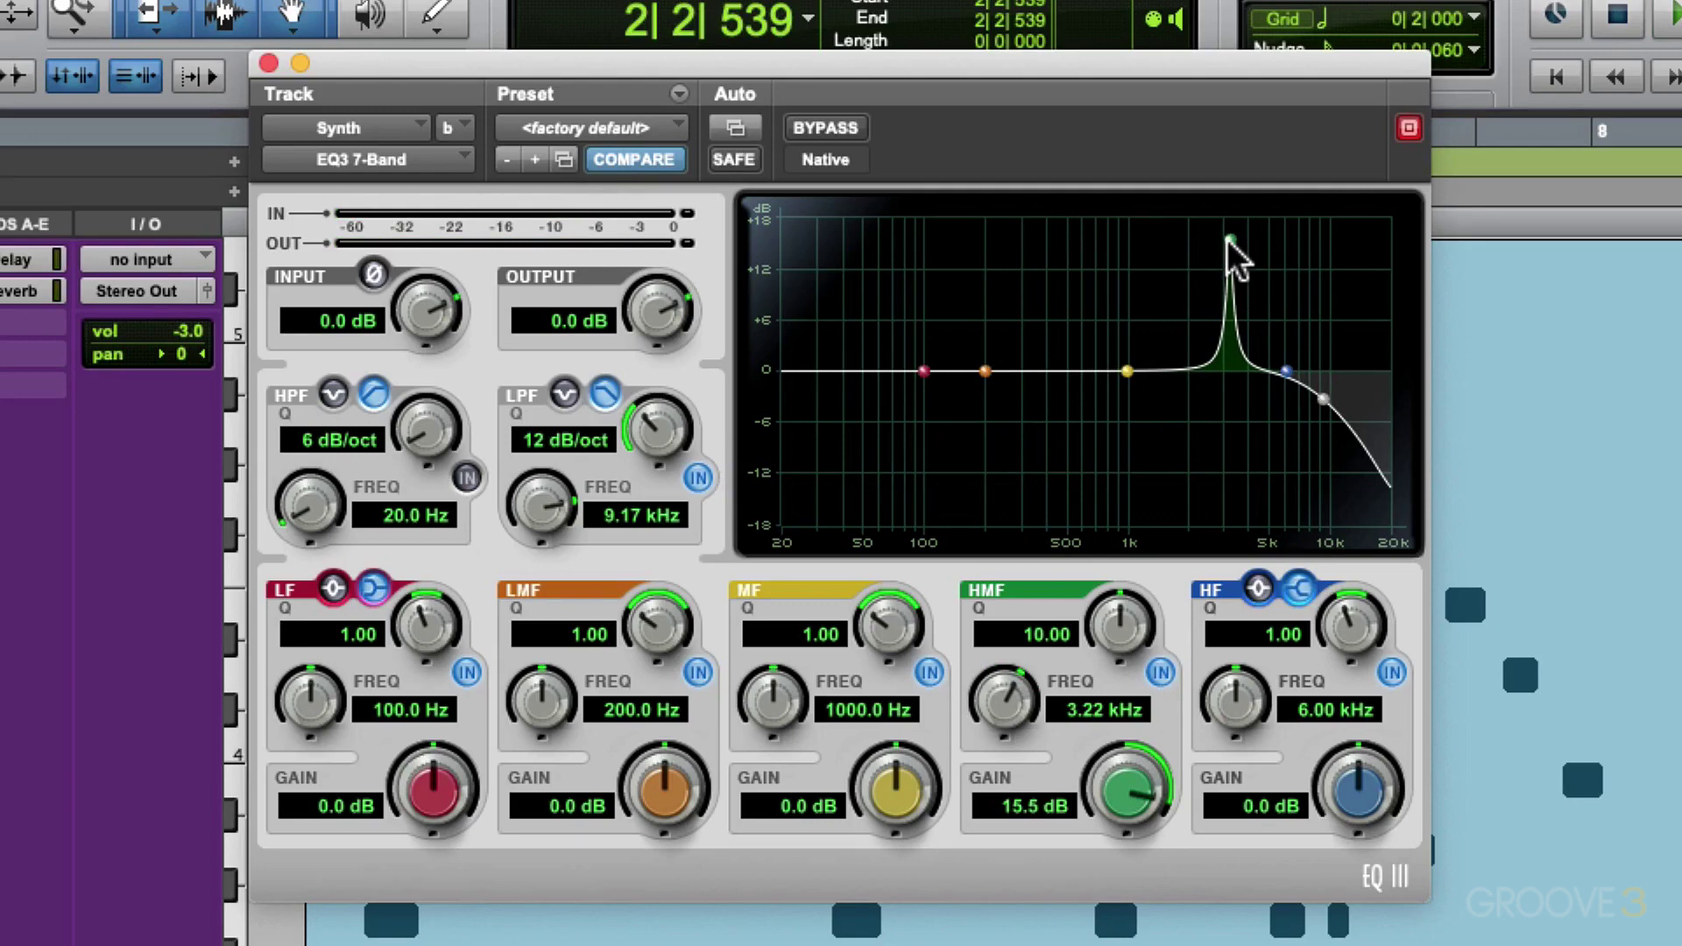
{"action": "key", "text": "space"}
{"action": "left_click_drag", "start_coordinate": [1229, 235], "coordinate": [1156, 248]}
{"action": "key", "text": "space"}
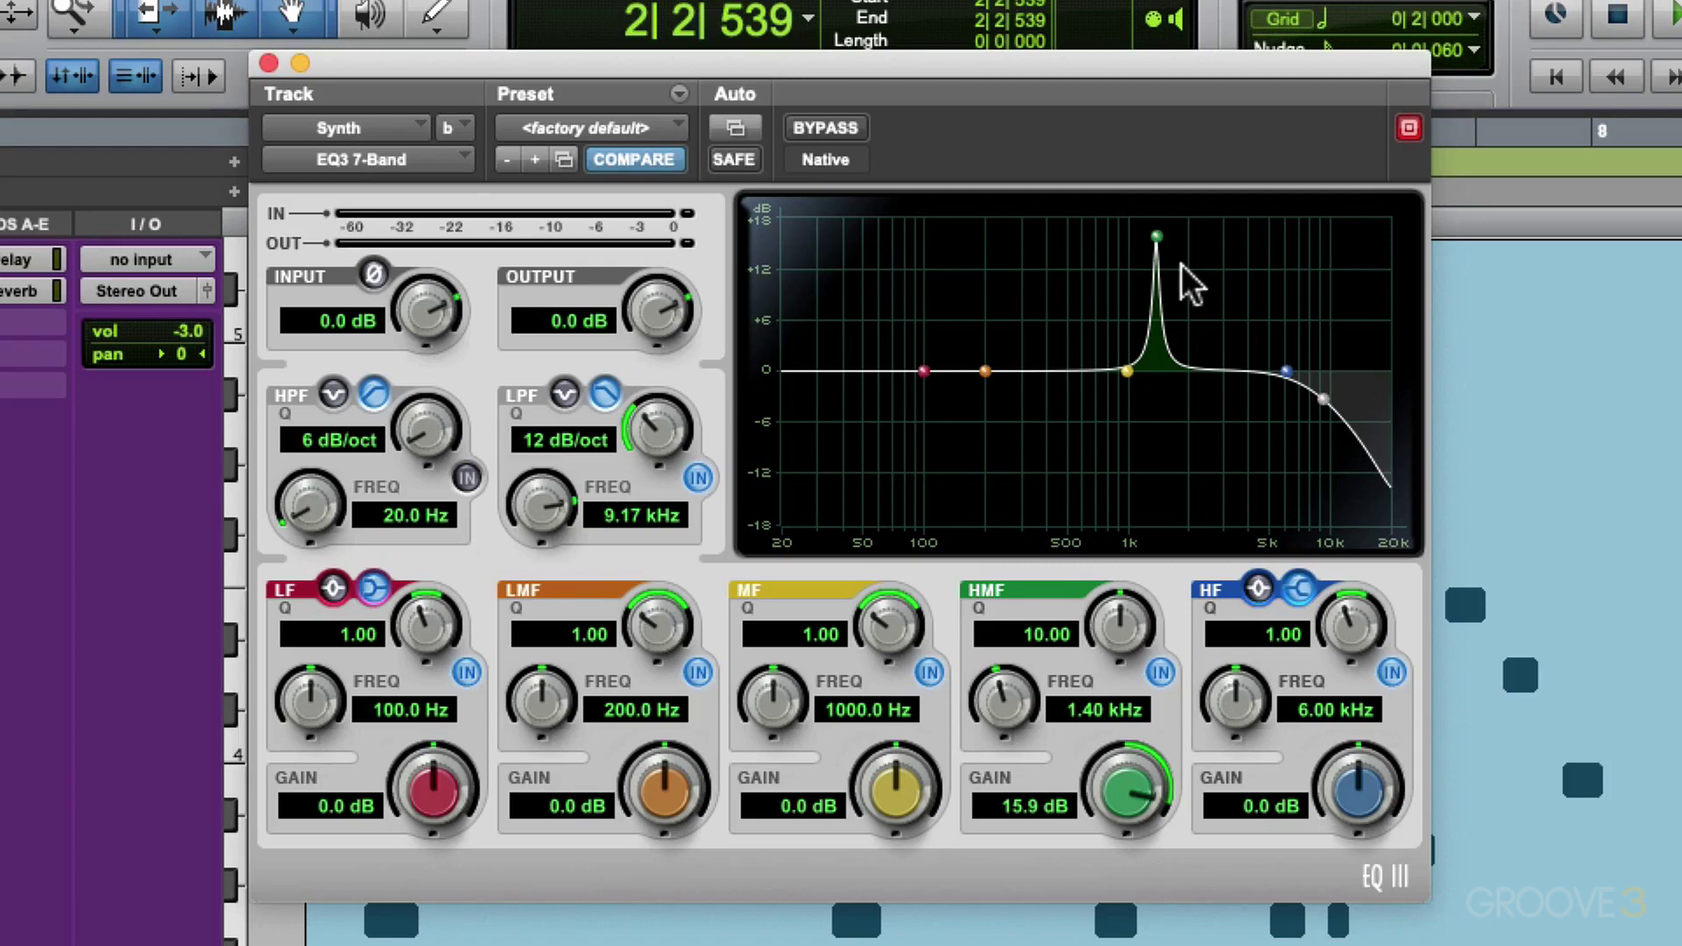
Review the EQ's automatable parameters in the Plug-In Automation dialog and leave it without adding any.
{"action": "left_click", "coordinate": [735, 128]}
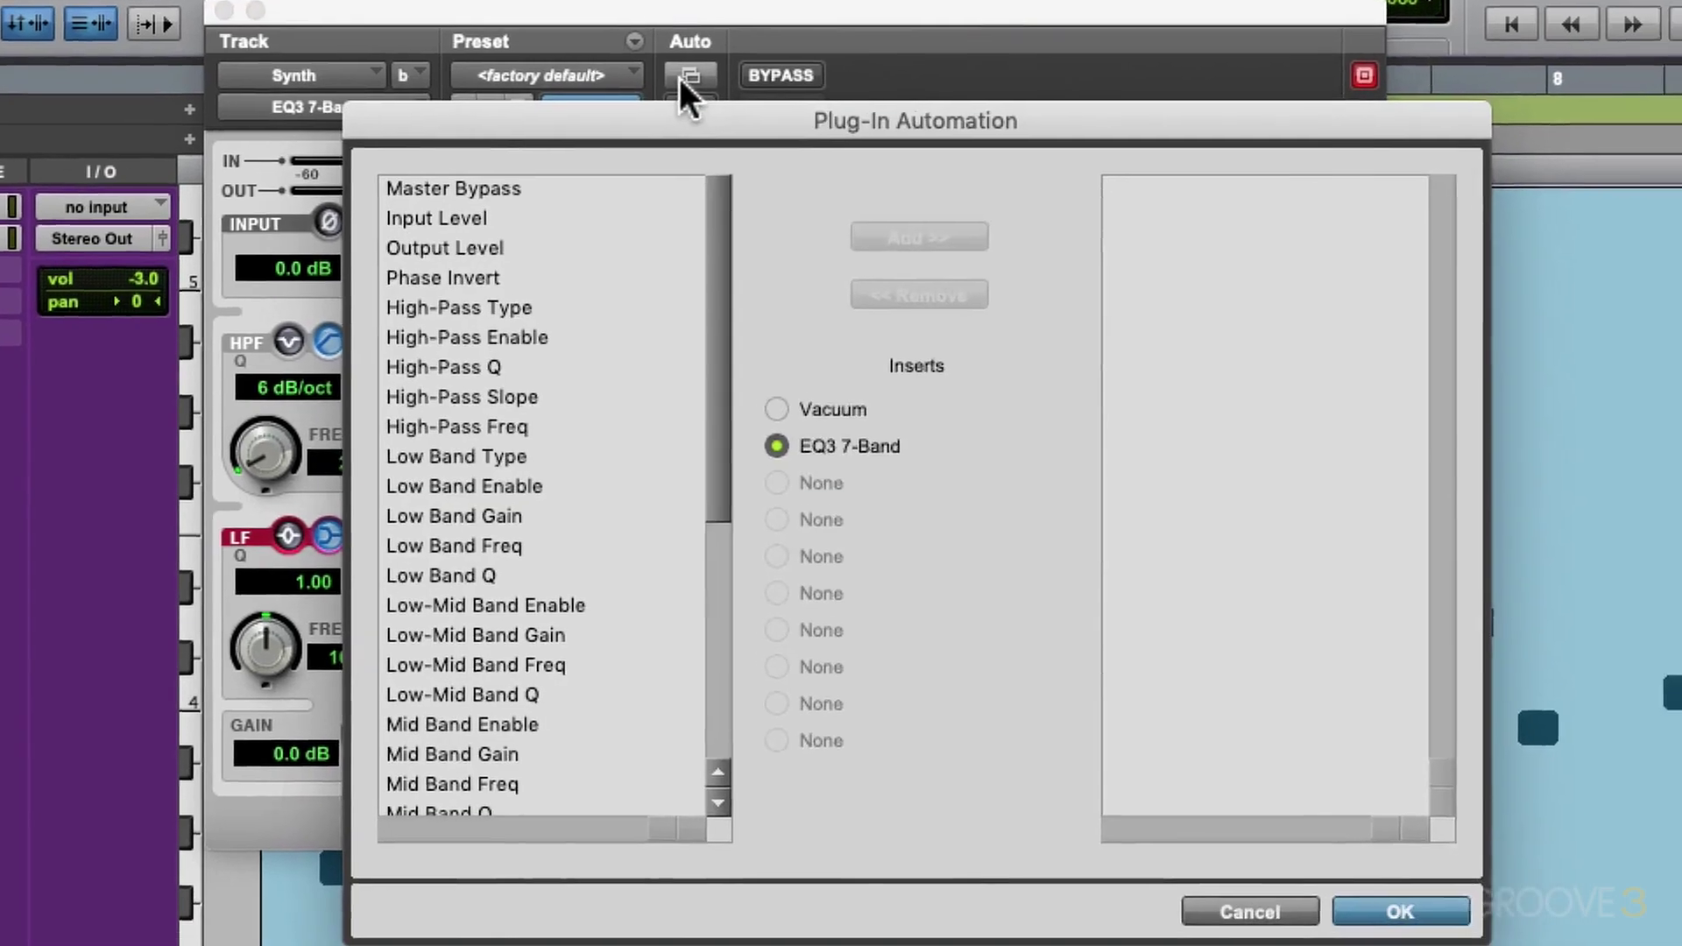
{"action": "scroll", "coordinate": [574, 527], "scroll_direction": "down", "scroll_amount": 5}
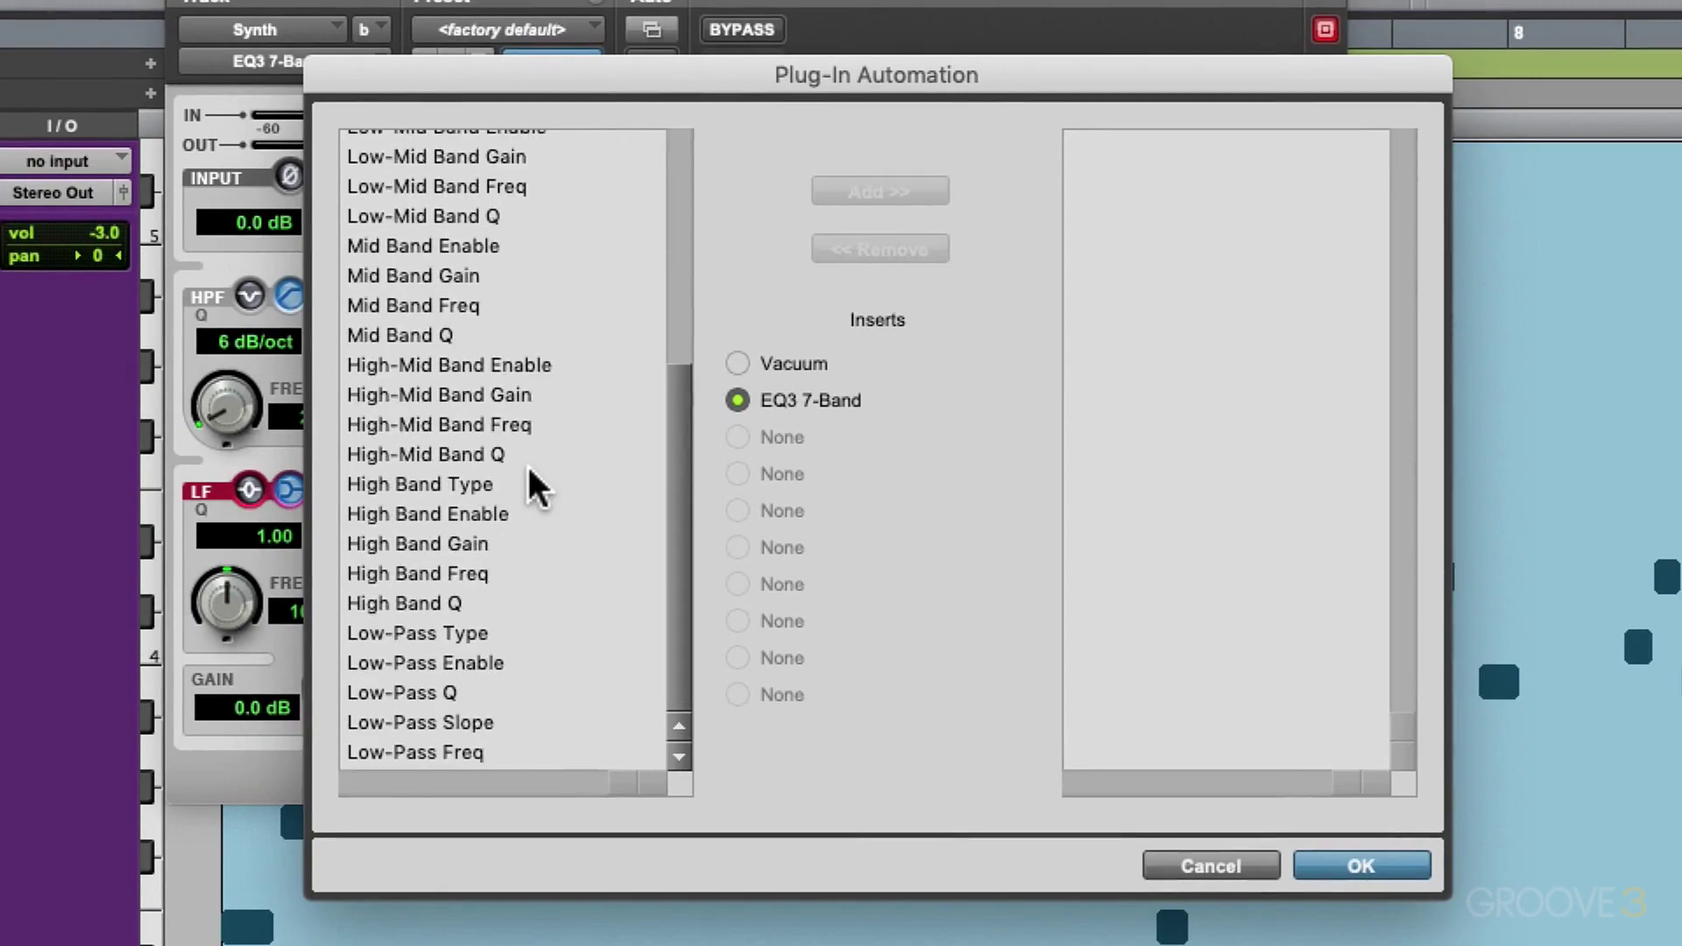
{"action": "scroll", "coordinate": [536, 487], "scroll_direction": "up", "scroll_amount": 5}
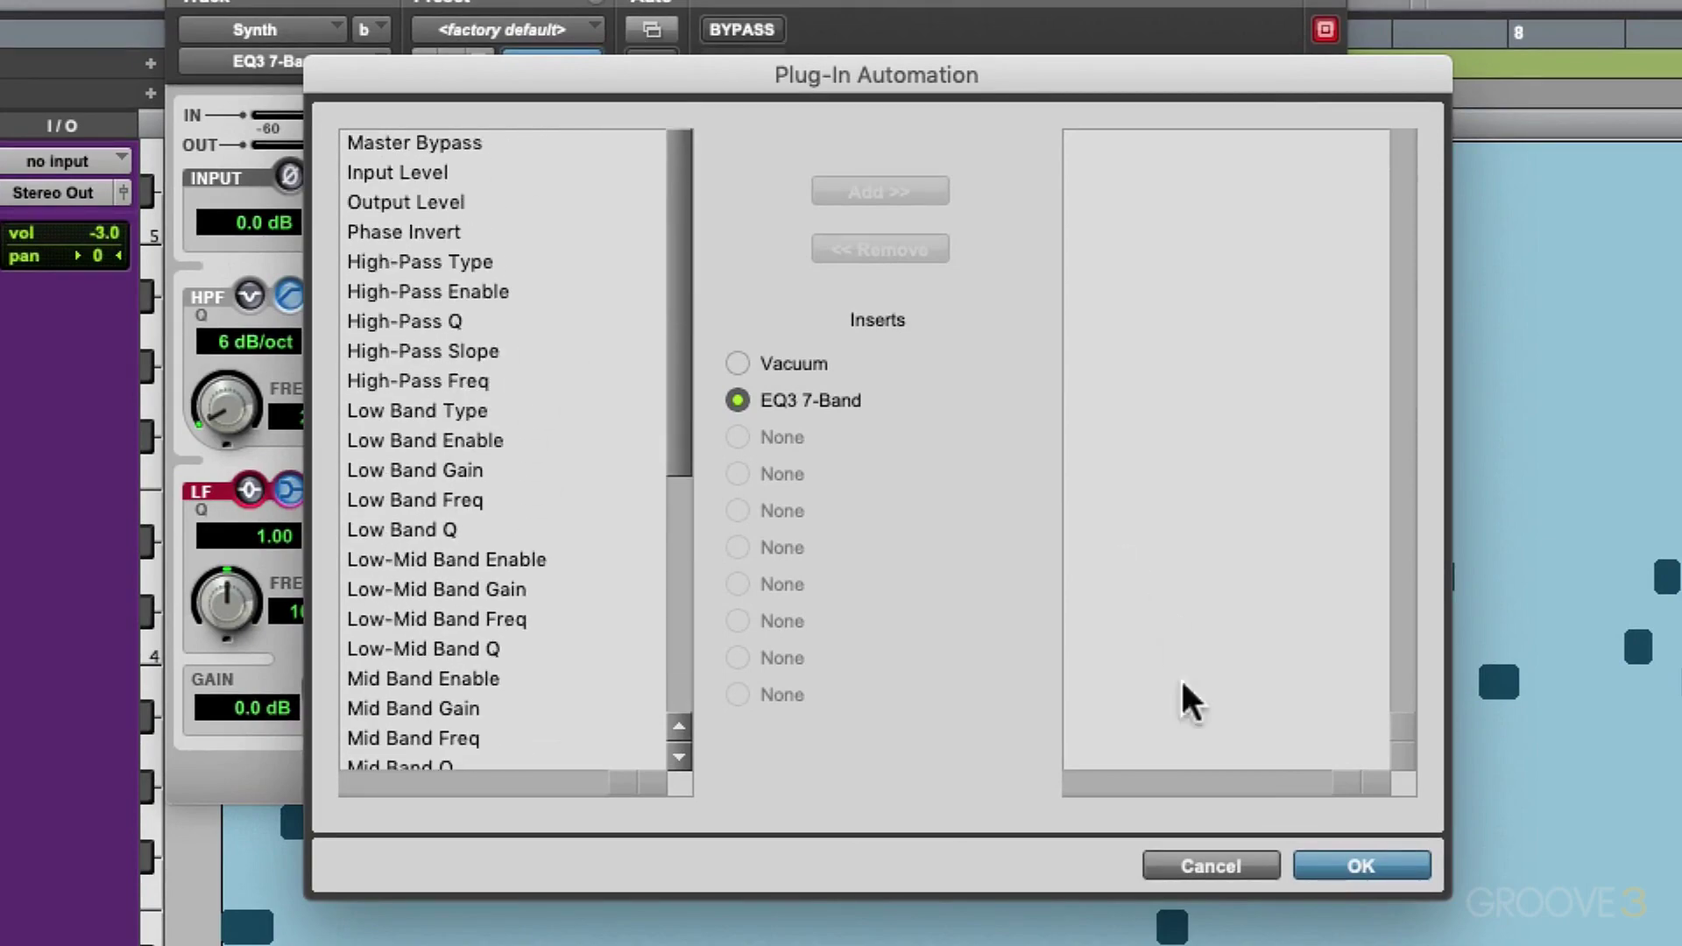
{"action": "left_click", "coordinate": [1249, 867]}
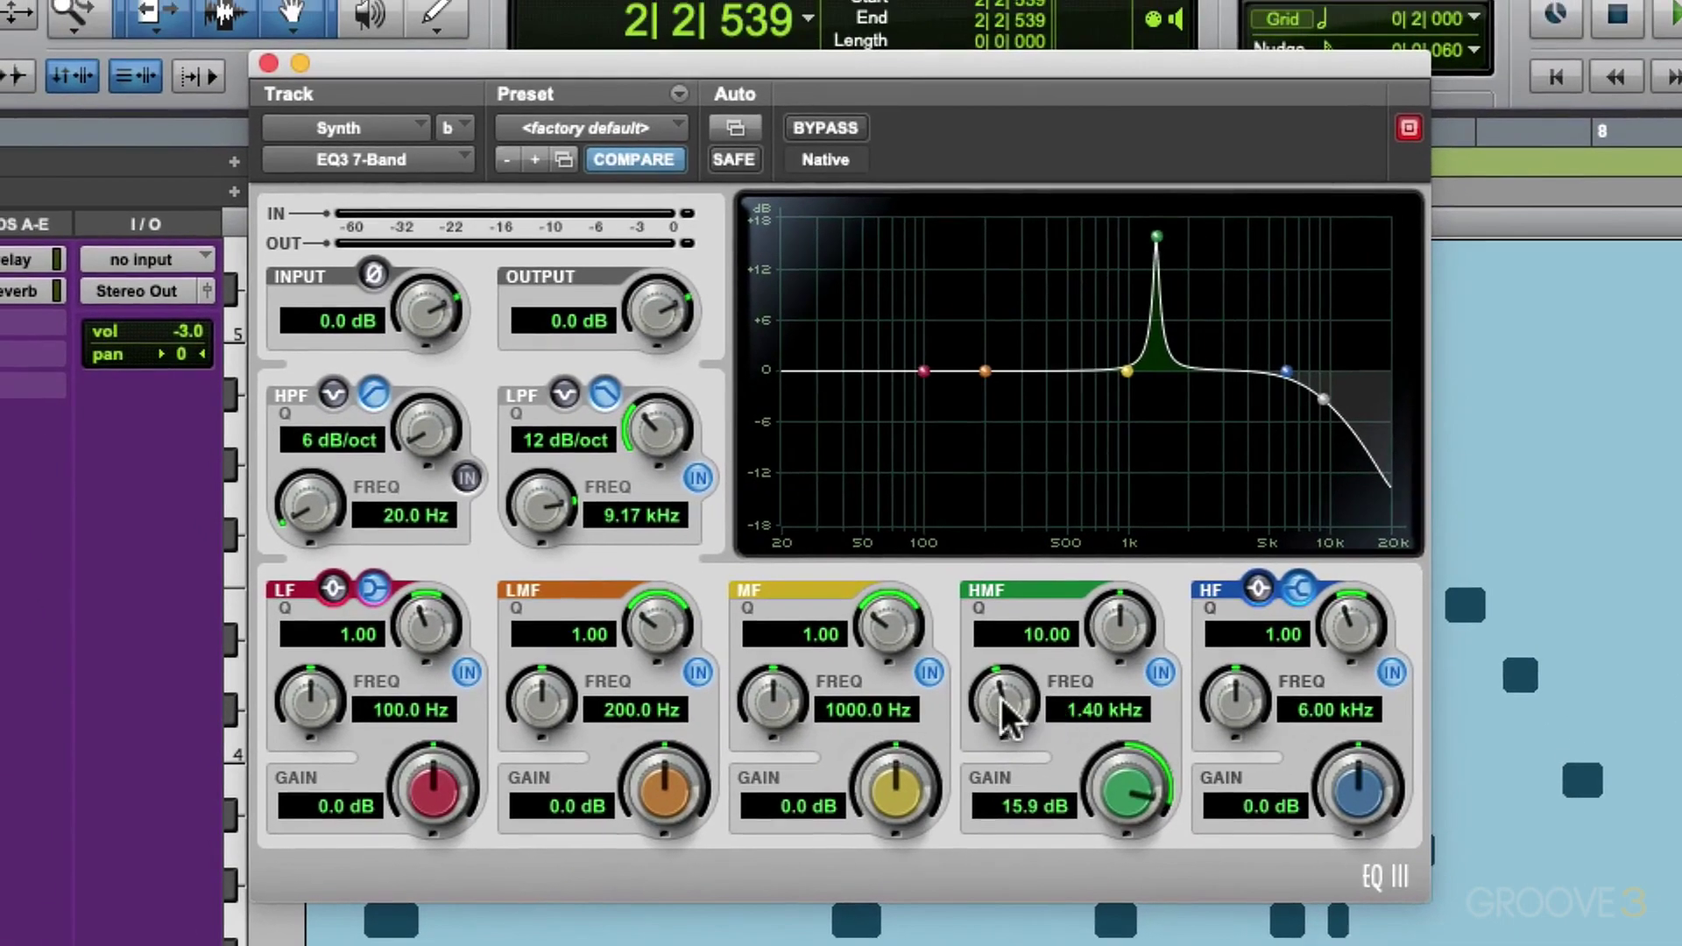
Set the HMF frequency to 1.28 kHz, enable automation for it, and set the Synth track's automation mode to write.
{"action": "mouse_move", "coordinate": [993, 710]}
{"action": "left_mouse_down"}
{"action": "mouse_move", "coordinate": [998, 644]}
{"action": "mouse_move", "coordinate": [981, 711]}
{"action": "left_mouse_up"}
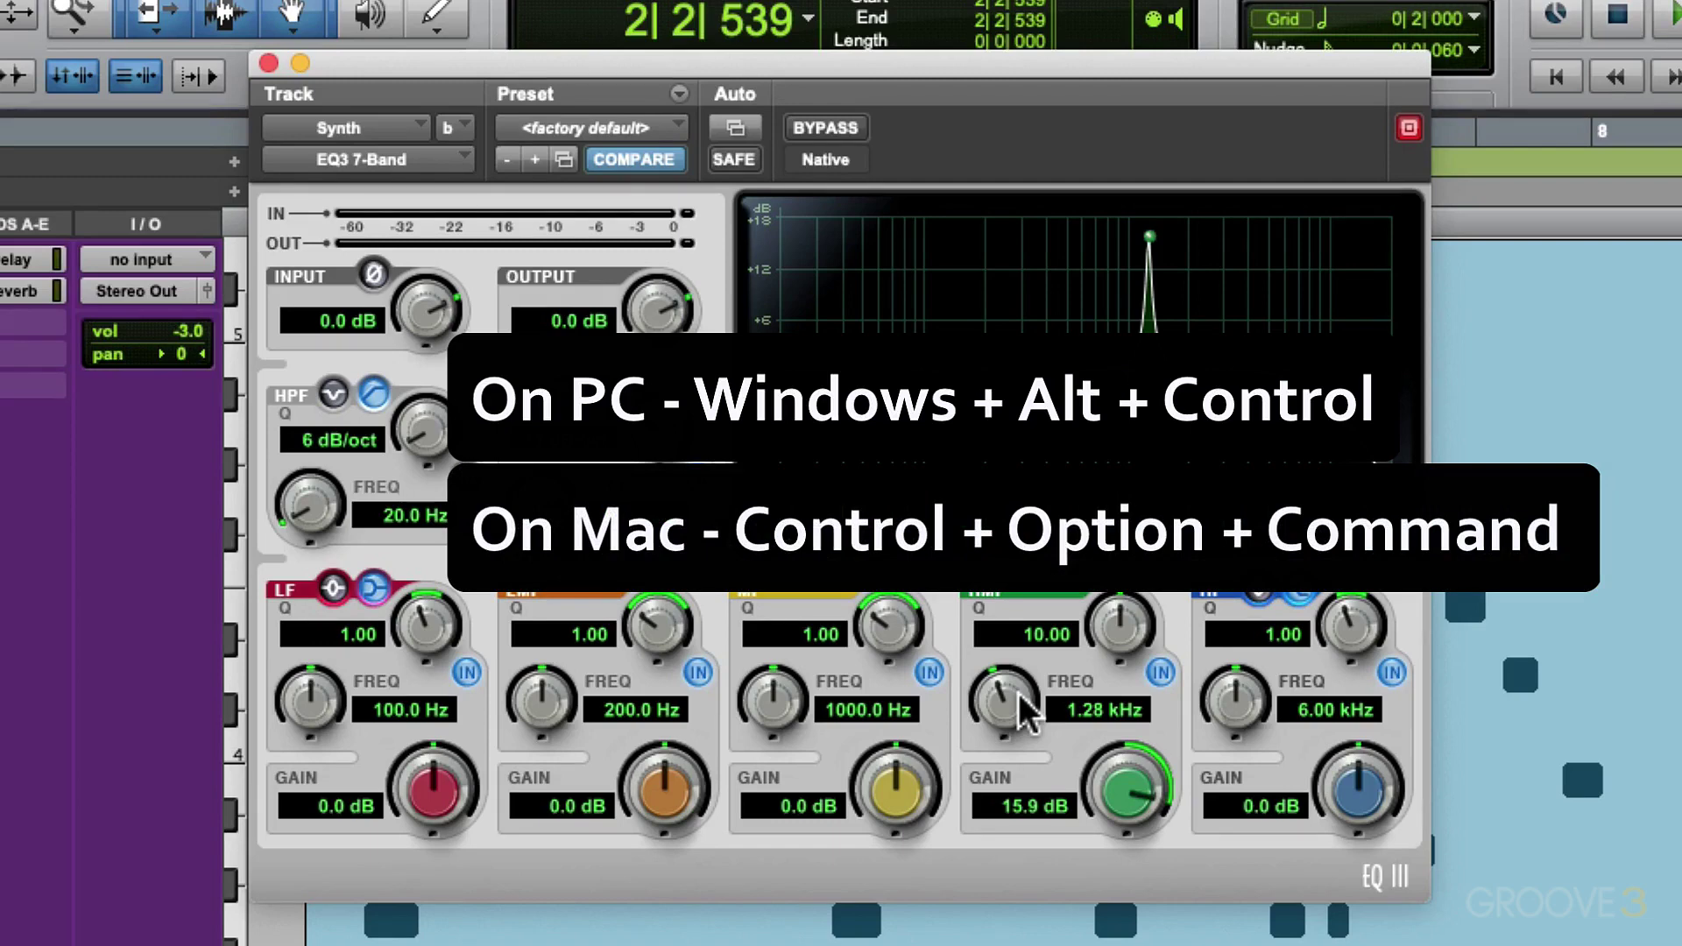
{"action": "left_click", "coordinate": [1009, 701], "text": "ctrl+alt+super"}
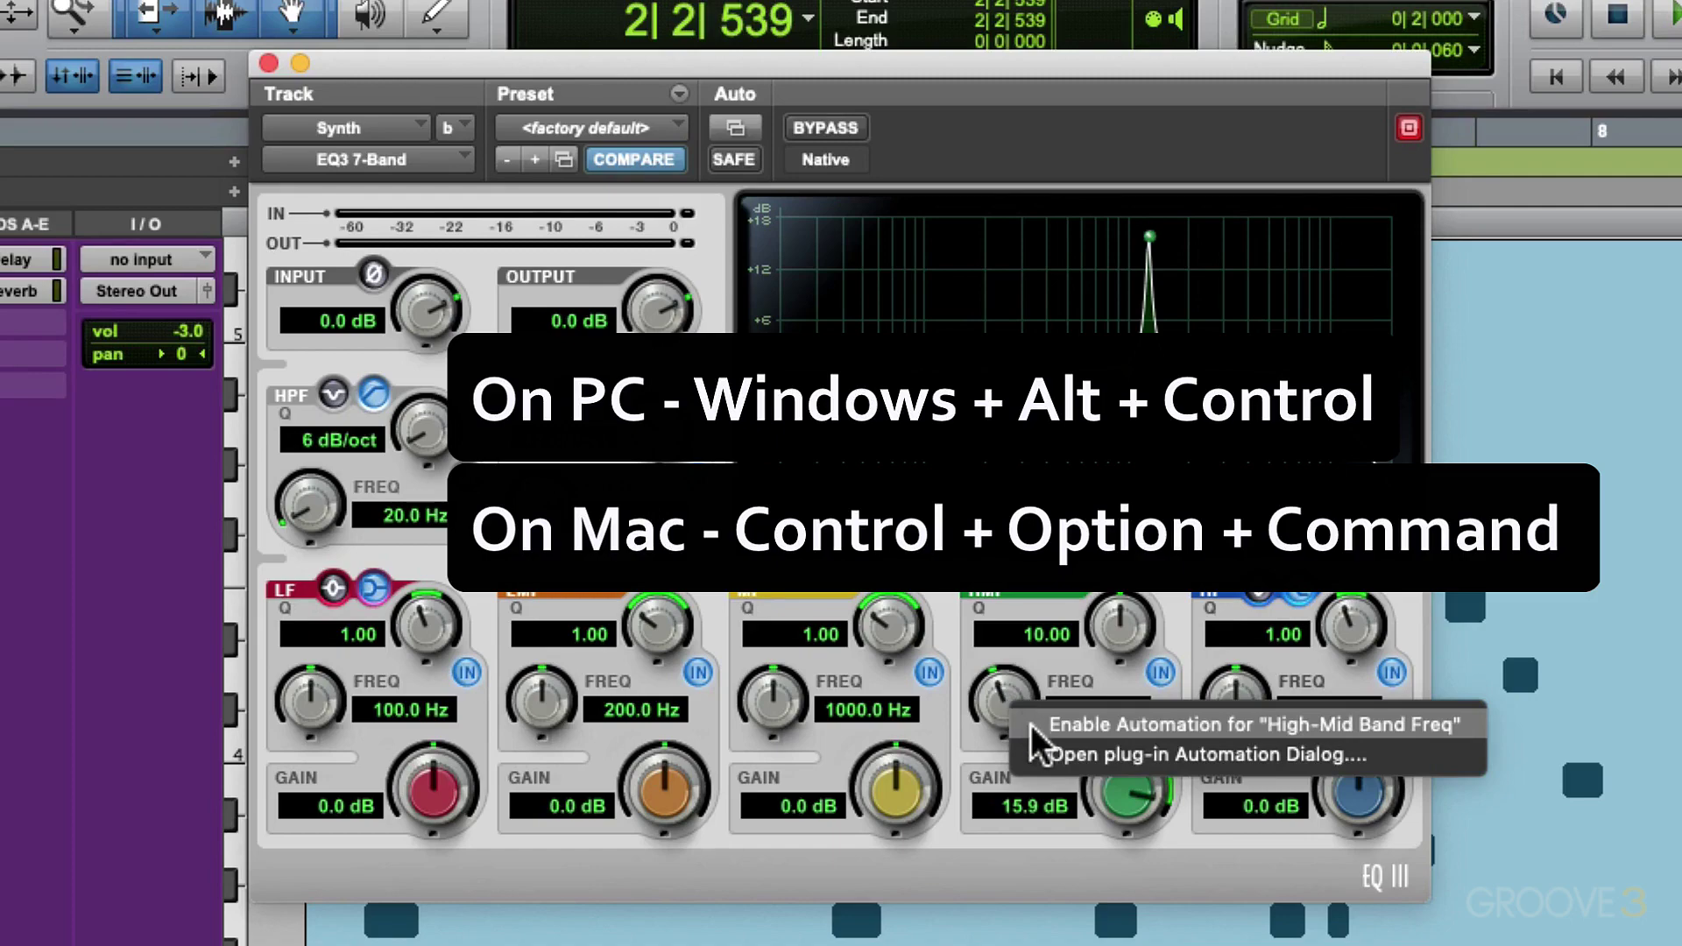
{"action": "left_click", "coordinate": [1034, 726]}
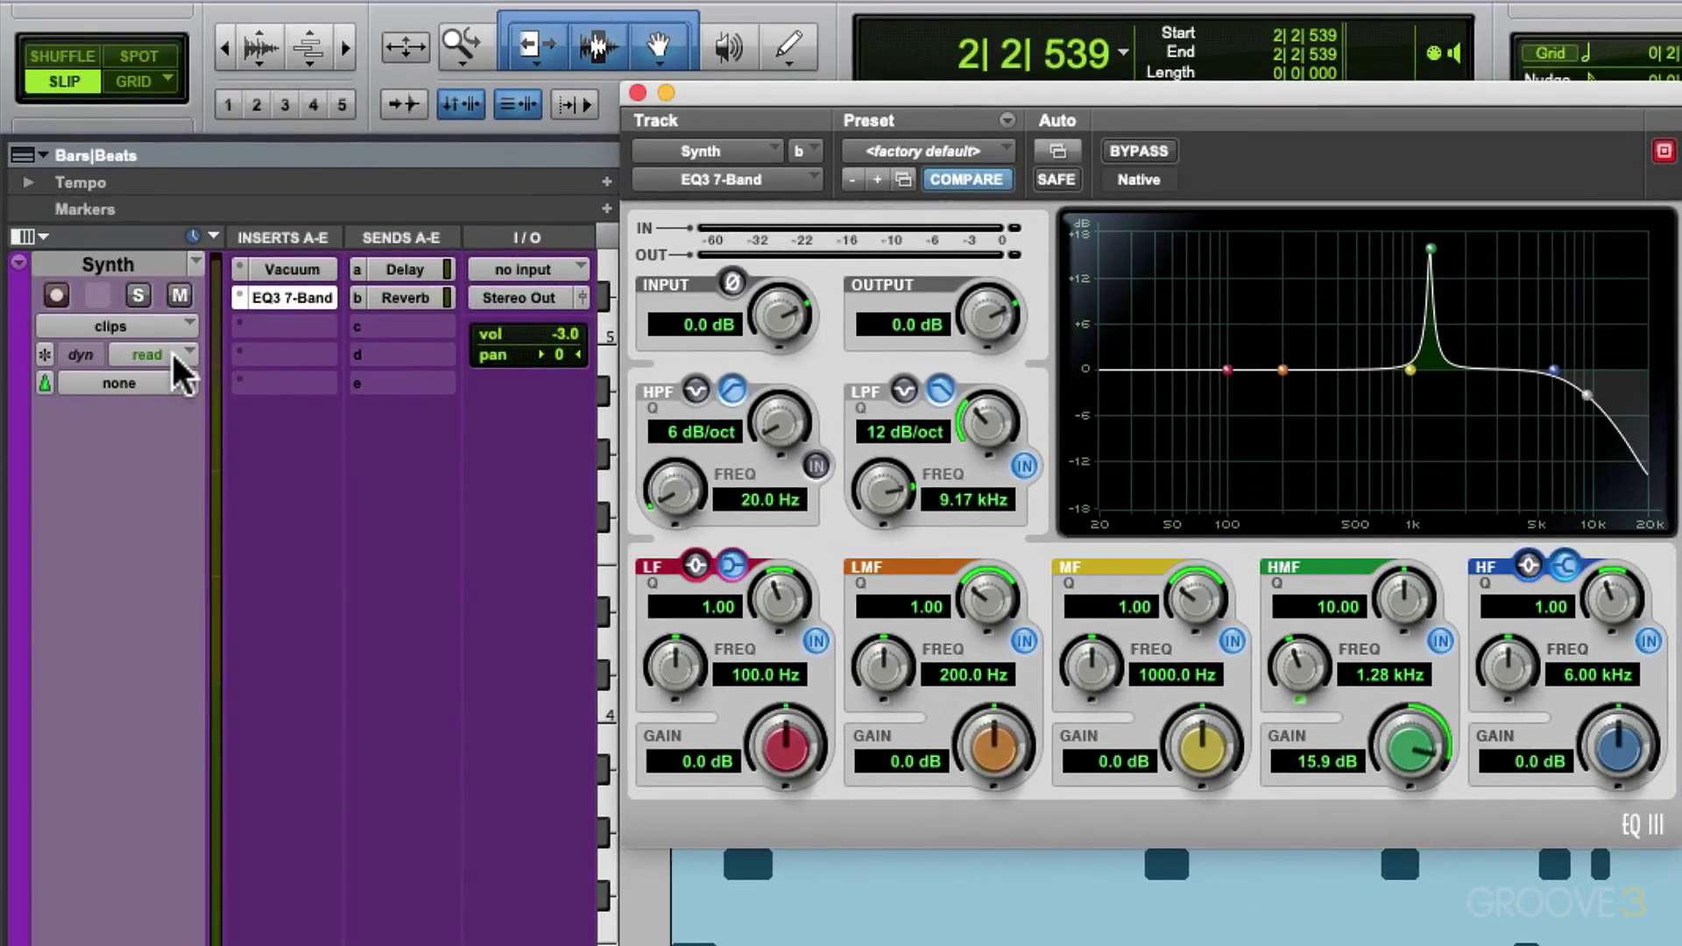
{"action": "left_click", "coordinate": [172, 357]}
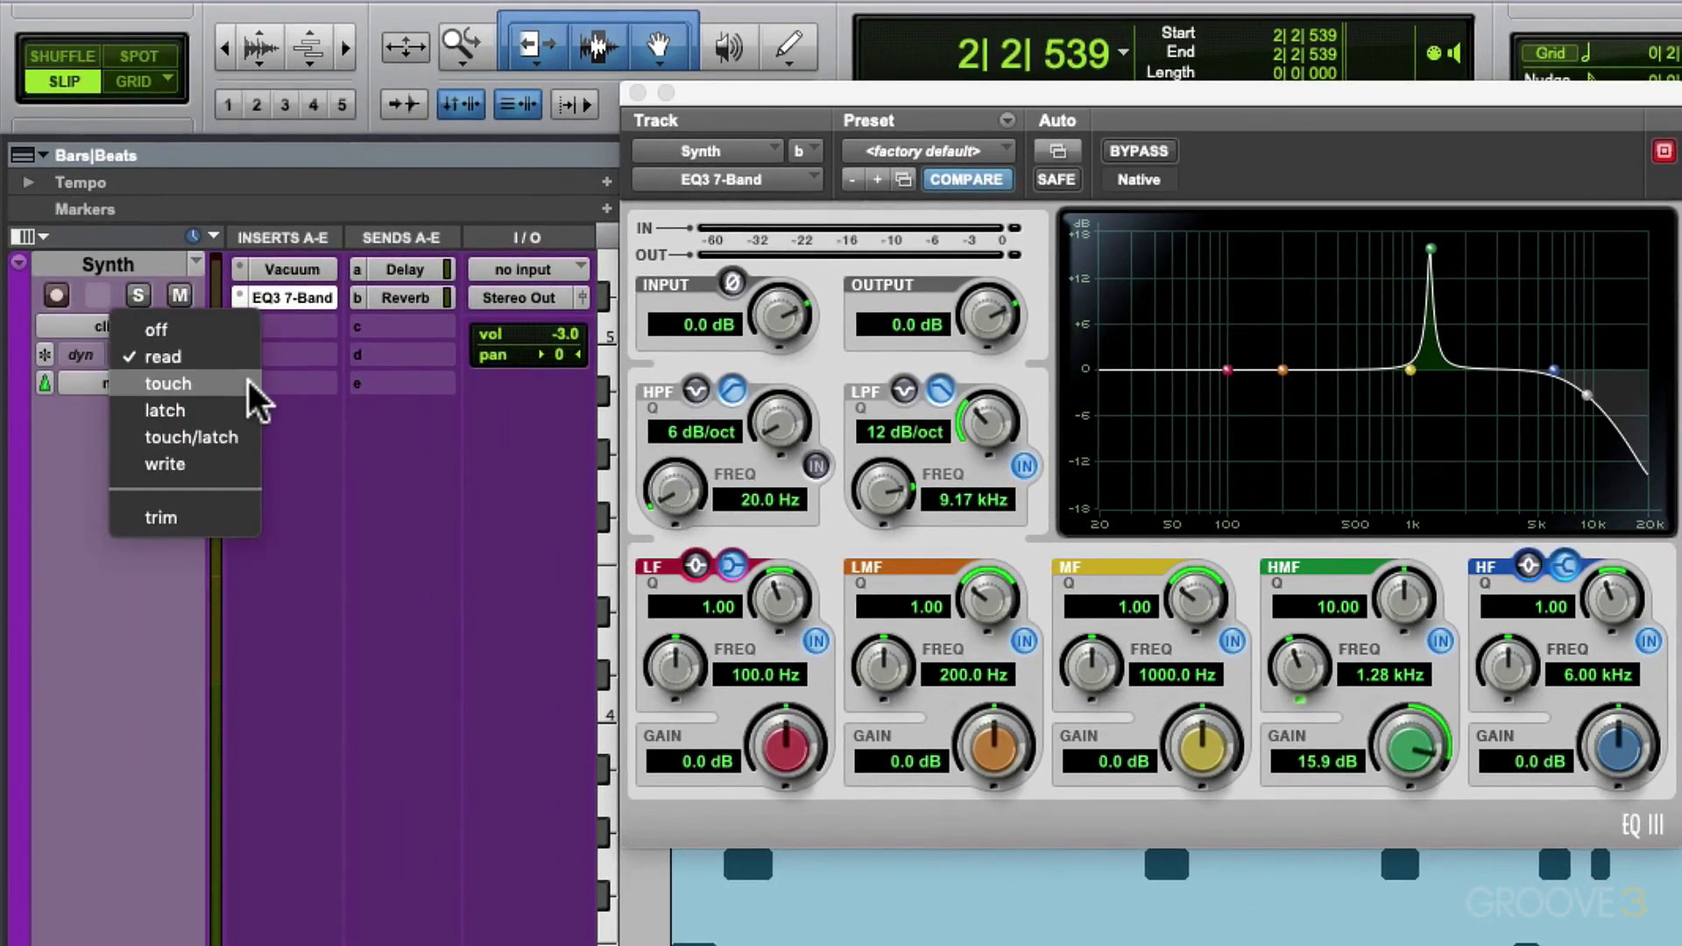
{"action": "left_click", "coordinate": [254, 464]}
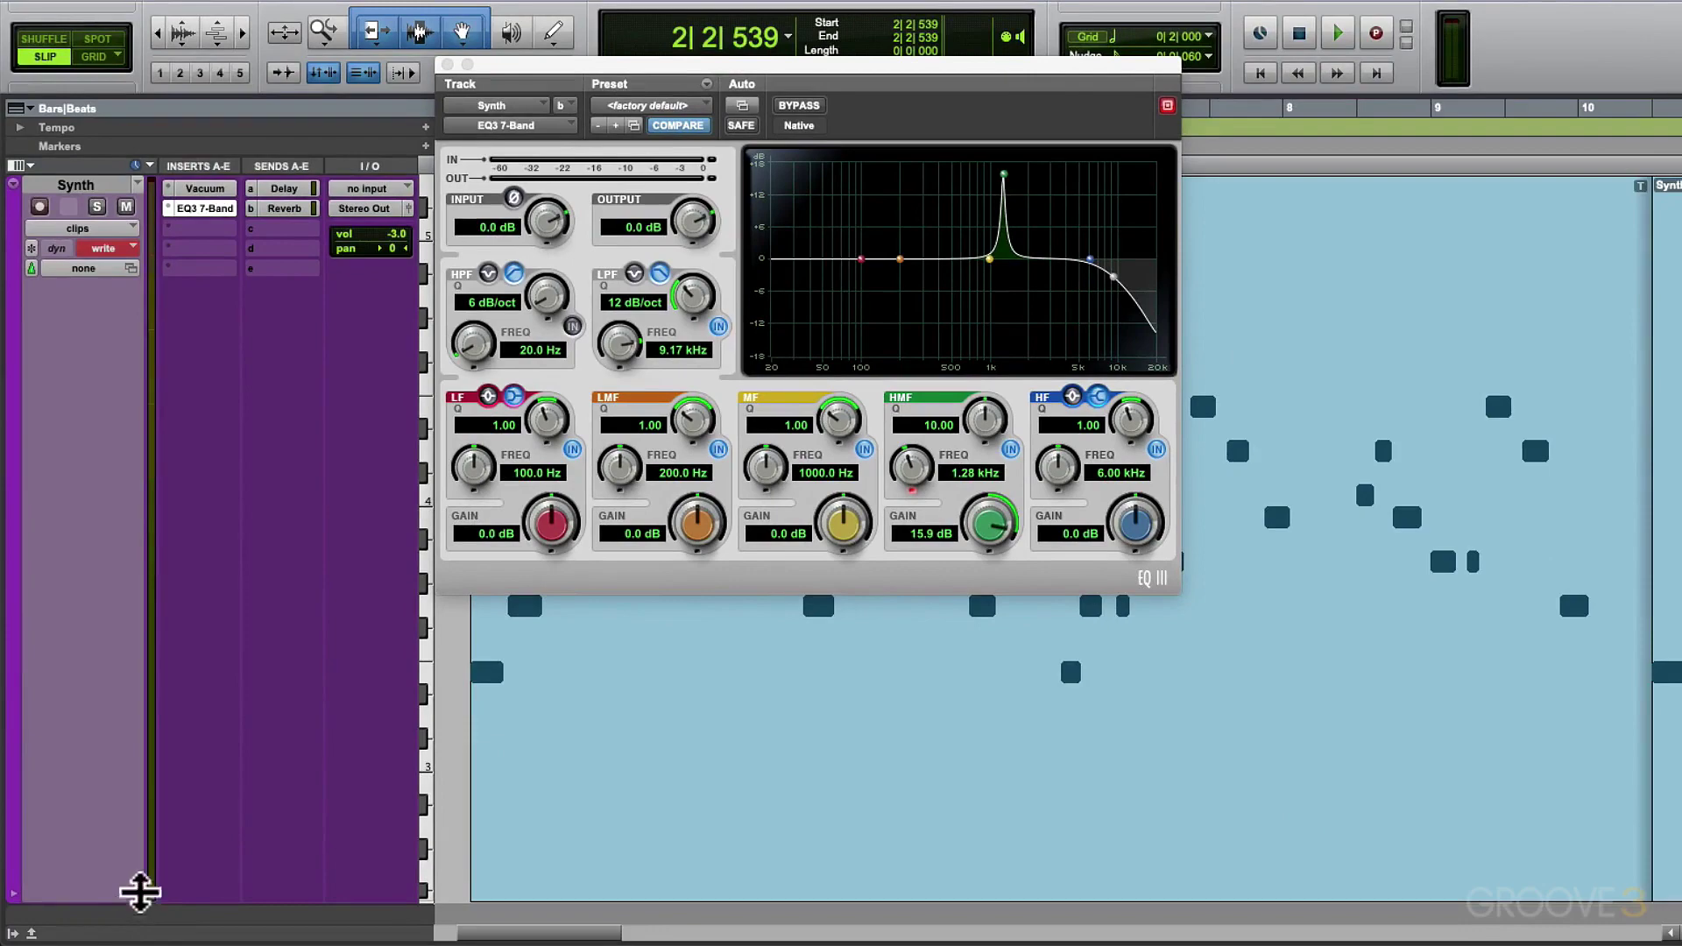
Shorten the Synth track and show an enlarged automation lane below it for the EQ3 7-Band's High-Mid Band Freq.
{"action": "left_click_drag", "start_coordinate": [140, 891], "coordinate": [214, 600]}
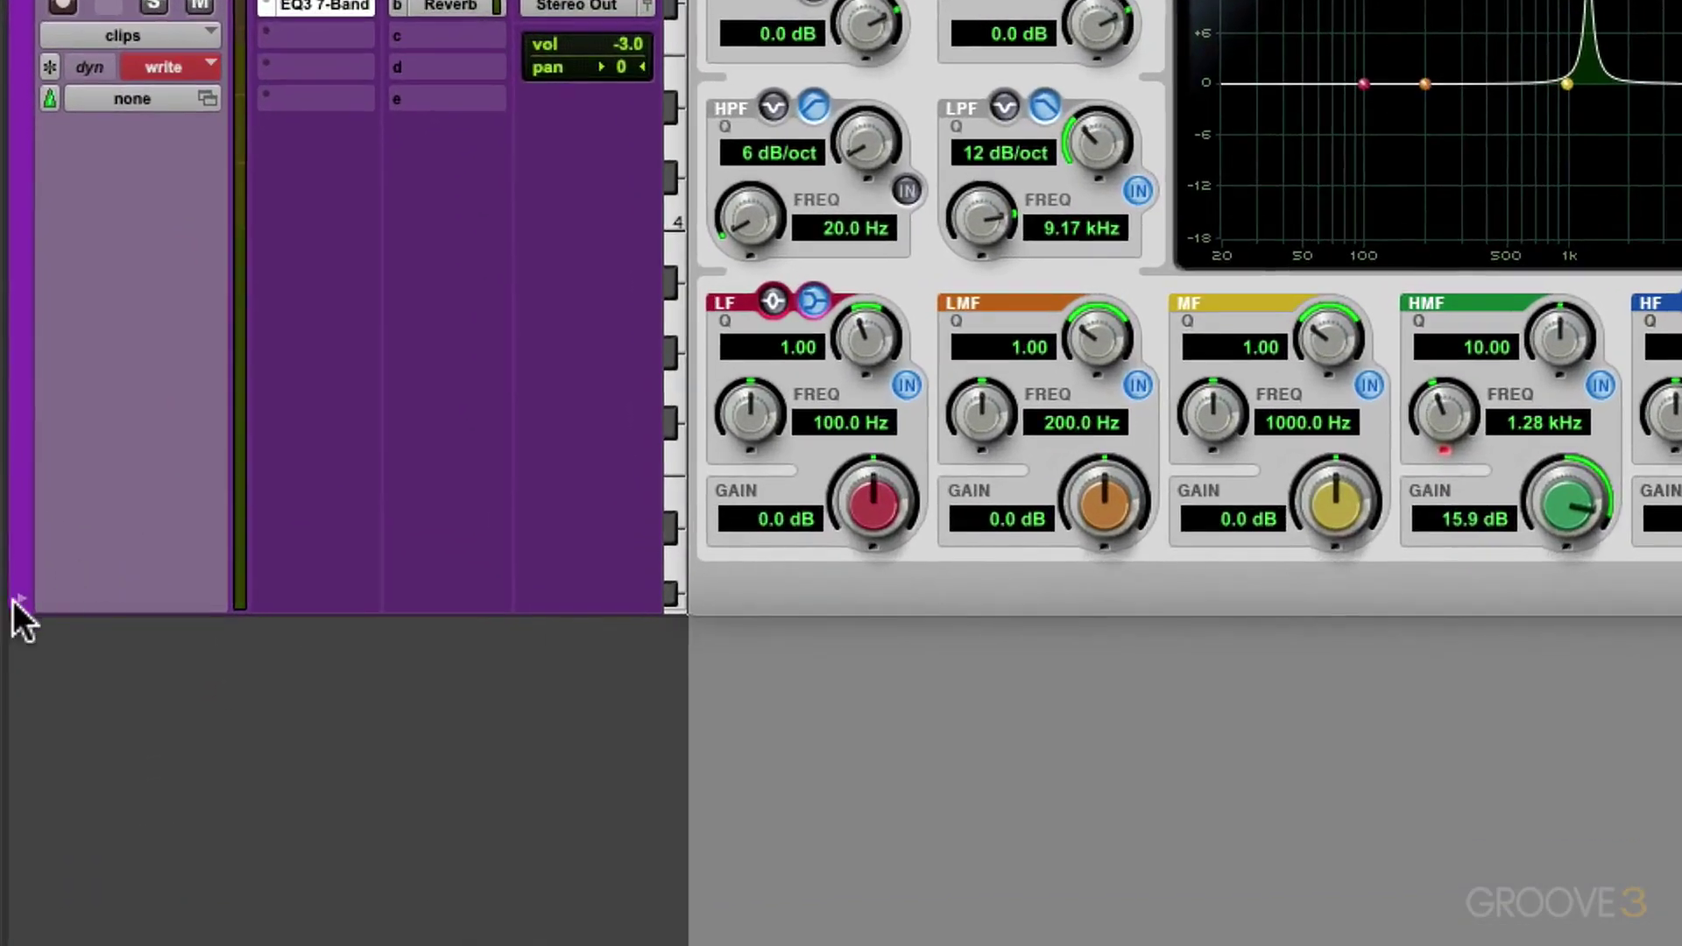
{"action": "left_click", "coordinate": [18, 598]}
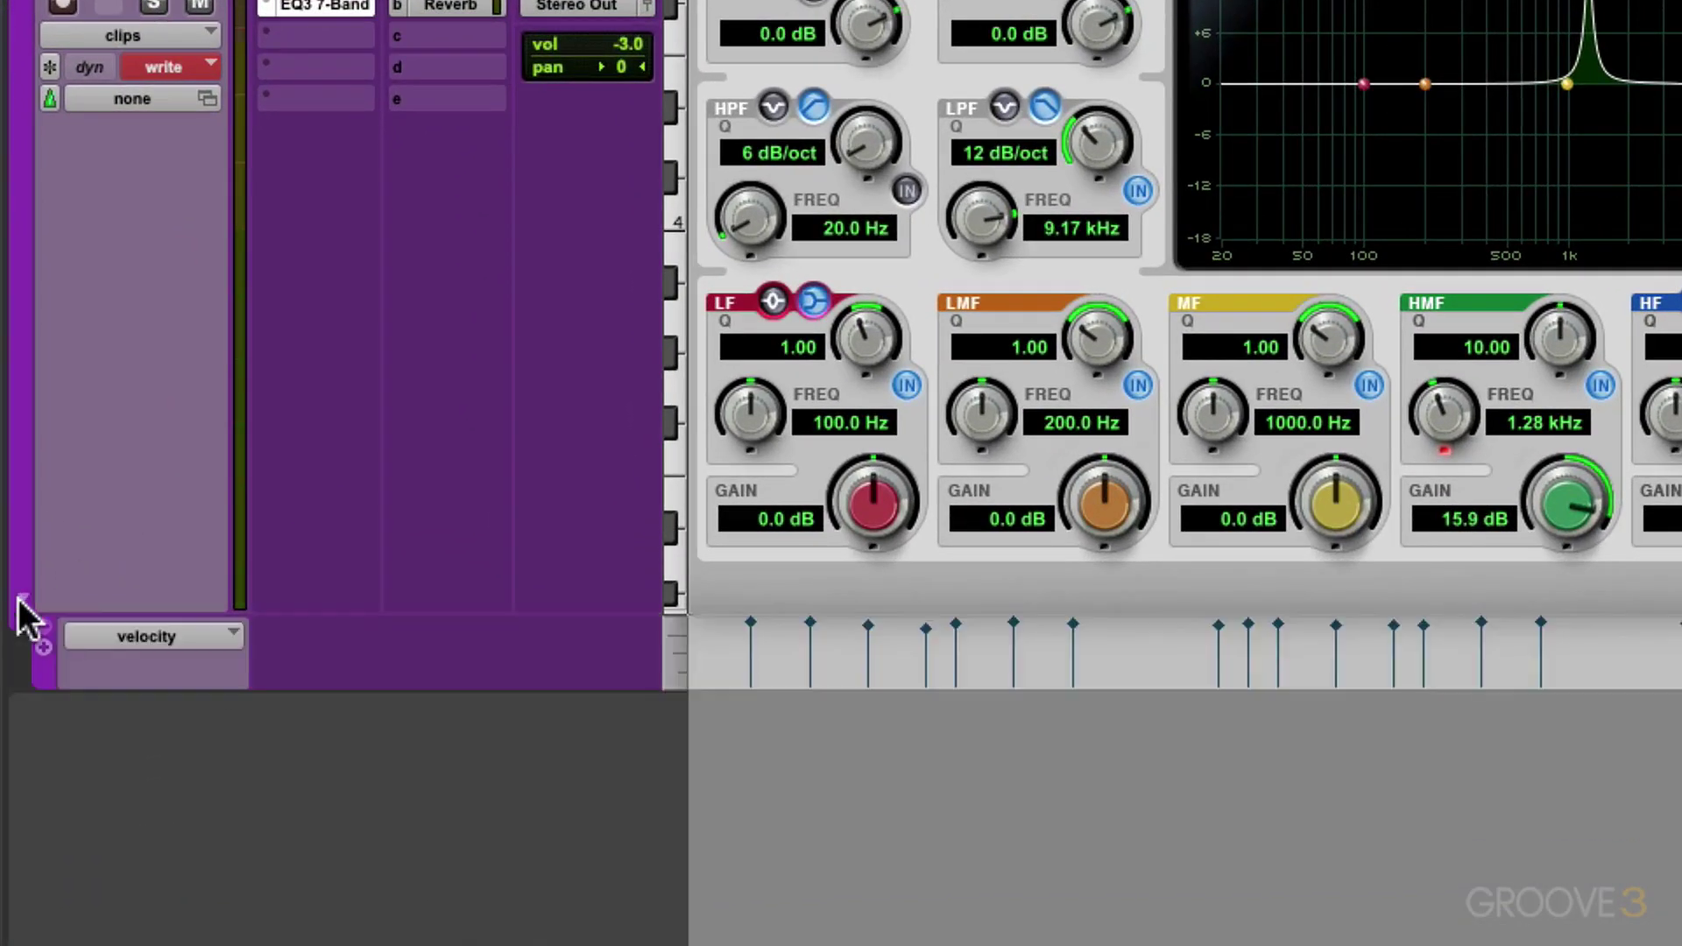
{"action": "left_click", "coordinate": [170, 636]}
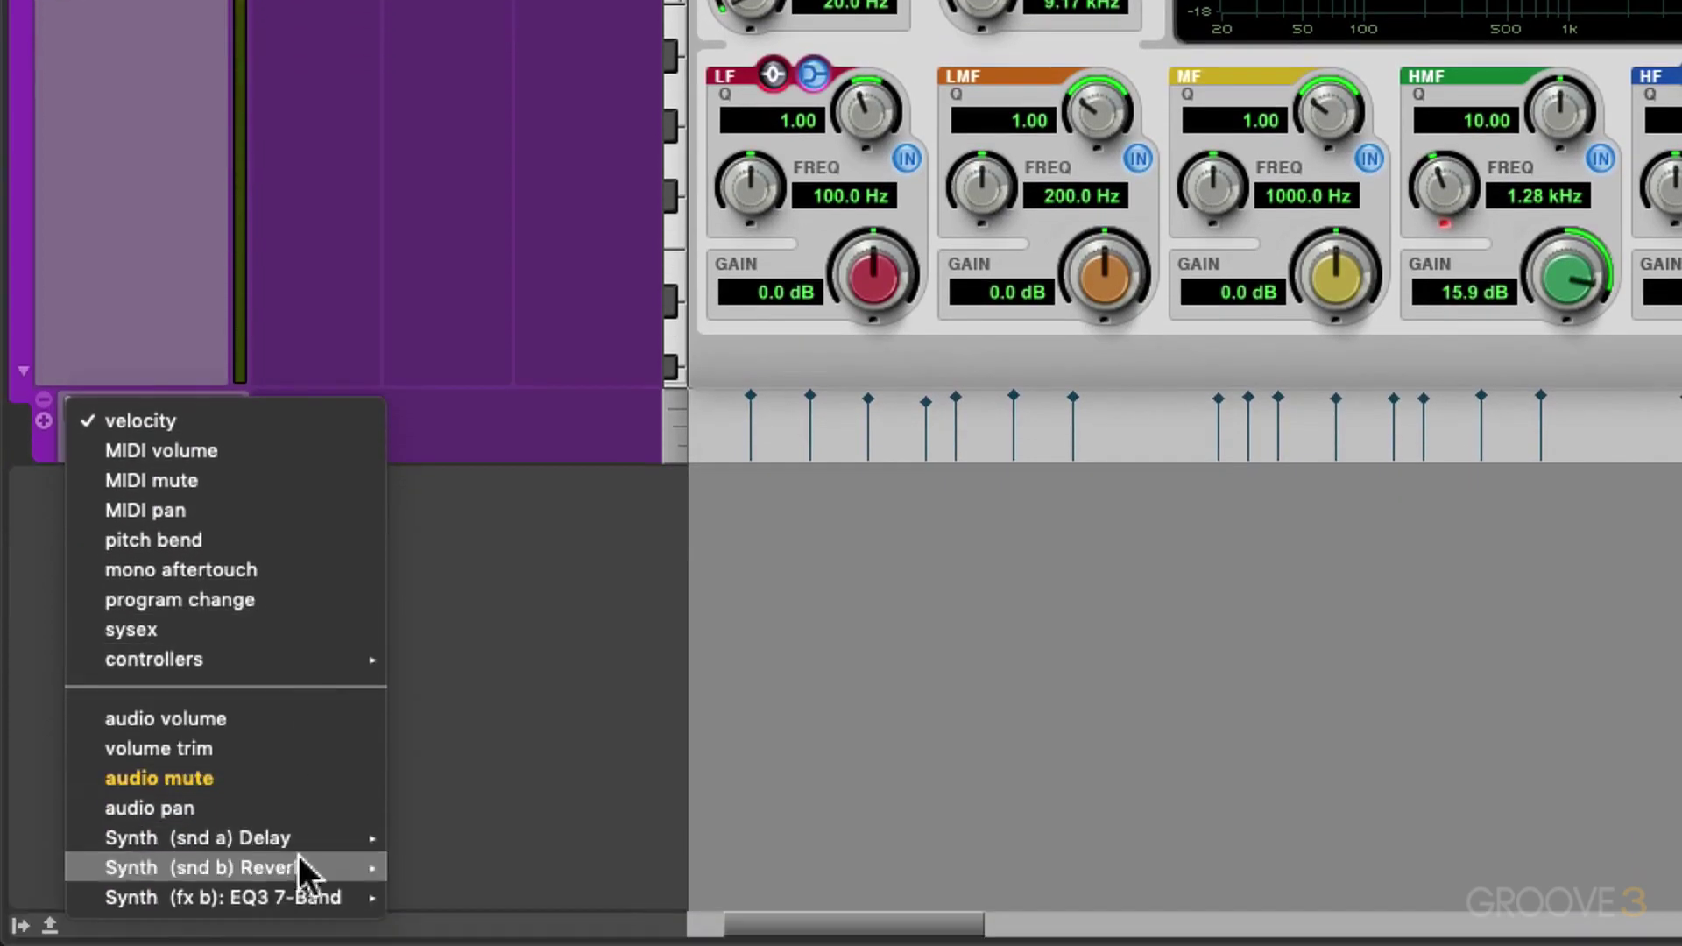
{"action": "mouse_move", "coordinate": [233, 899]}
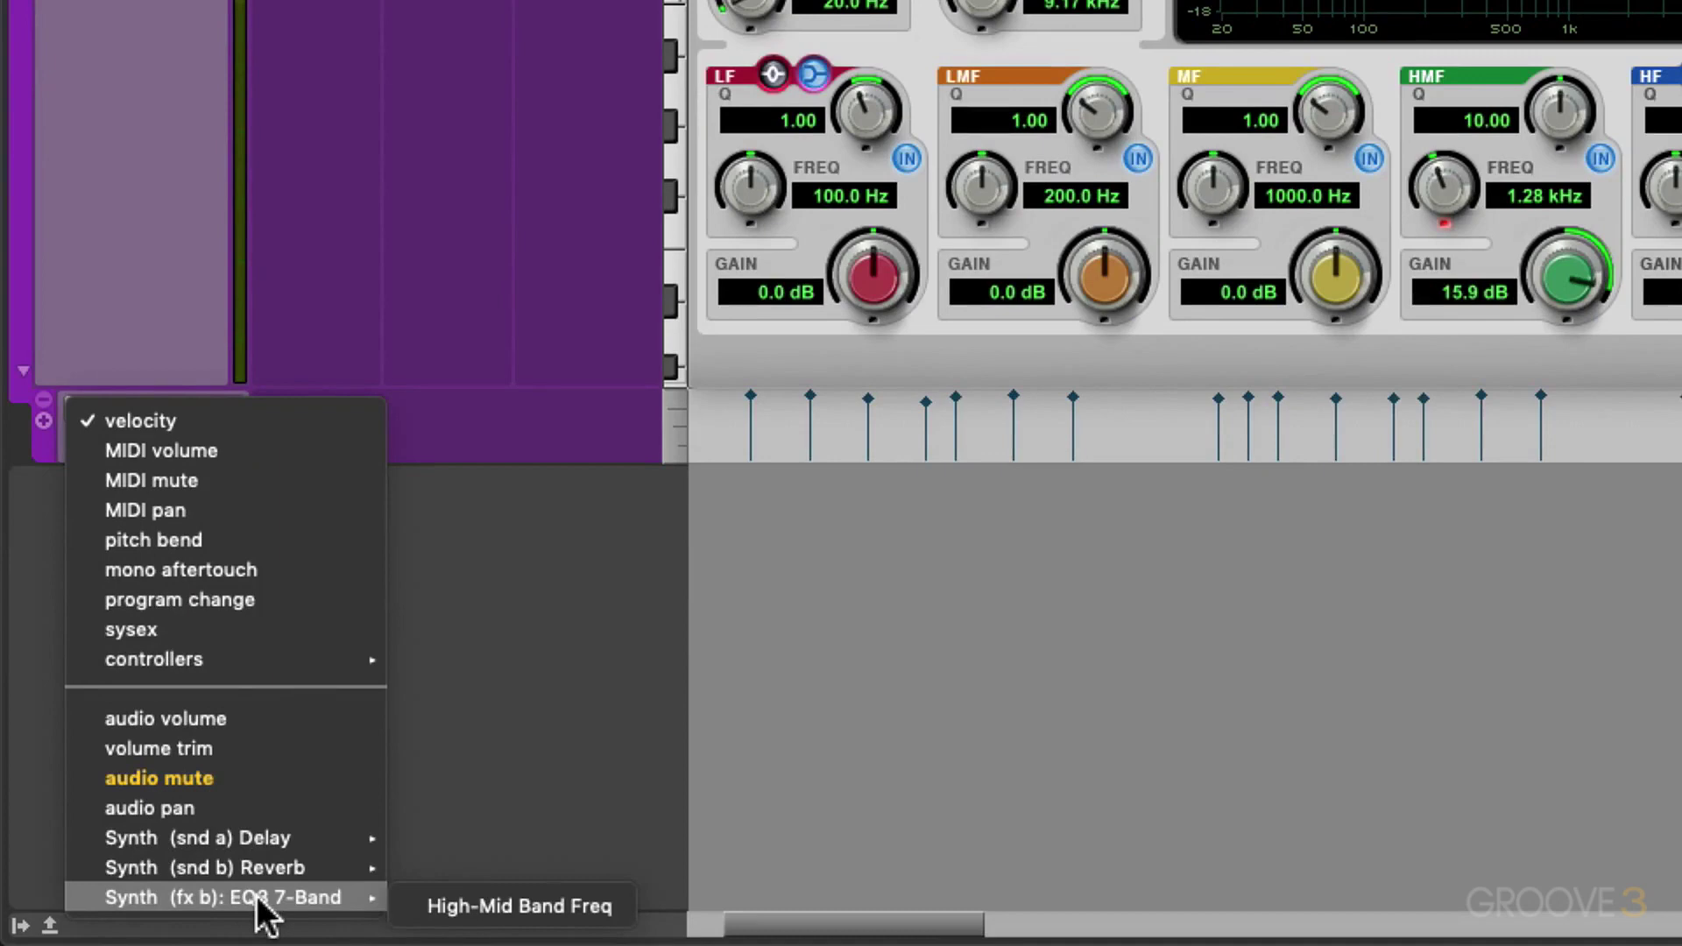
{"action": "left_click", "coordinate": [411, 905]}
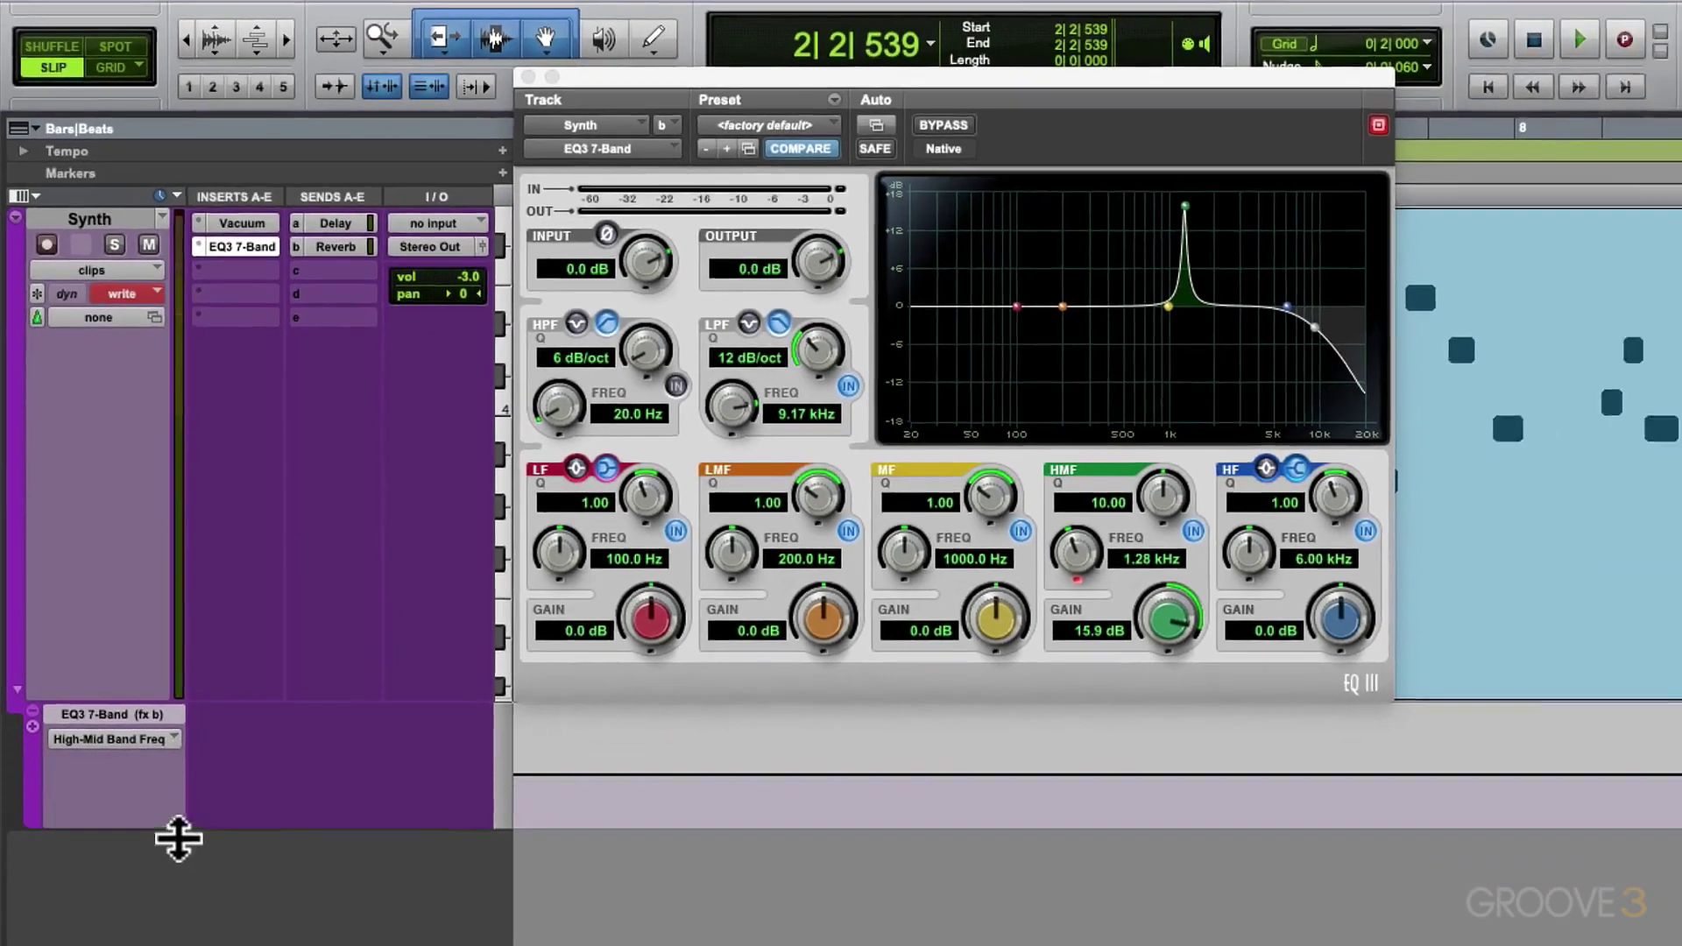
{"action": "left_click_drag", "start_coordinate": [178, 839], "coordinate": [511, 907]}
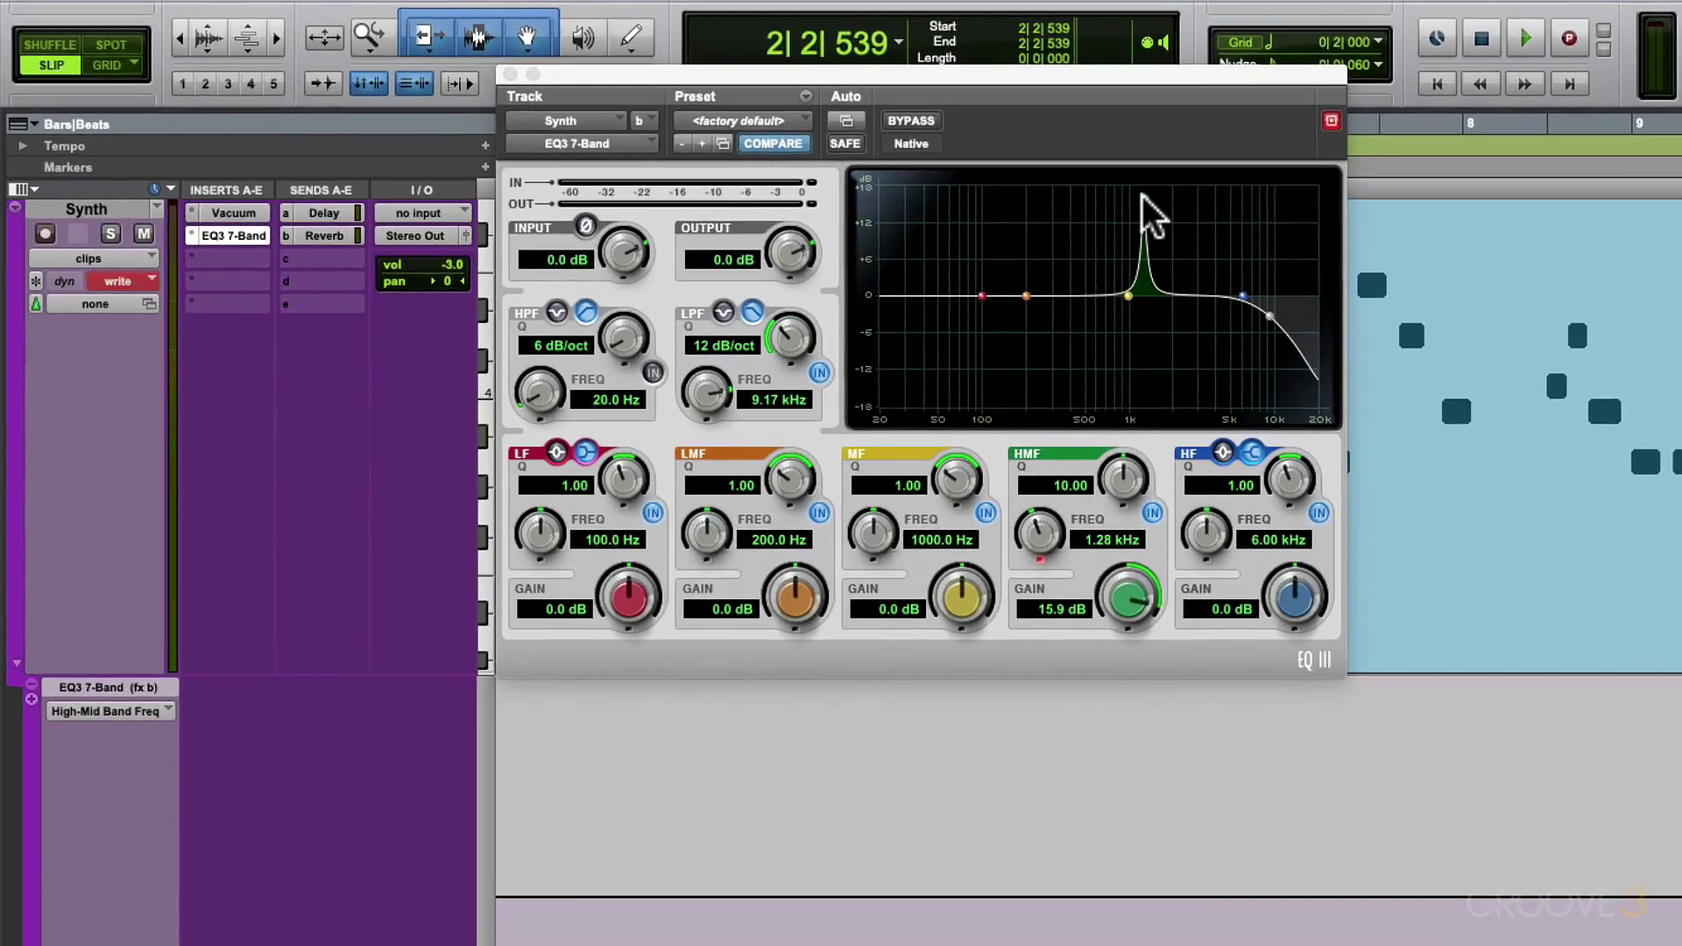
Record High-Mid Band Freq automation during playback by sweeping the HMF band up and down until past bar 11.
{"action": "key", "text": "space"}
{"action": "left_click_drag", "start_coordinate": [1139, 214], "coordinate": [1198, 189]}
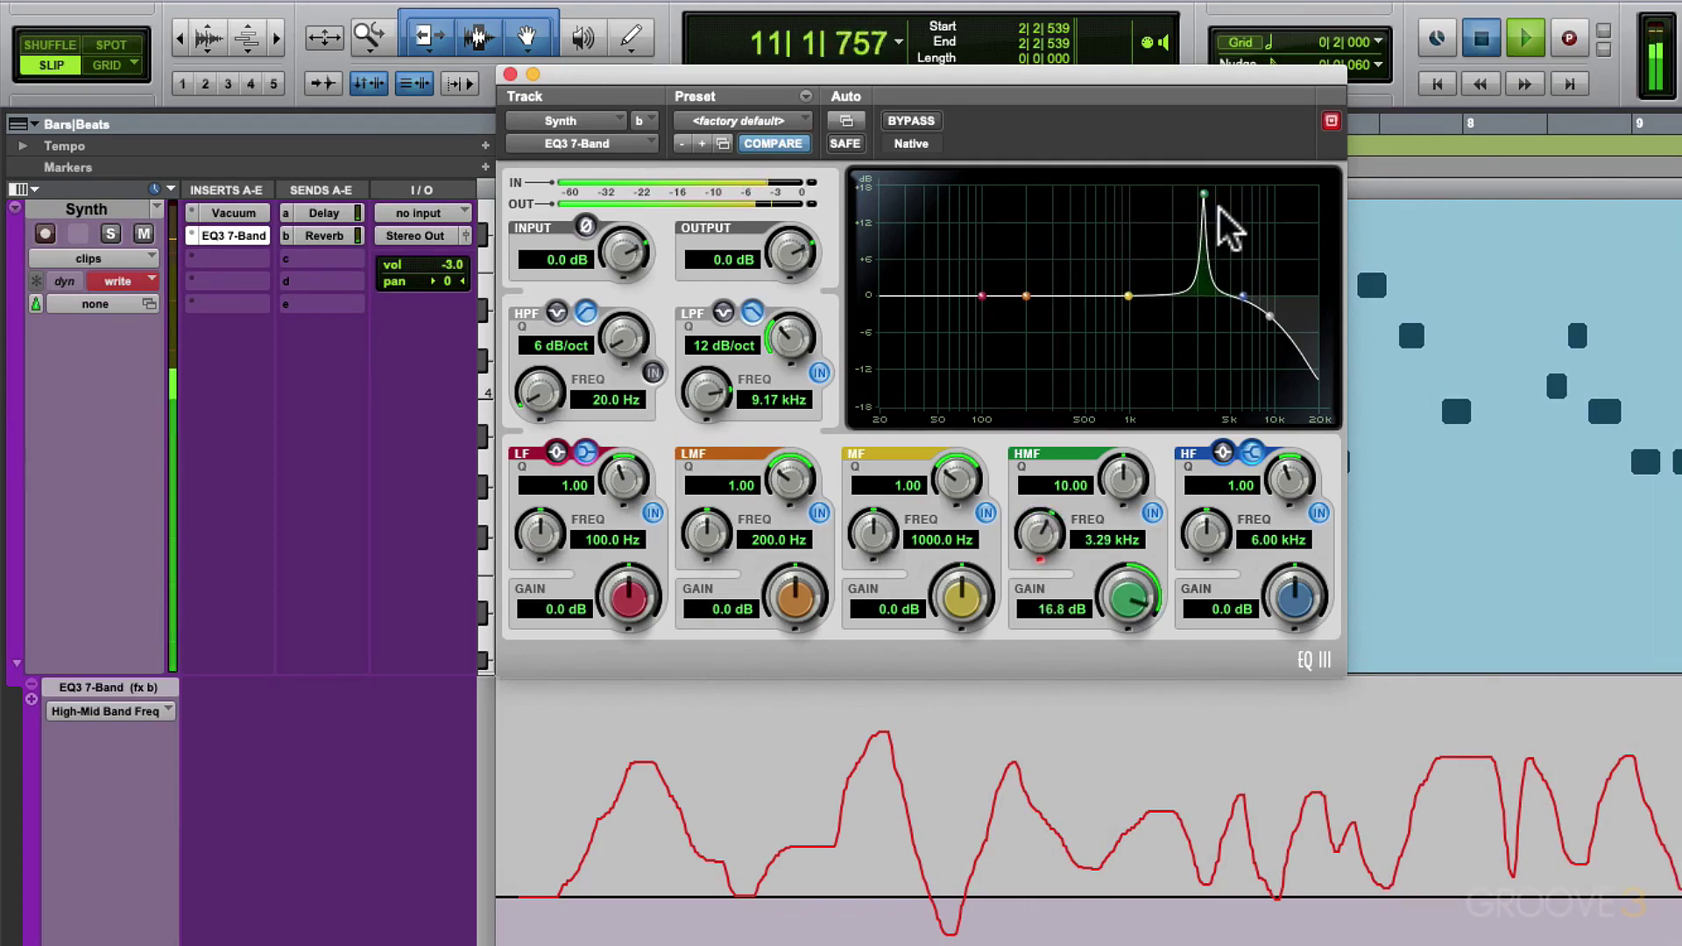
{"action": "key", "text": "space"}
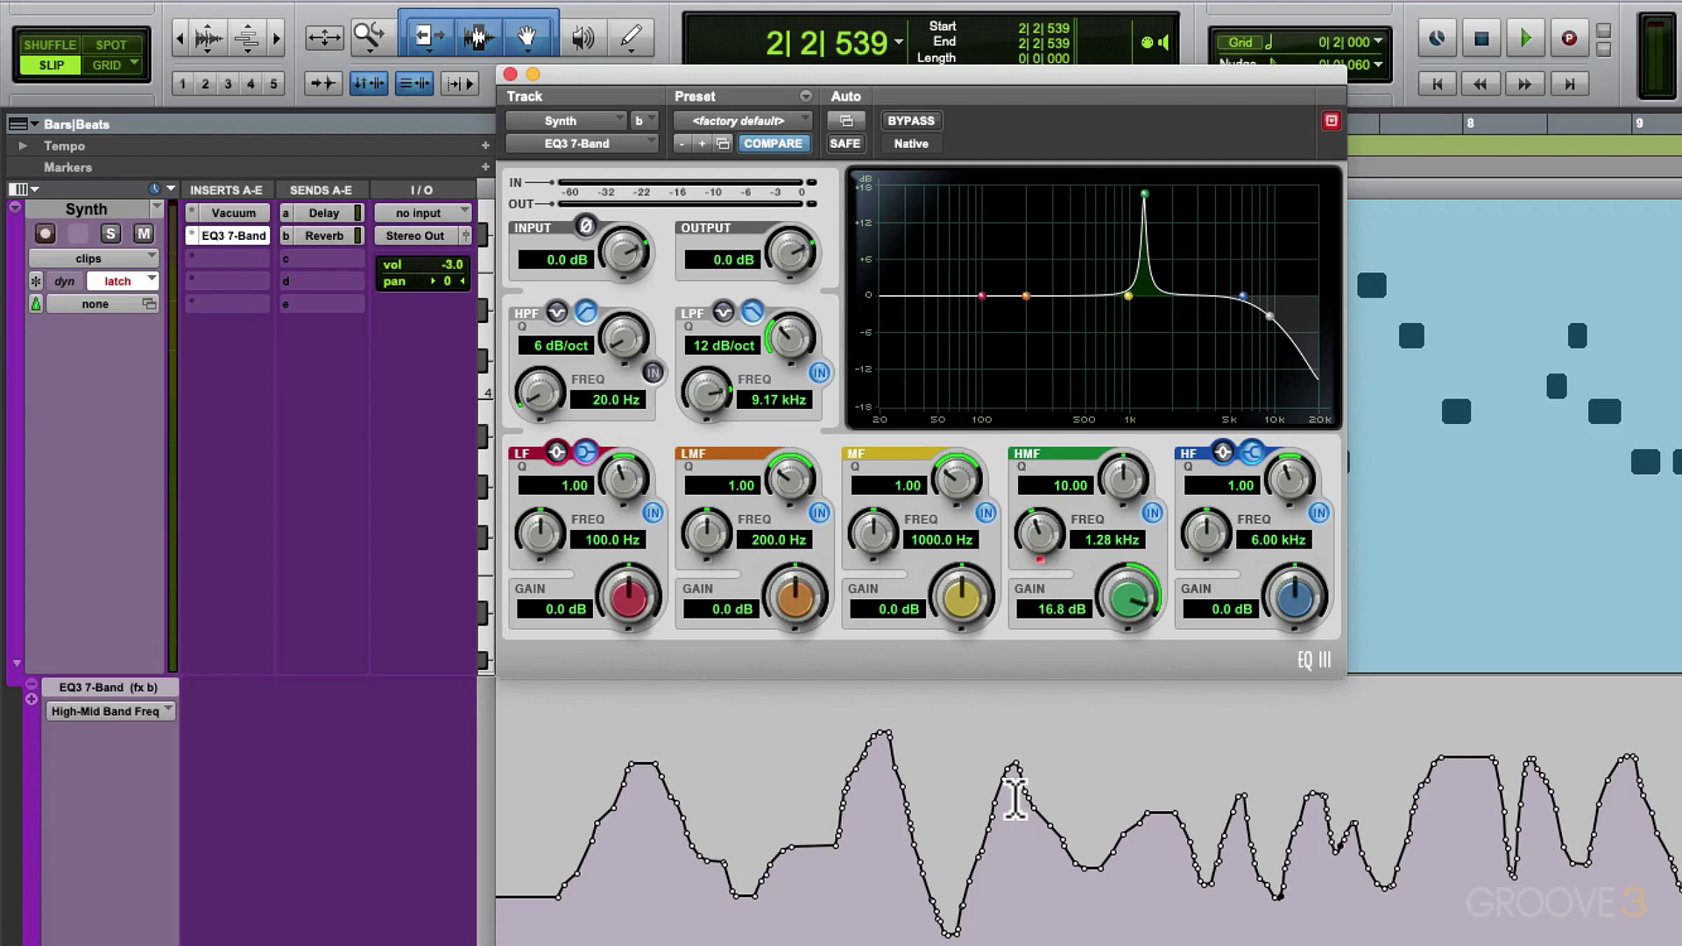
Play back the recorded EQ automation and check the Synth track's automation modes, keeping latch selected.
{"action": "key", "text": "space"}
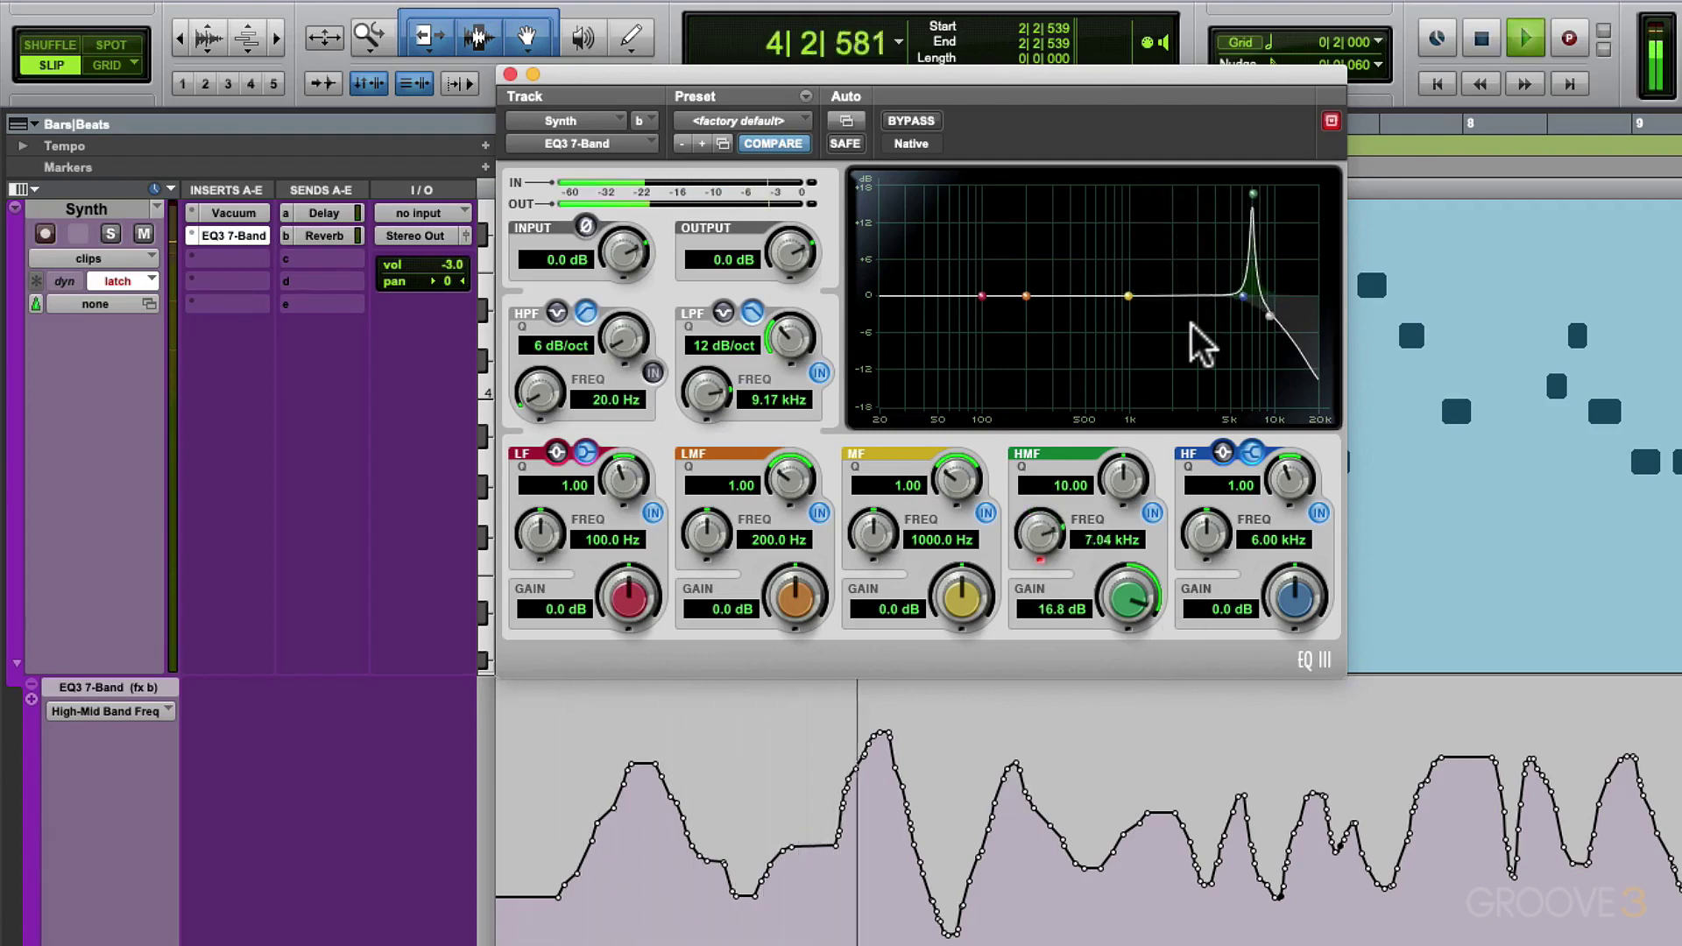
{"action": "key", "text": "space"}
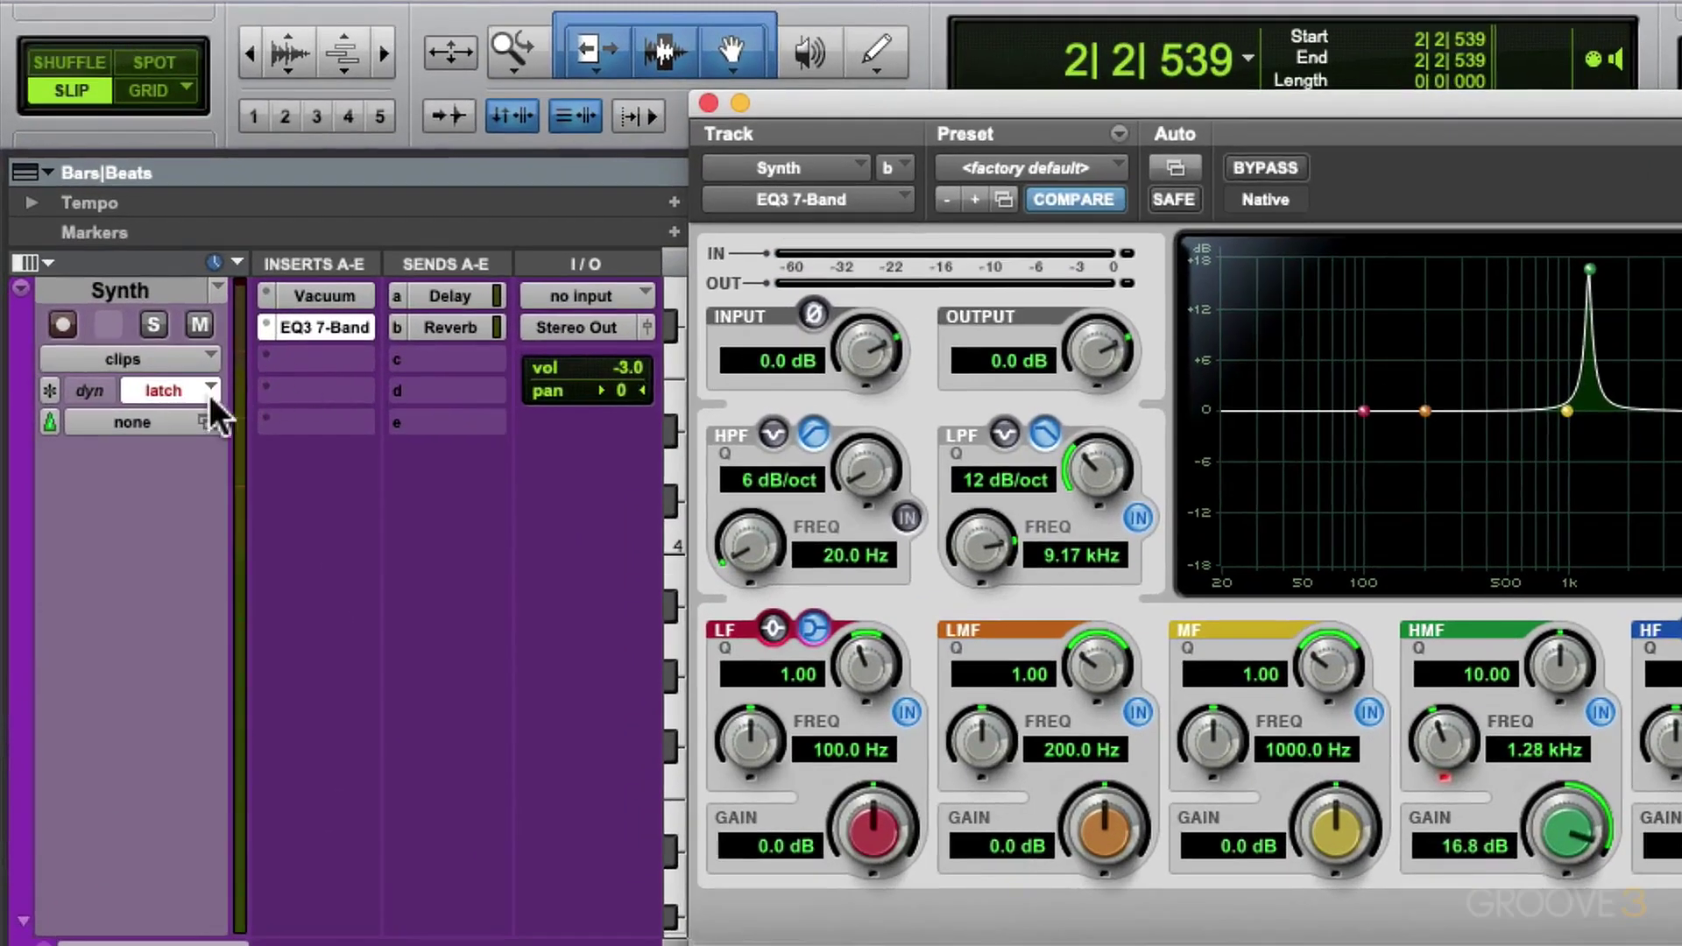
{"action": "left_click", "coordinate": [138, 282]}
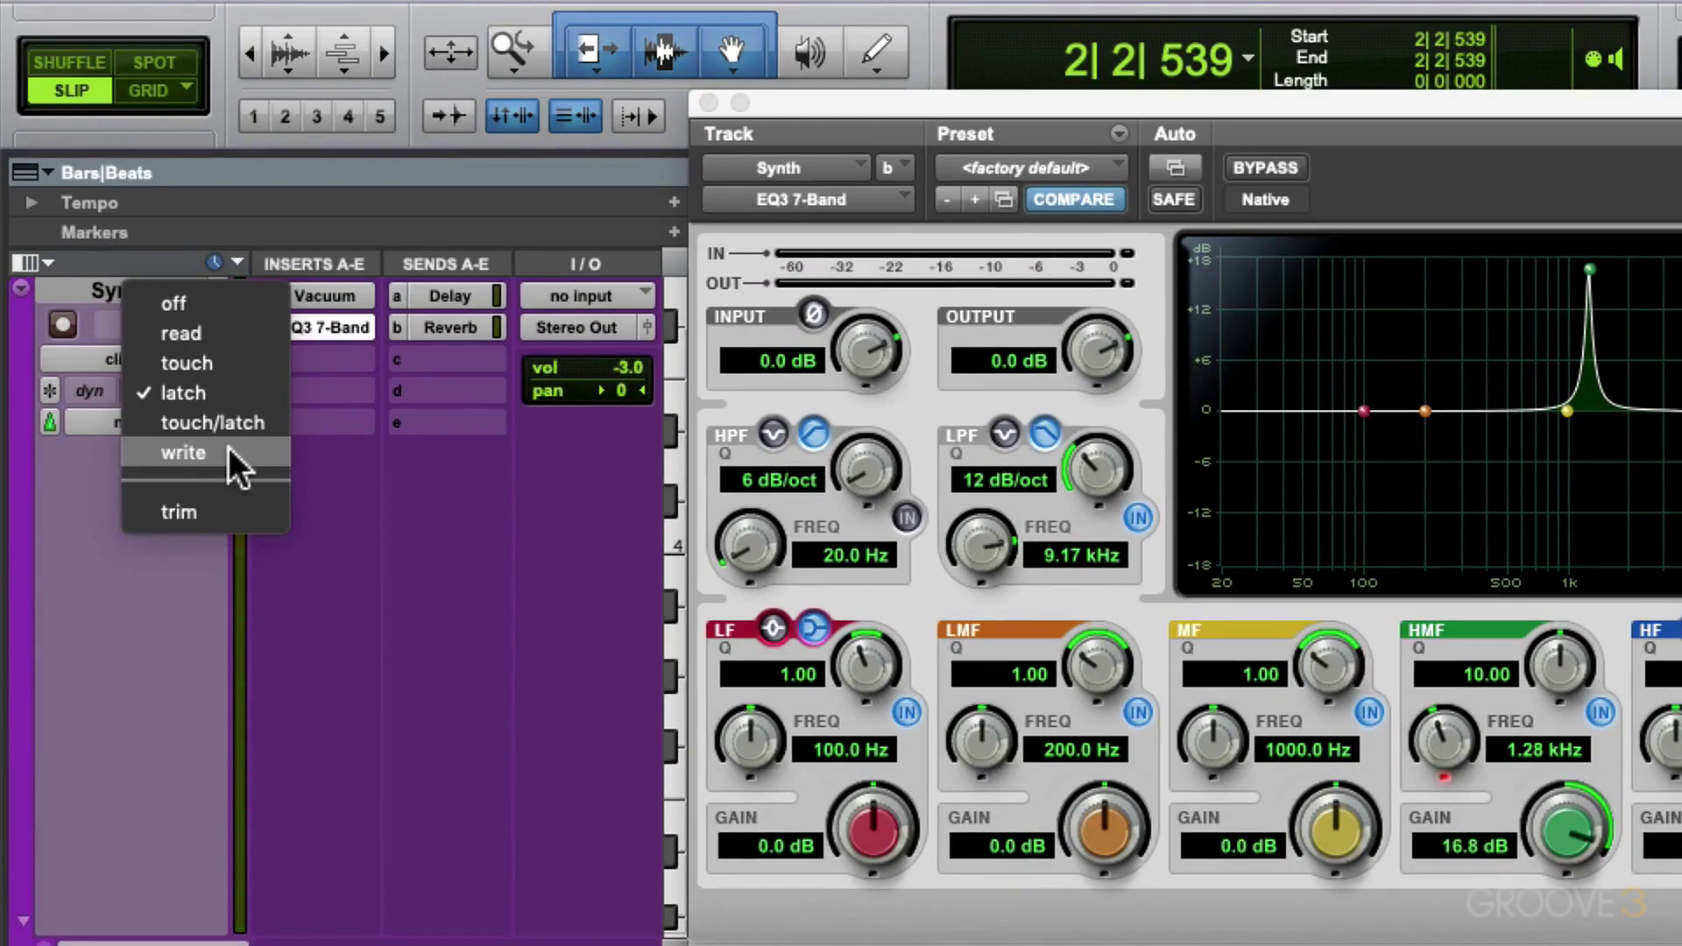
{"action": "left_click", "coordinate": [227, 391]}
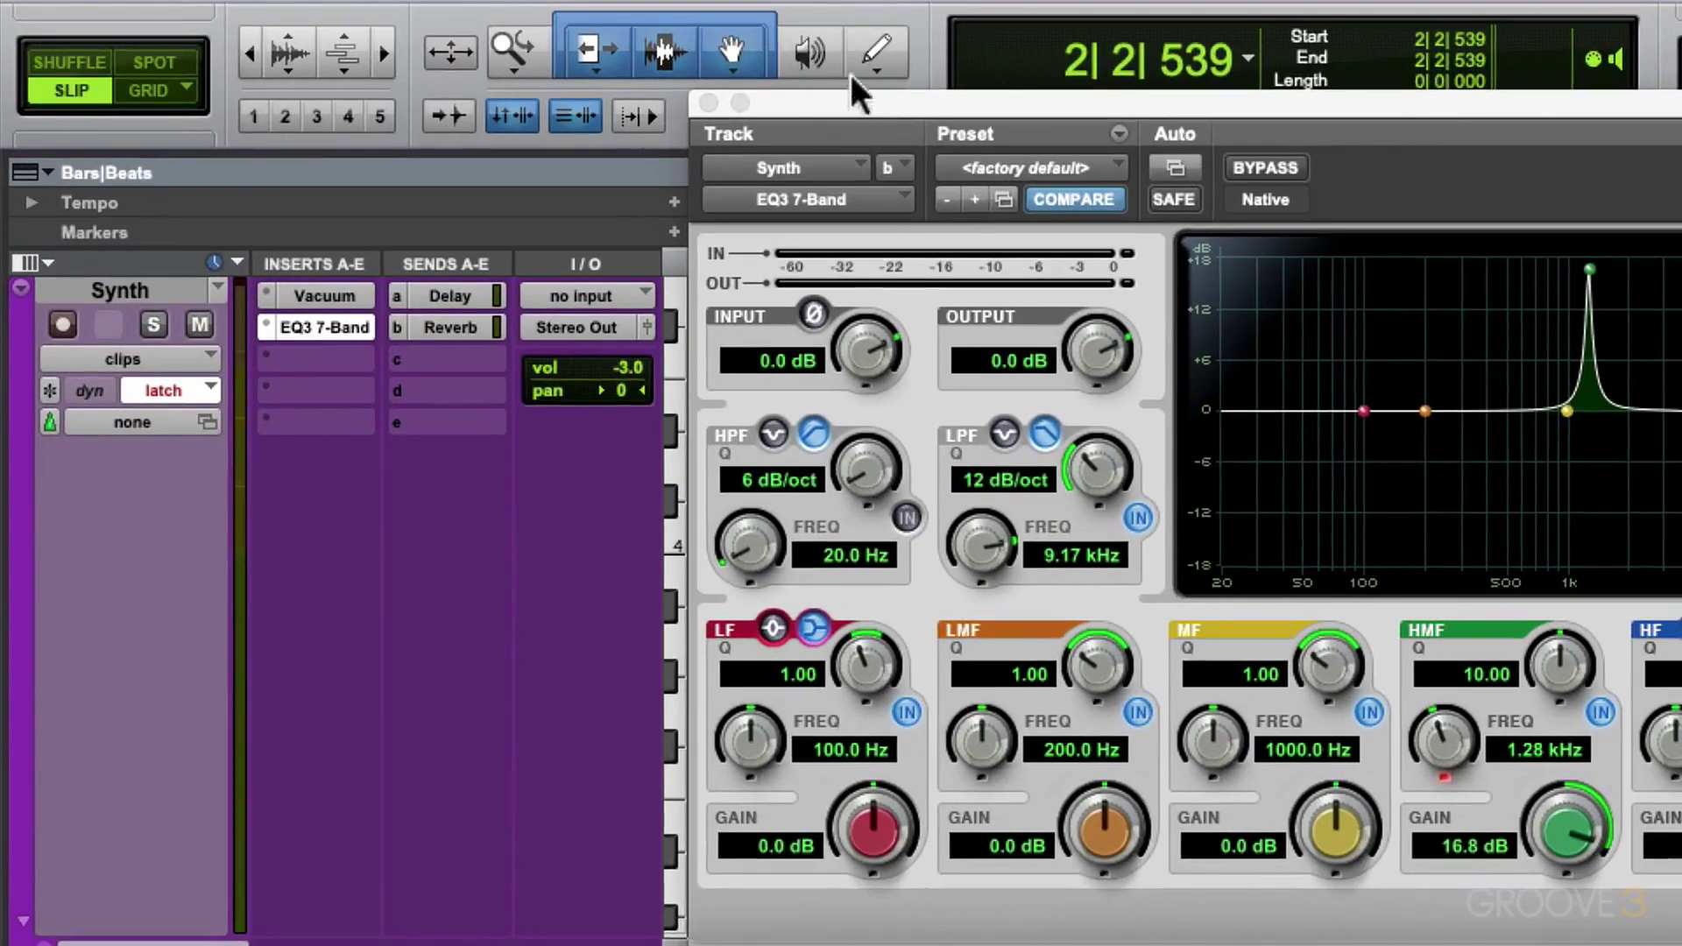
Draw a freehand wave over the first part of the High-Mid Band Freq automation with the Pencil tool and play it back.
{"action": "left_click", "coordinate": [881, 54]}
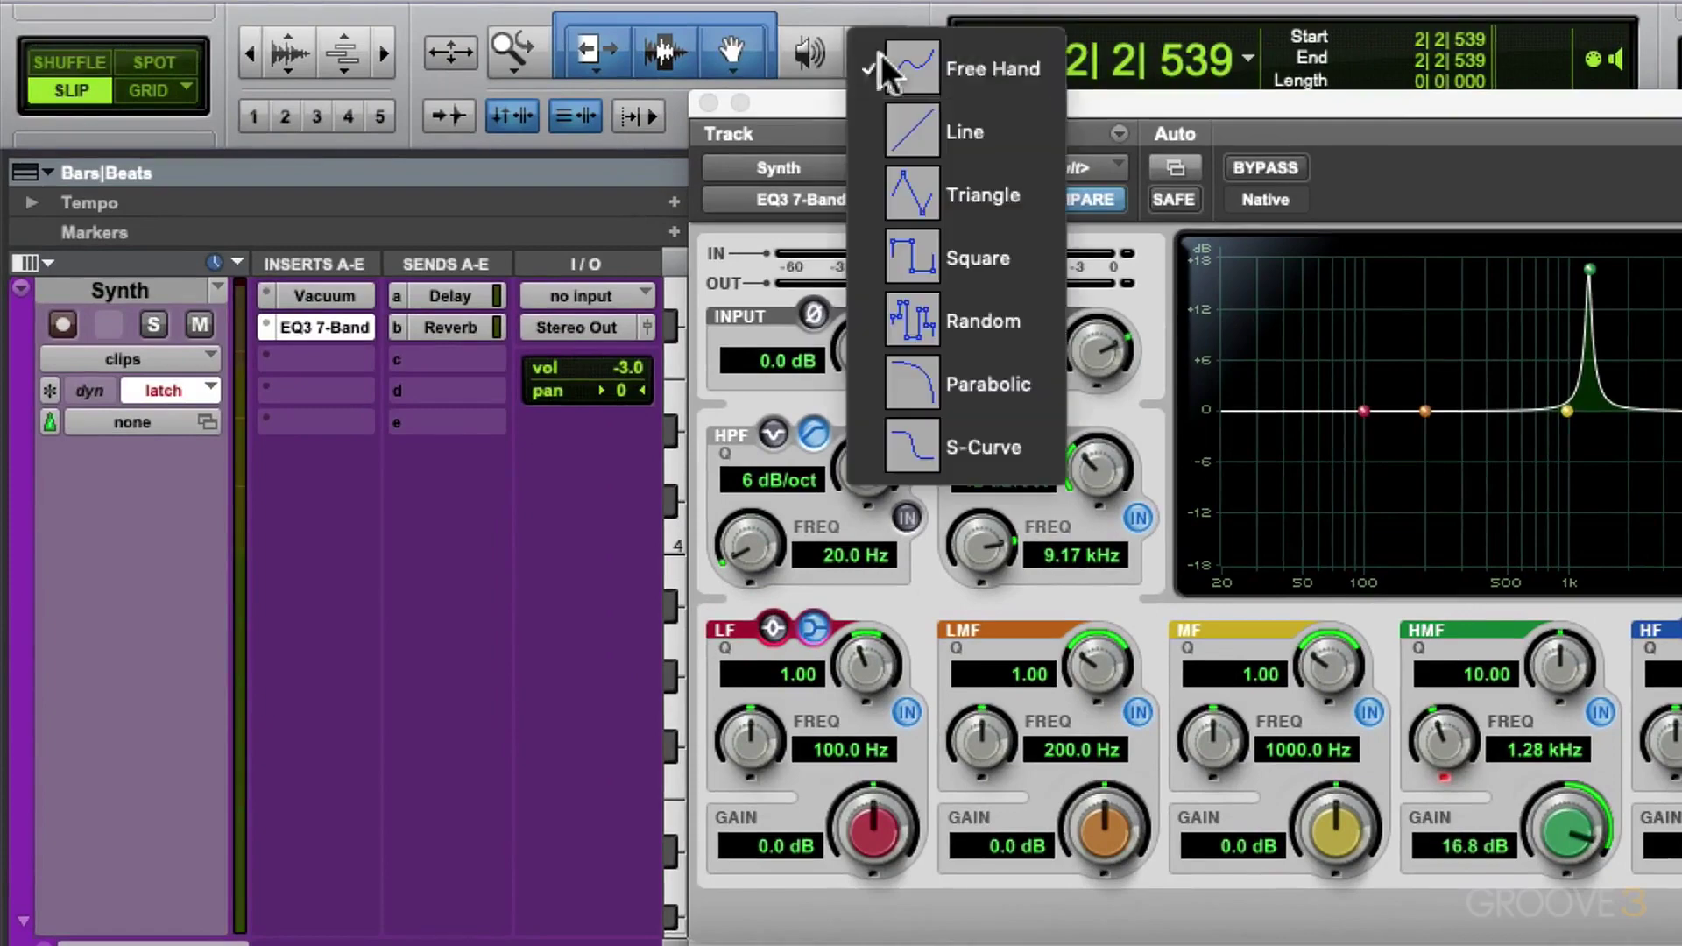
{"action": "left_click", "coordinate": [1043, 77]}
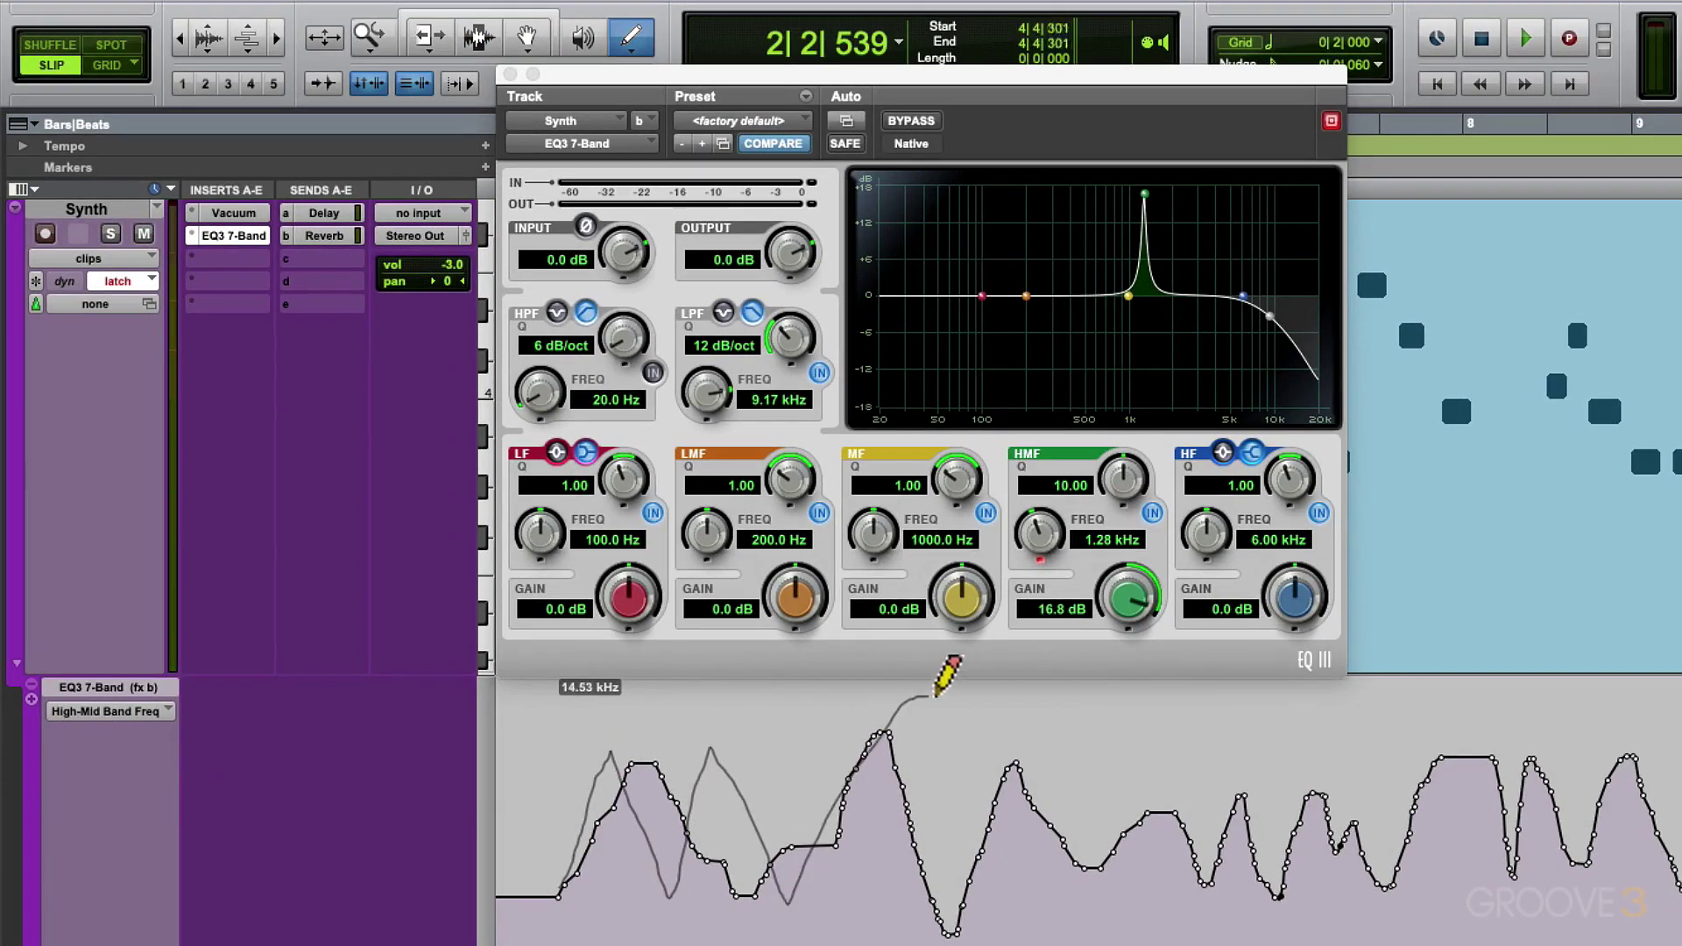
{"action": "left_click_drag", "start_coordinate": [934, 696], "coordinate": [936, 697]}
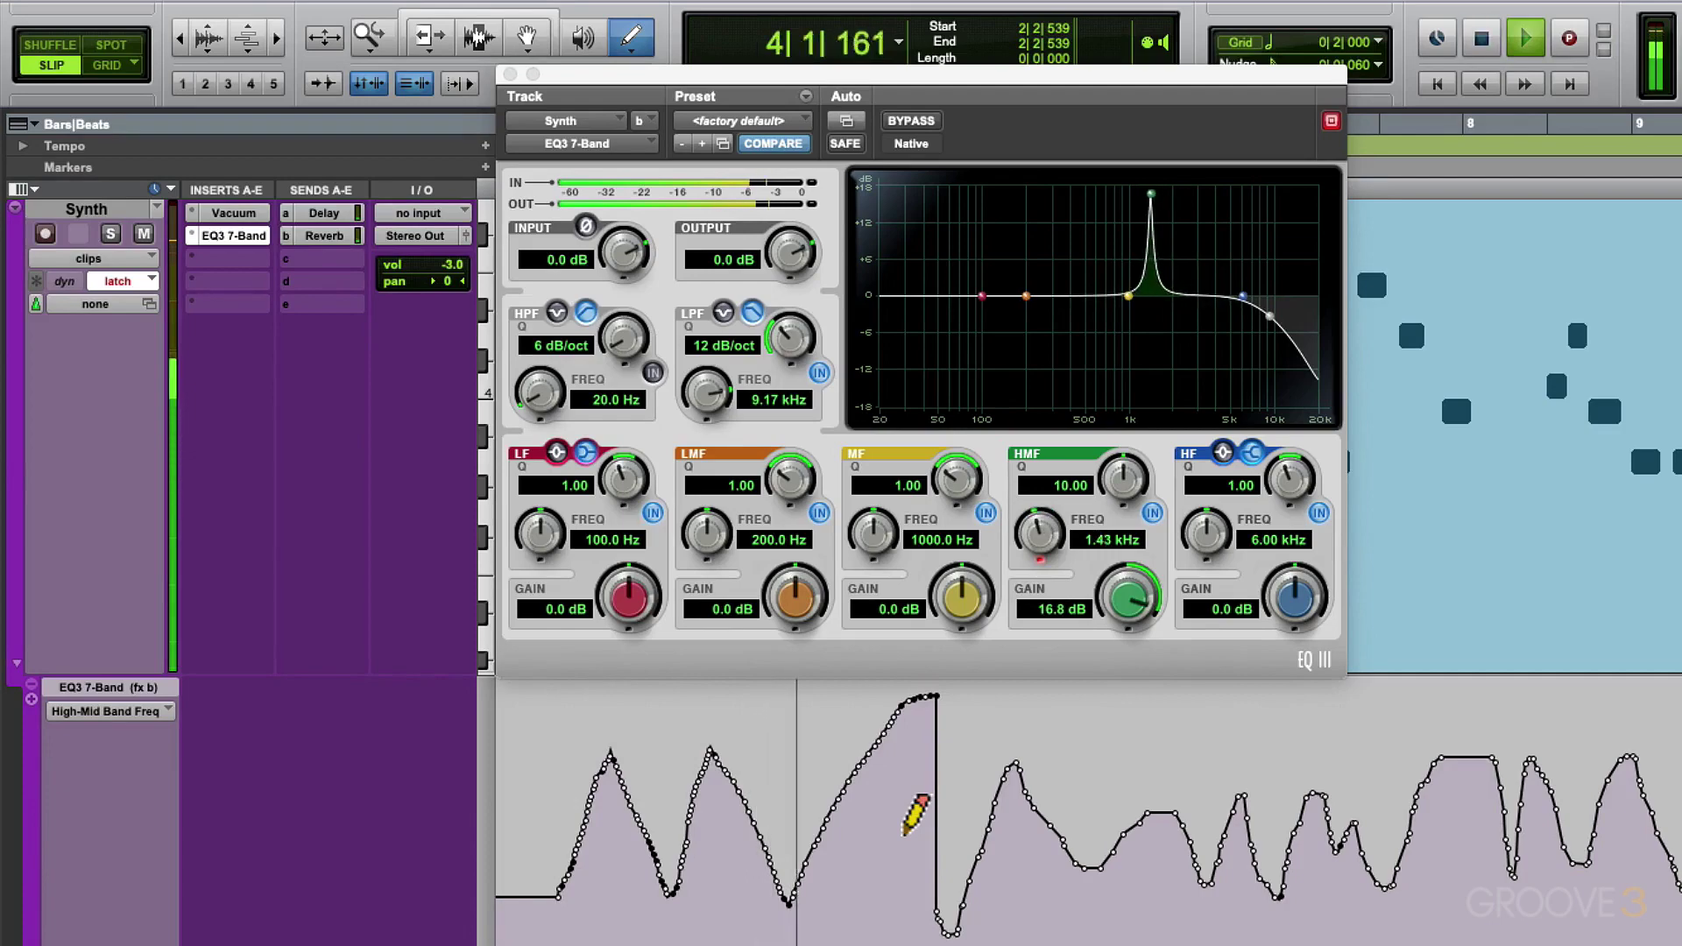
{"action": "key", "text": "space"}
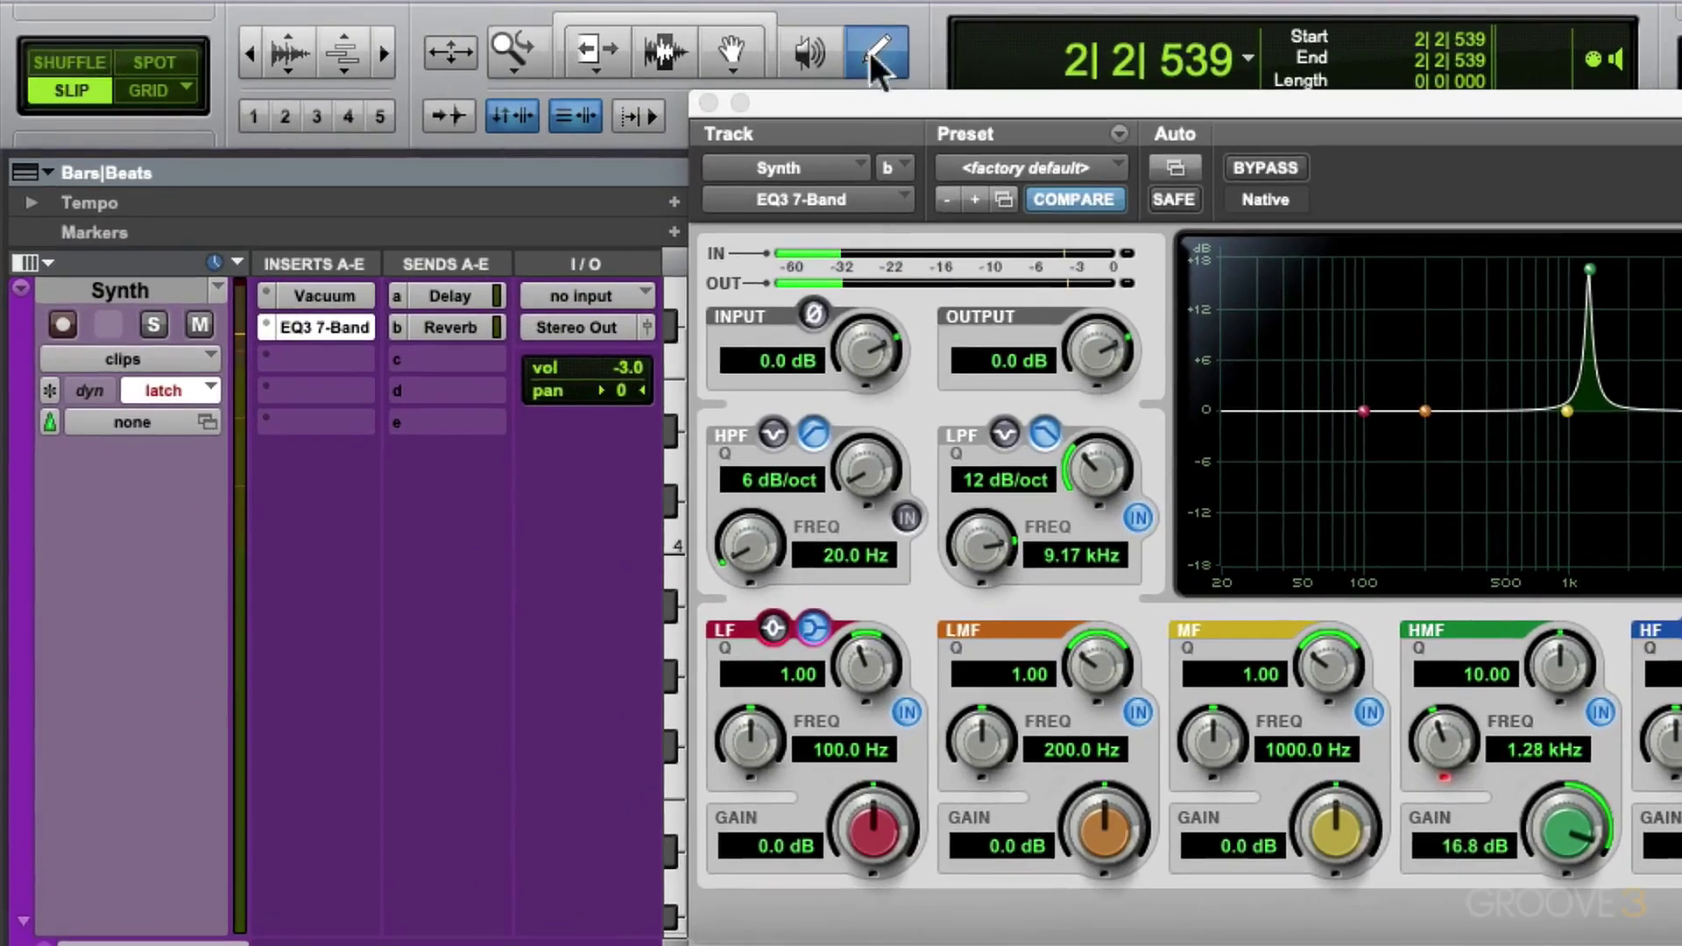
Redraw the first part of the High-Mid Band Freq automation as straight ramps with the Line pencil and play it back.
{"action": "left_click", "coordinate": [869, 40]}
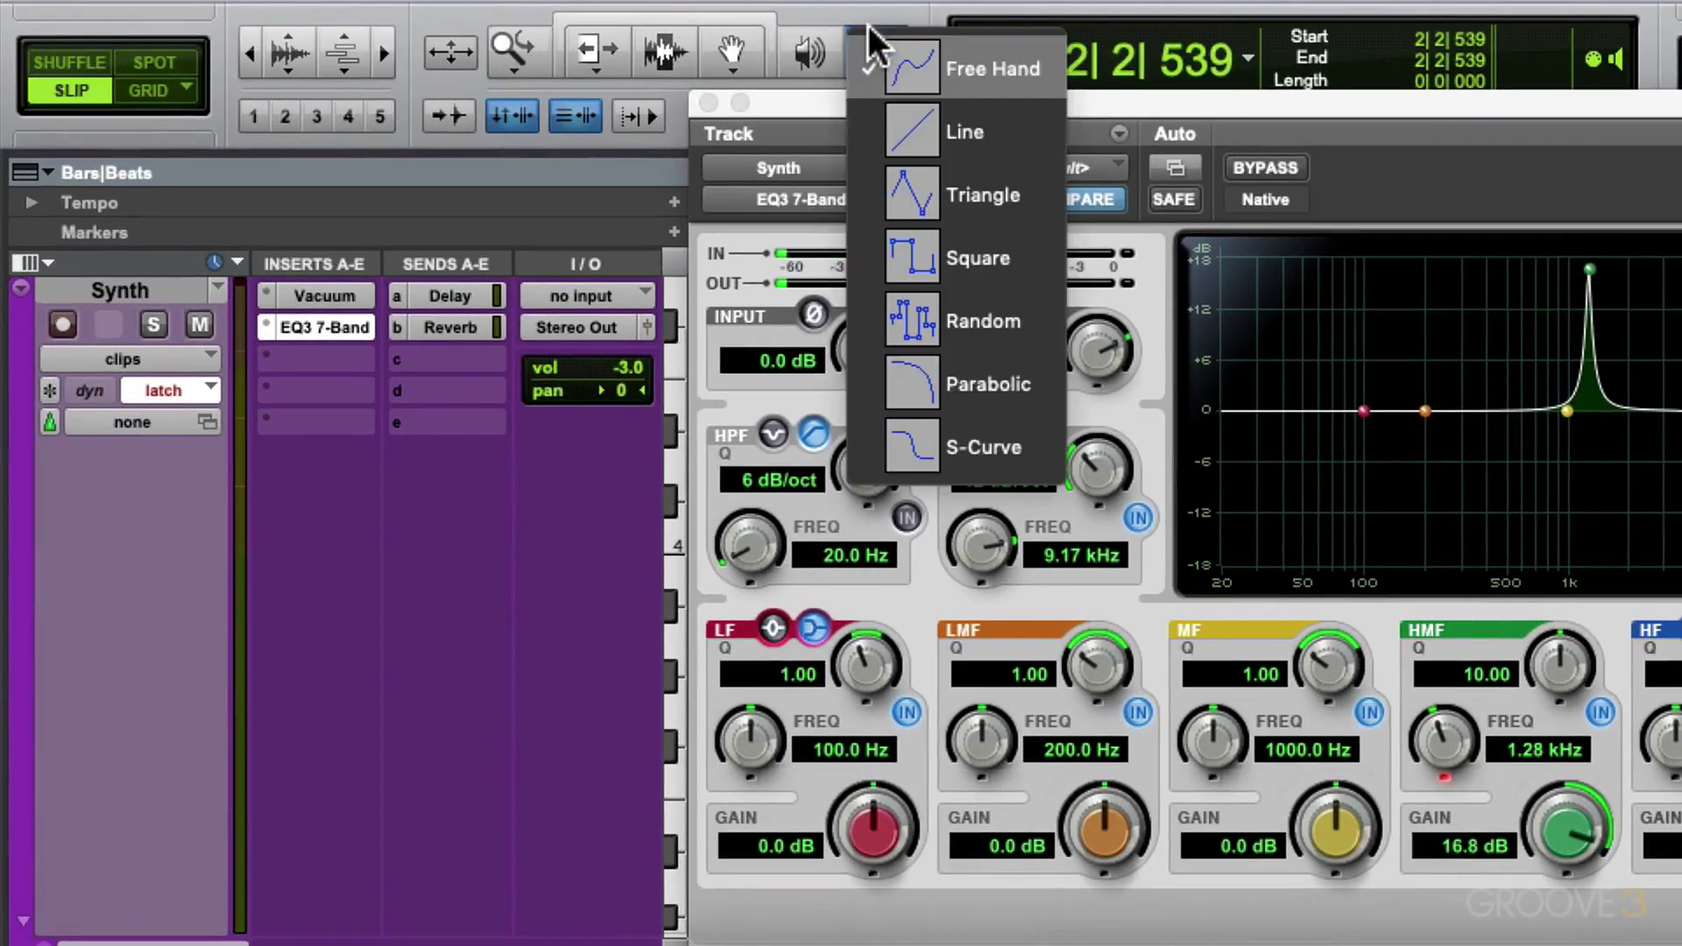
{"action": "left_click", "coordinate": [876, 131]}
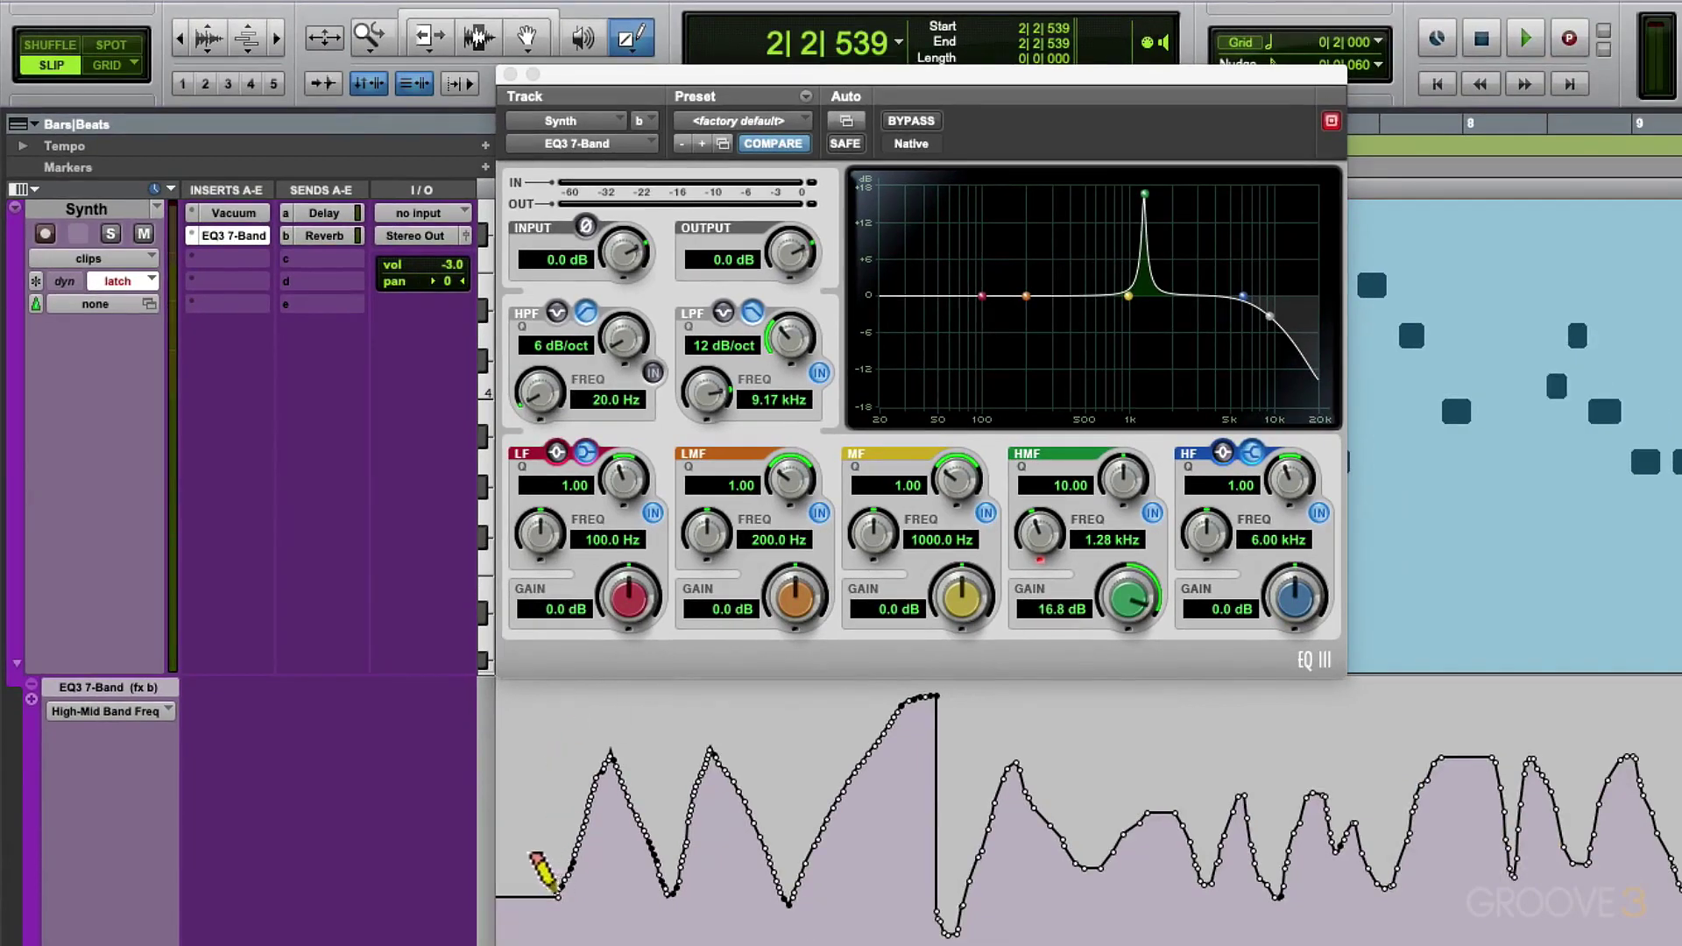
{"action": "mouse_move", "coordinate": [602, 750]}
{"action": "left_mouse_down"}
{"action": "mouse_move", "coordinate": [697, 898]}
{"action": "mouse_move", "coordinate": [764, 906]}
{"action": "left_mouse_up"}
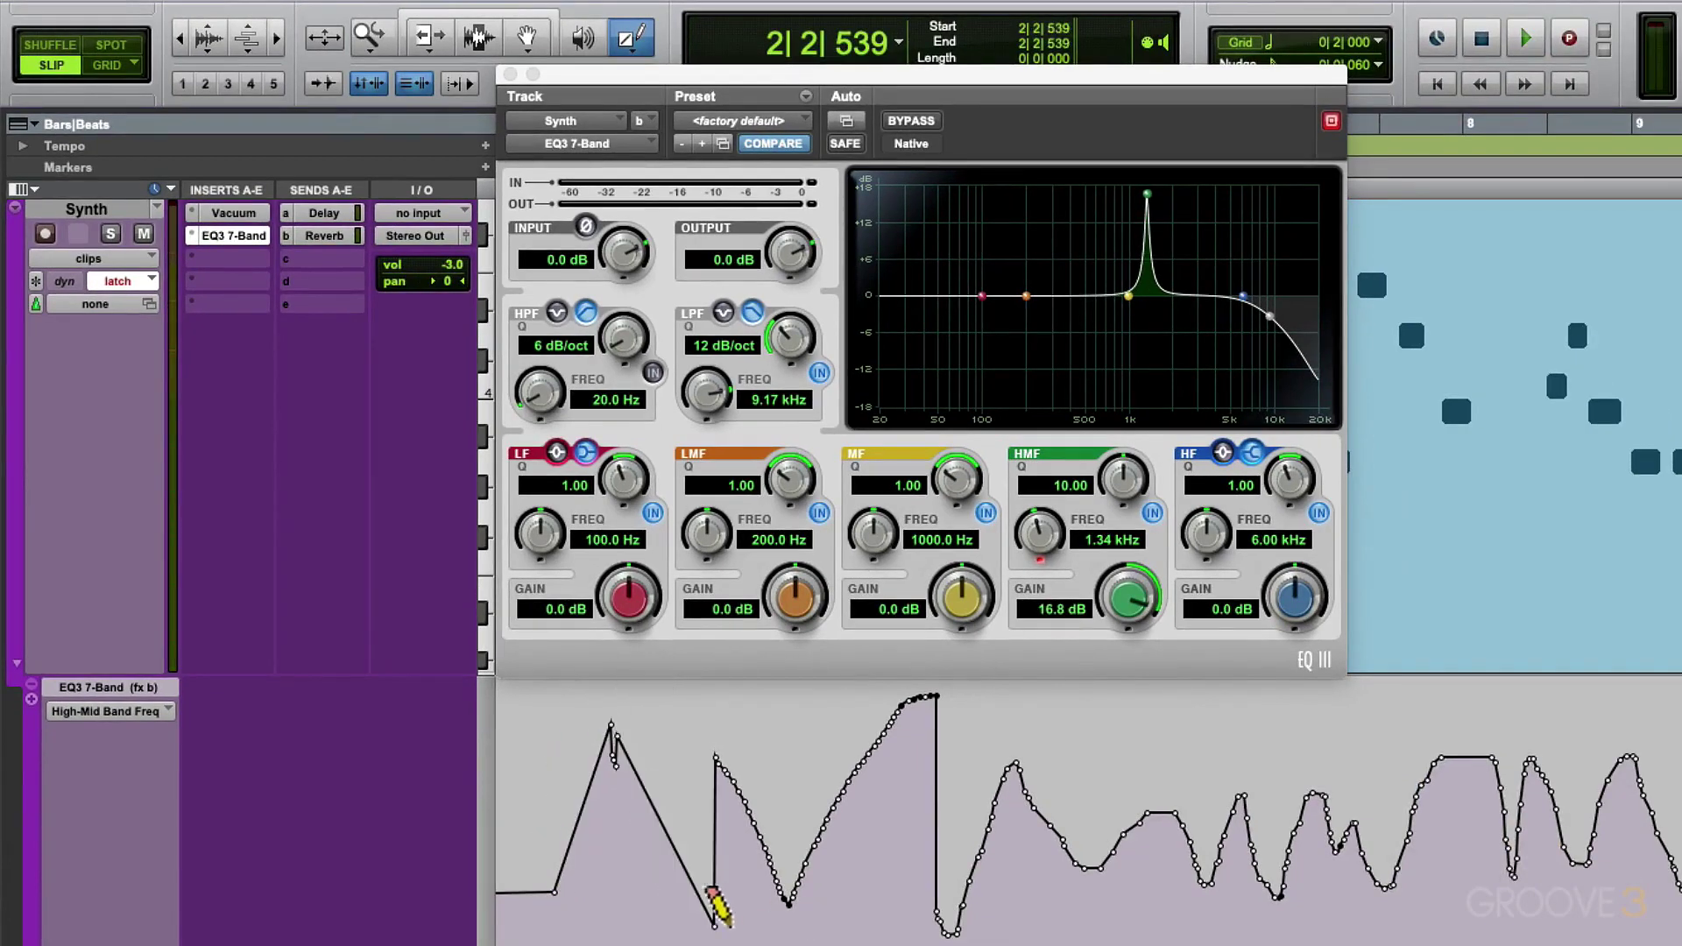
{"action": "left_click_drag", "start_coordinate": [911, 723], "coordinate": [920, 714]}
{"action": "key", "text": "space"}
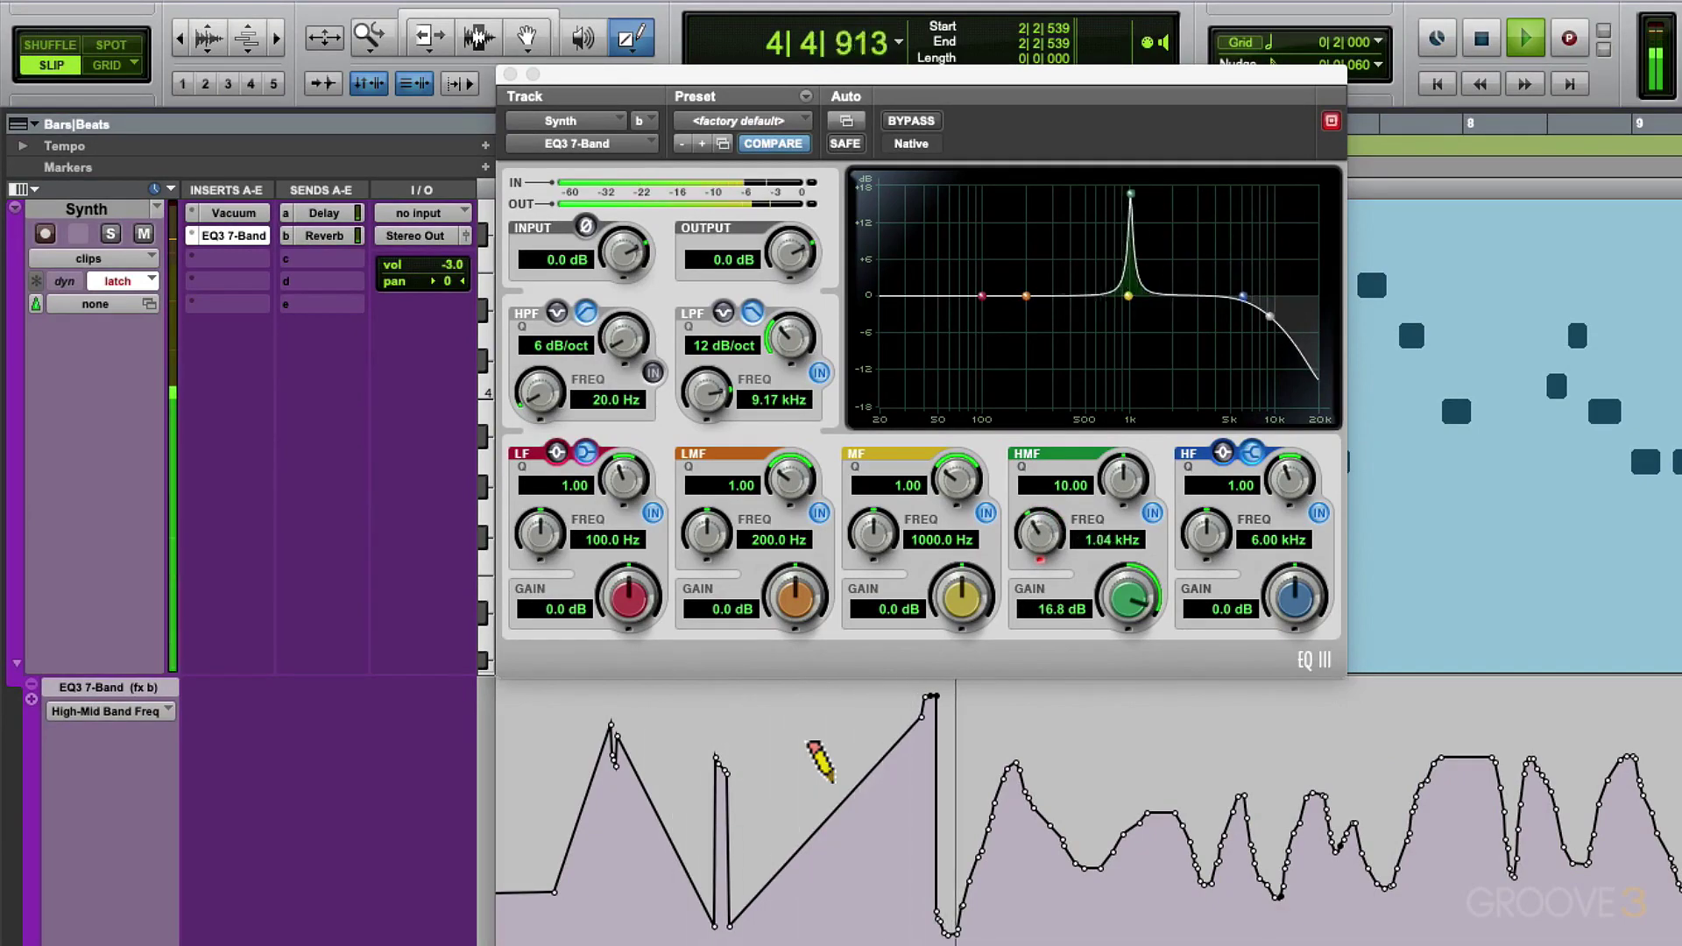
{"action": "key", "text": "space"}
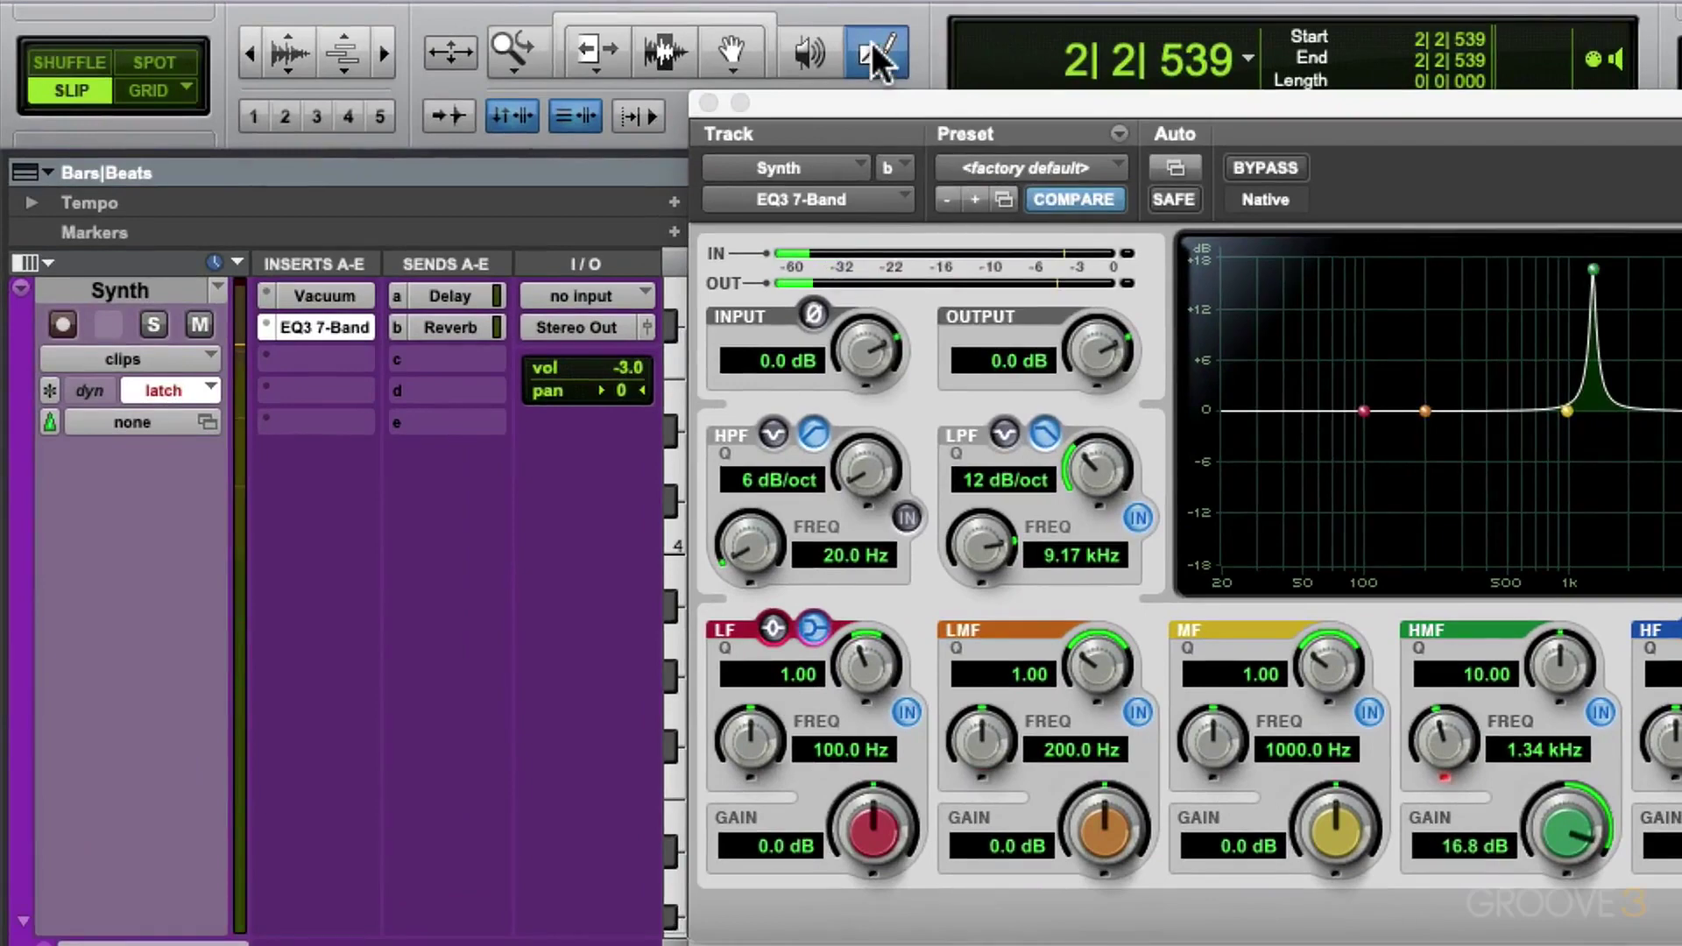
Draw a tall triangle wave across the High-Mid Band Freq automation using the Triangle pencil at a 1/8 note grid, and play it back.
{"action": "left_click", "coordinate": [627, 32]}
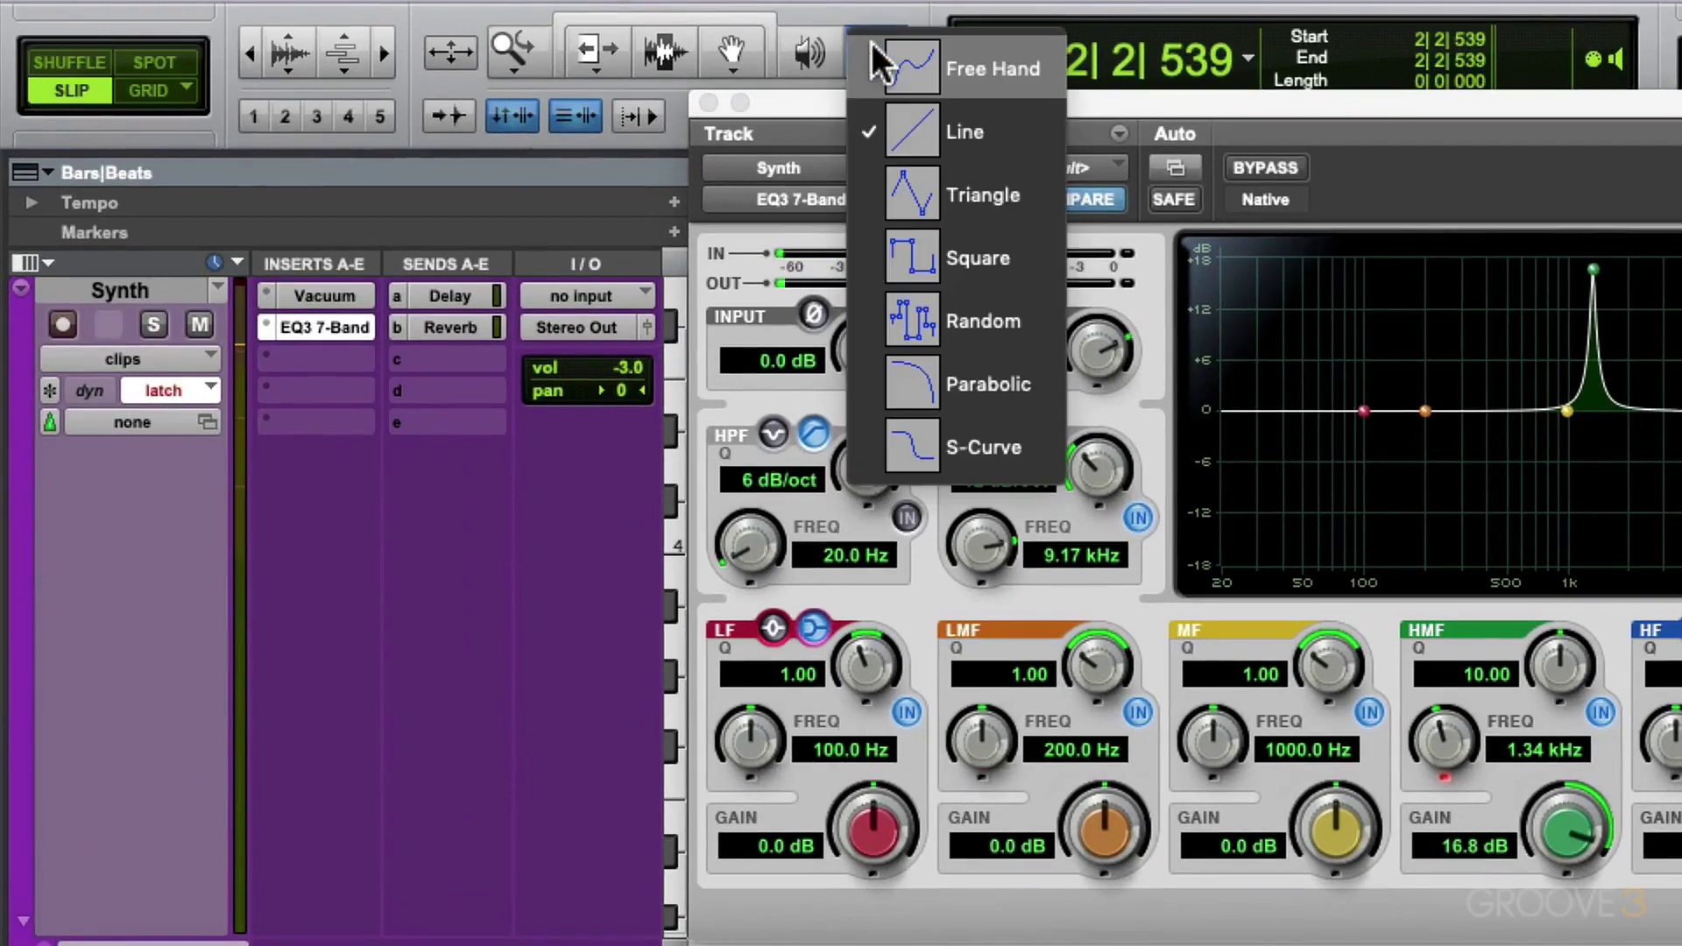
{"action": "left_click", "coordinate": [857, 188]}
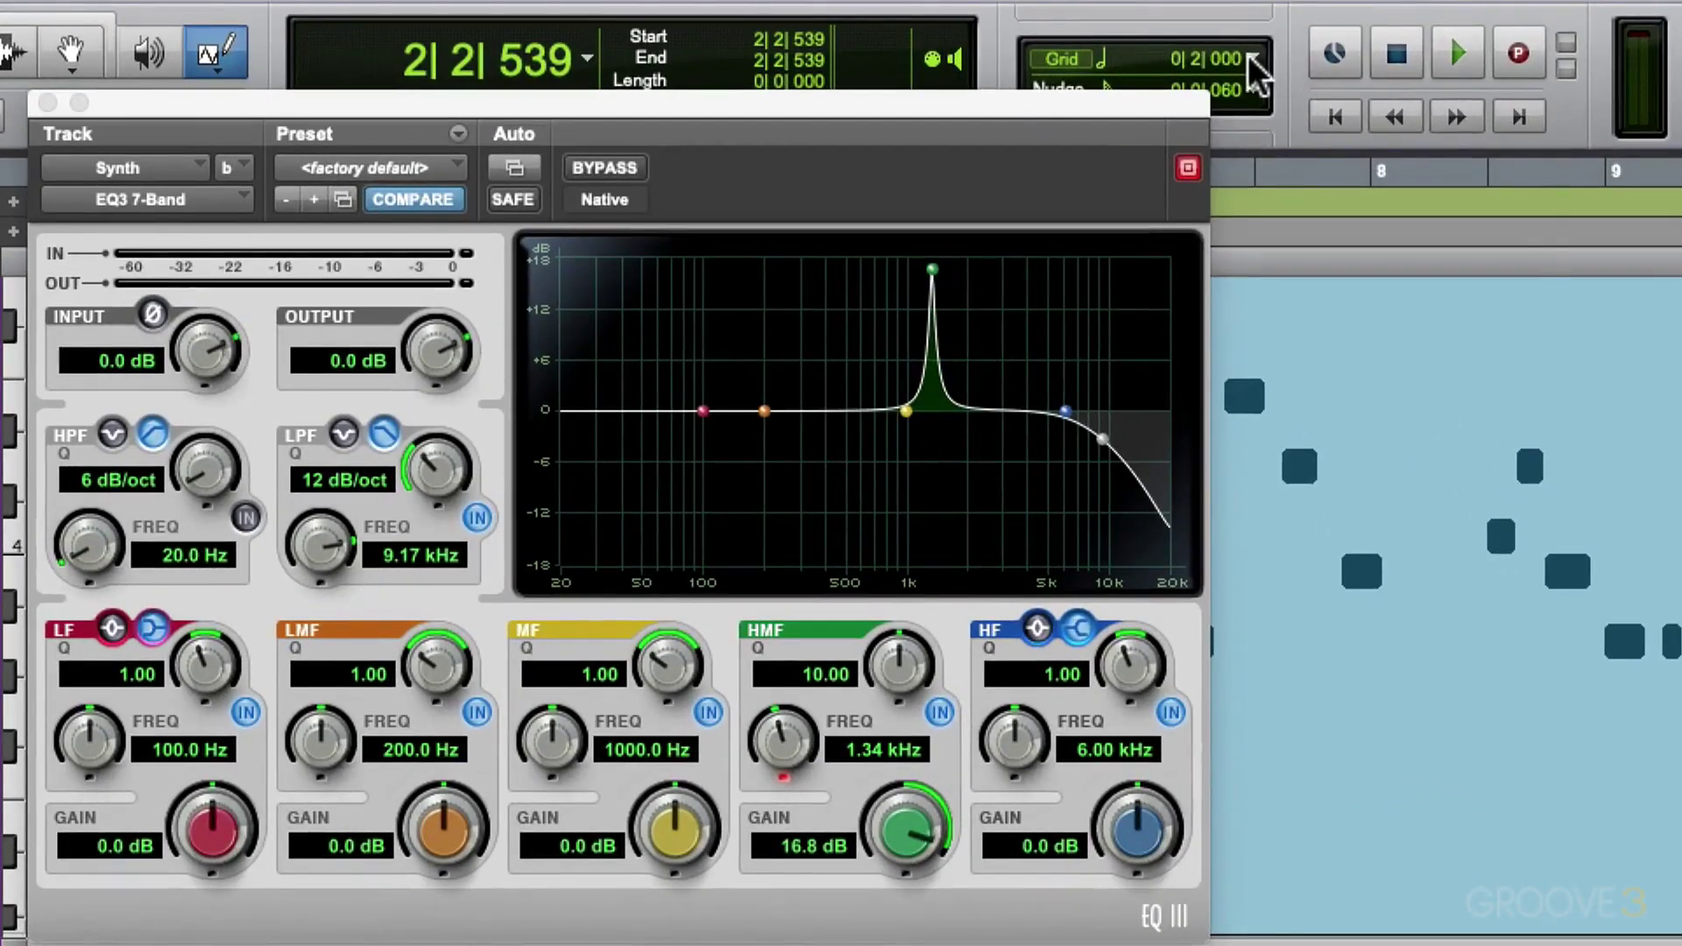
{"action": "left_click", "coordinate": [1253, 61]}
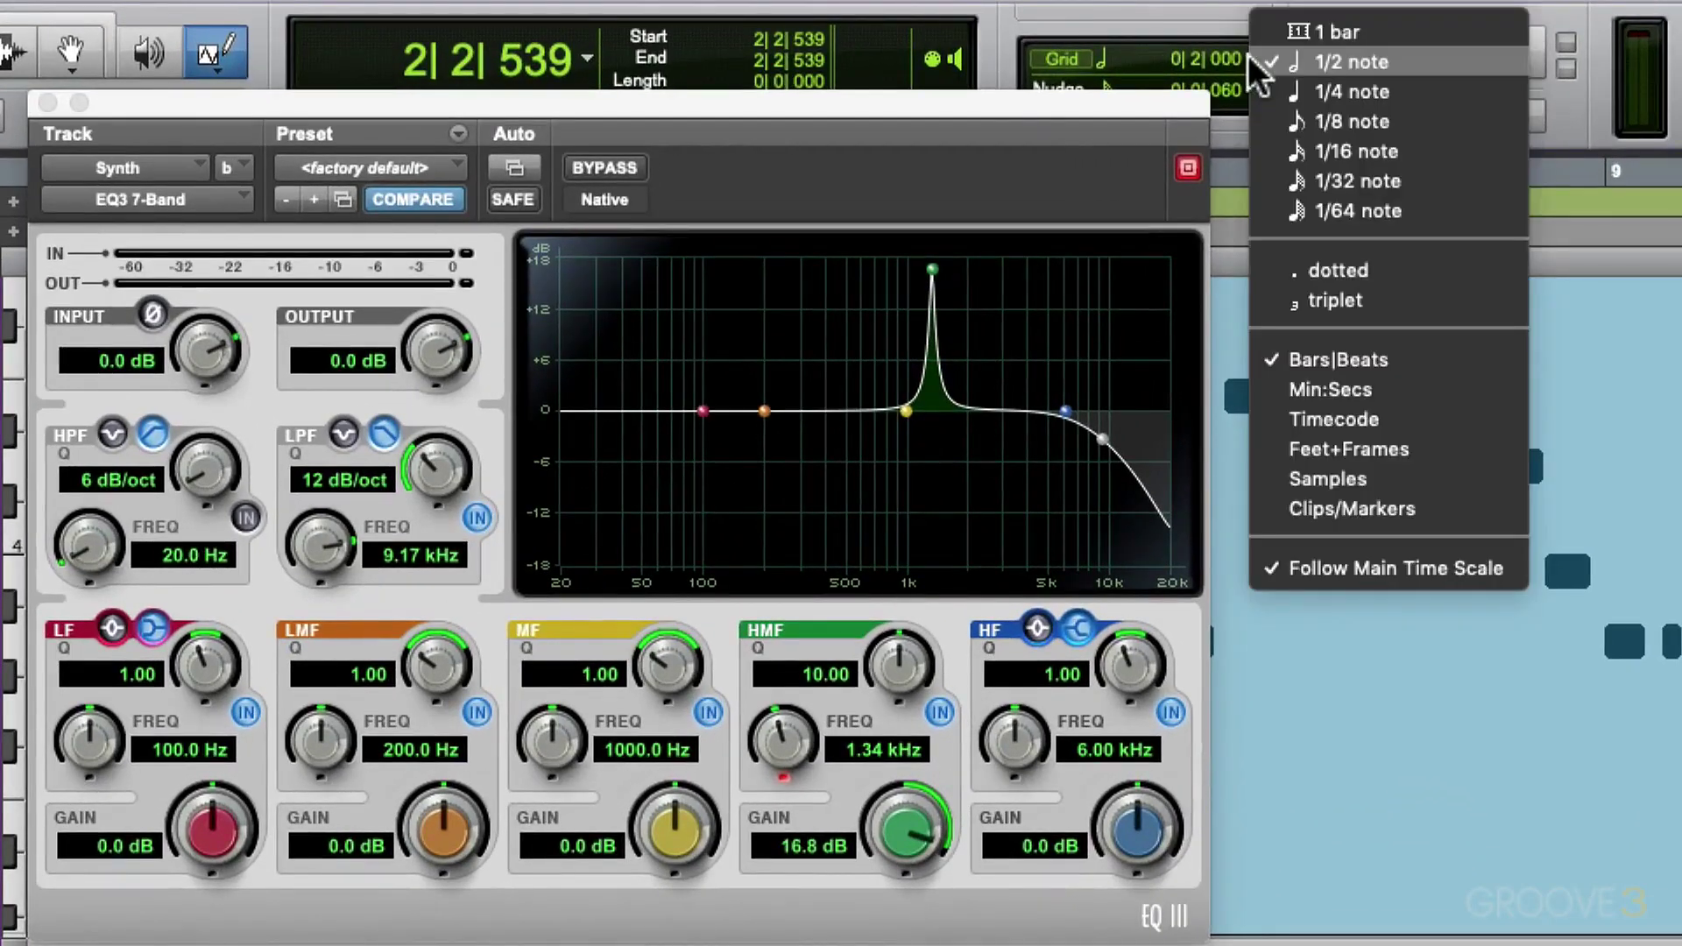
{"action": "left_click", "coordinate": [1441, 122]}
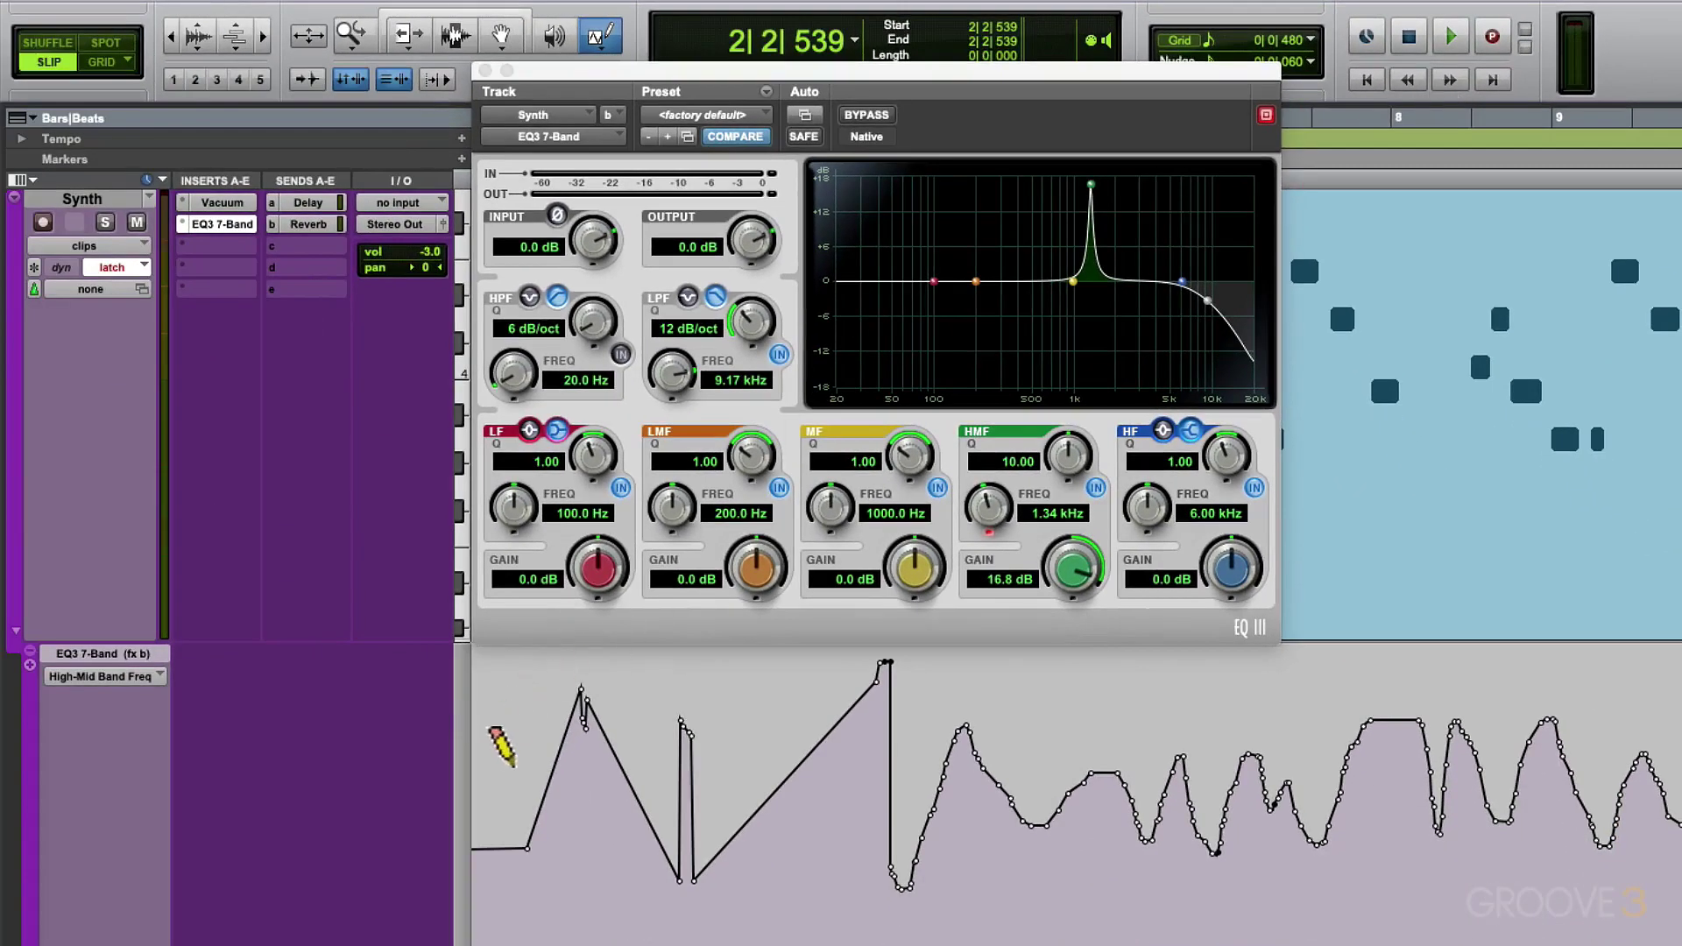
{"action": "mouse_move", "coordinate": [478, 767]}
{"action": "left_mouse_down"}
{"action": "mouse_move", "coordinate": [1208, 668]}
{"action": "mouse_move", "coordinate": [1677, 644]}
{"action": "left_mouse_up"}
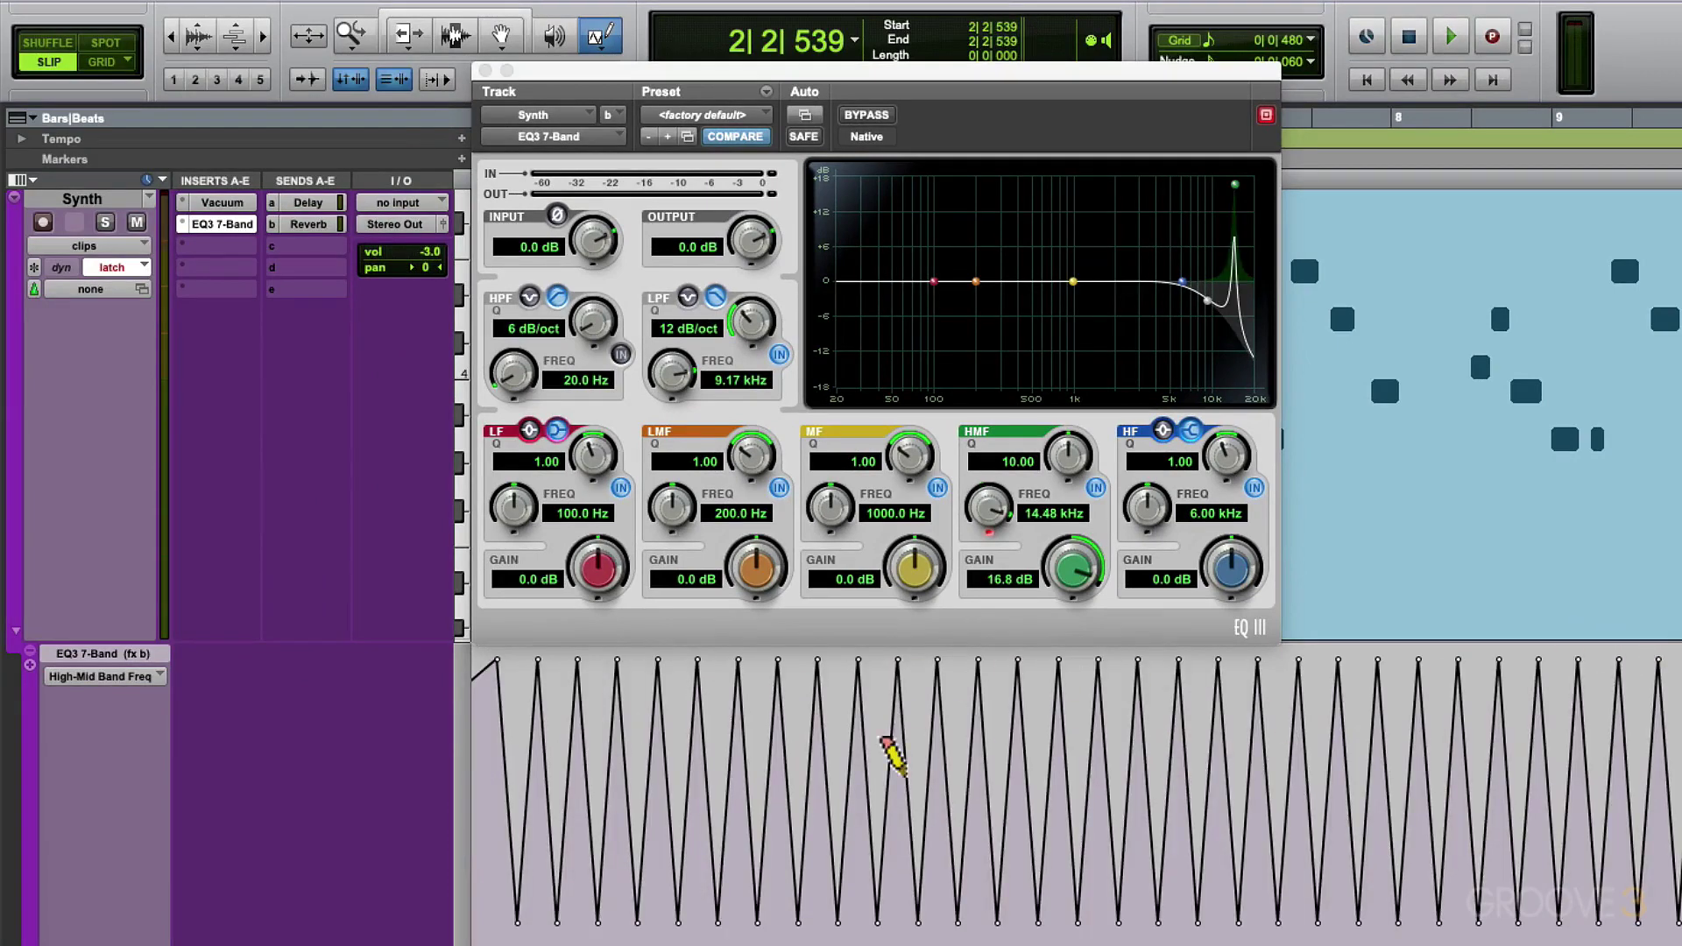
{"action": "key", "text": "space"}
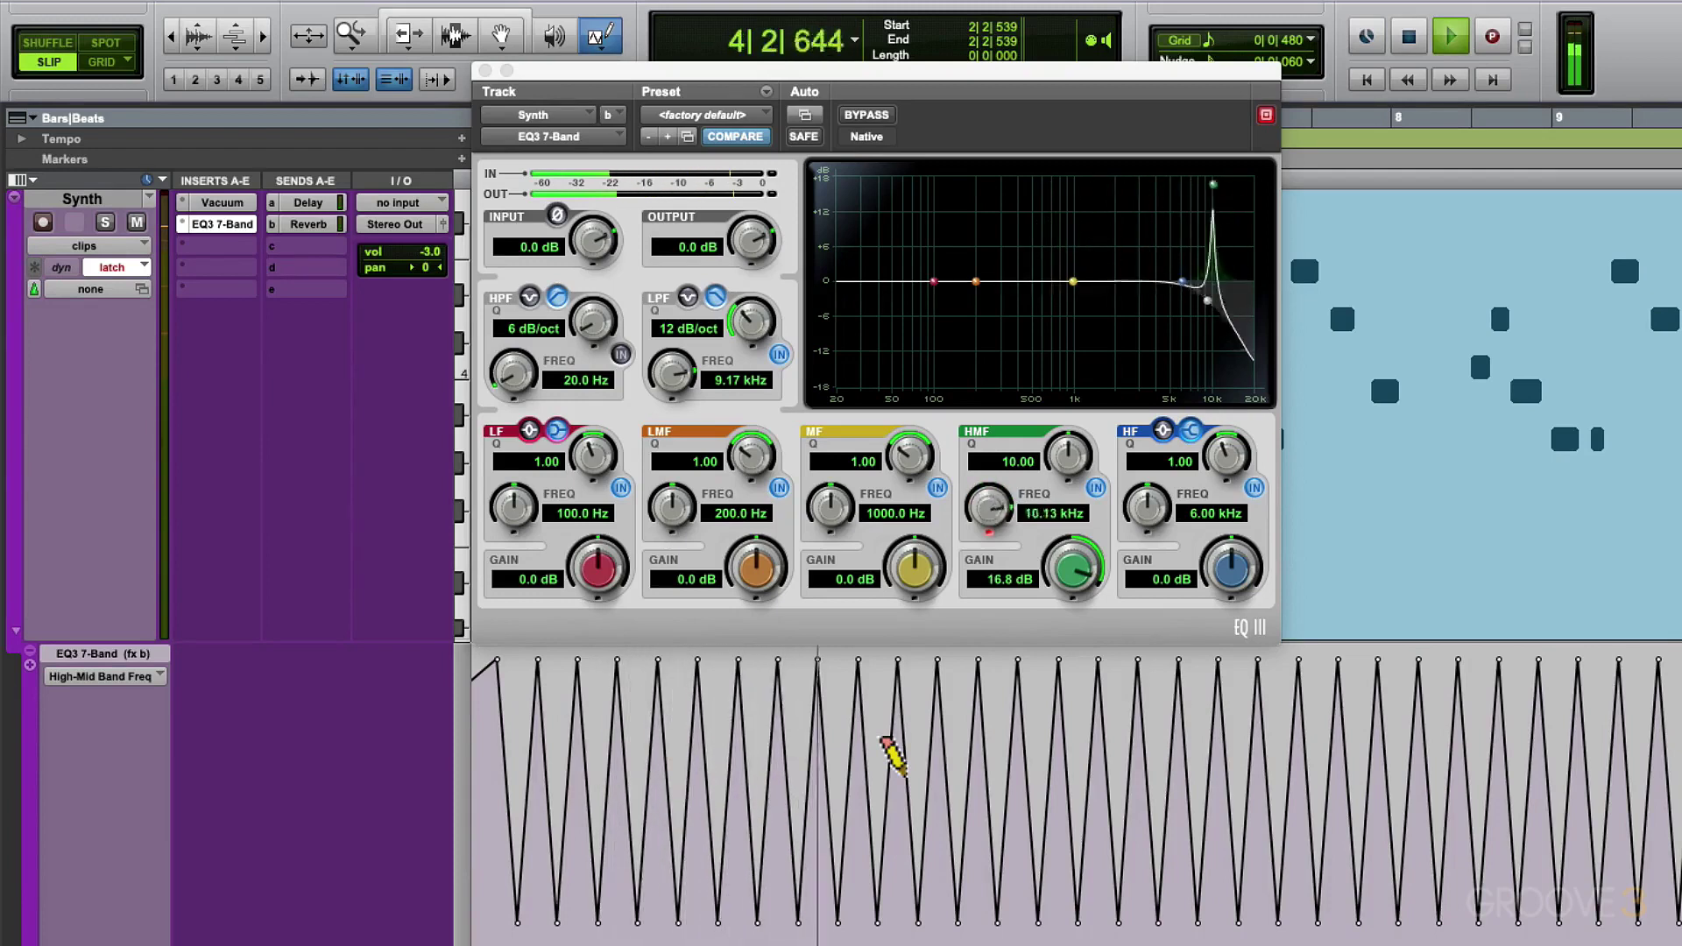
{"action": "key", "text": "space"}
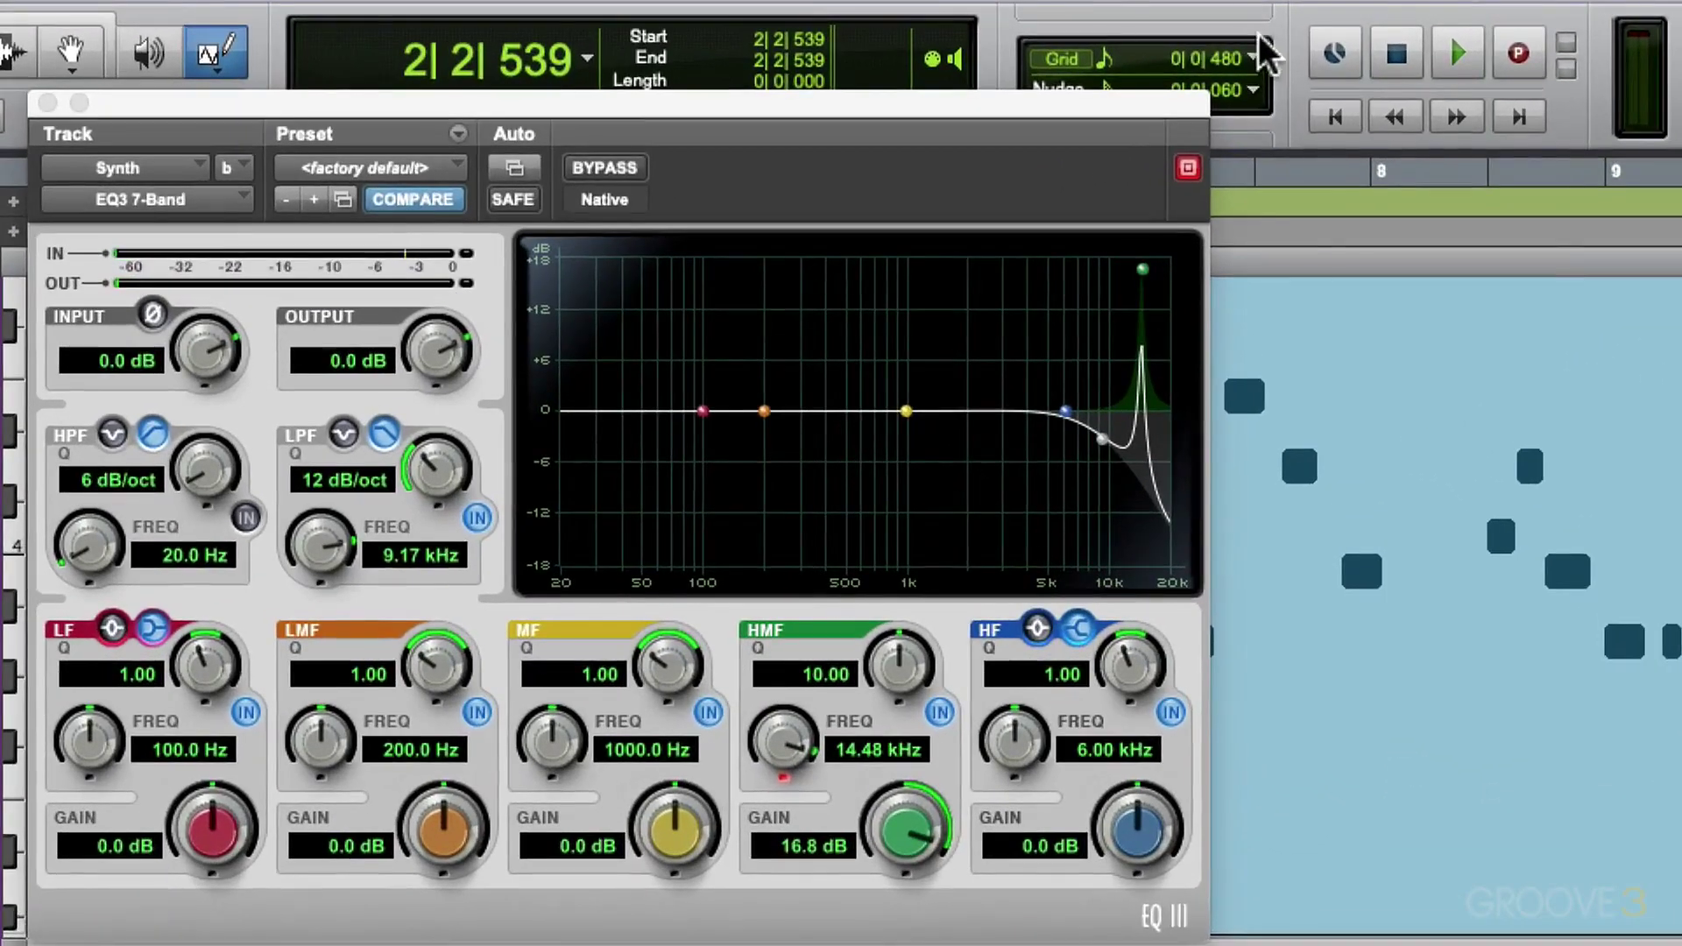
Set the grid to 1/4 note, redraw the High-Mid Band Freq automation as a shallower triangle wave, and play it back.
{"action": "left_click", "coordinate": [1262, 44]}
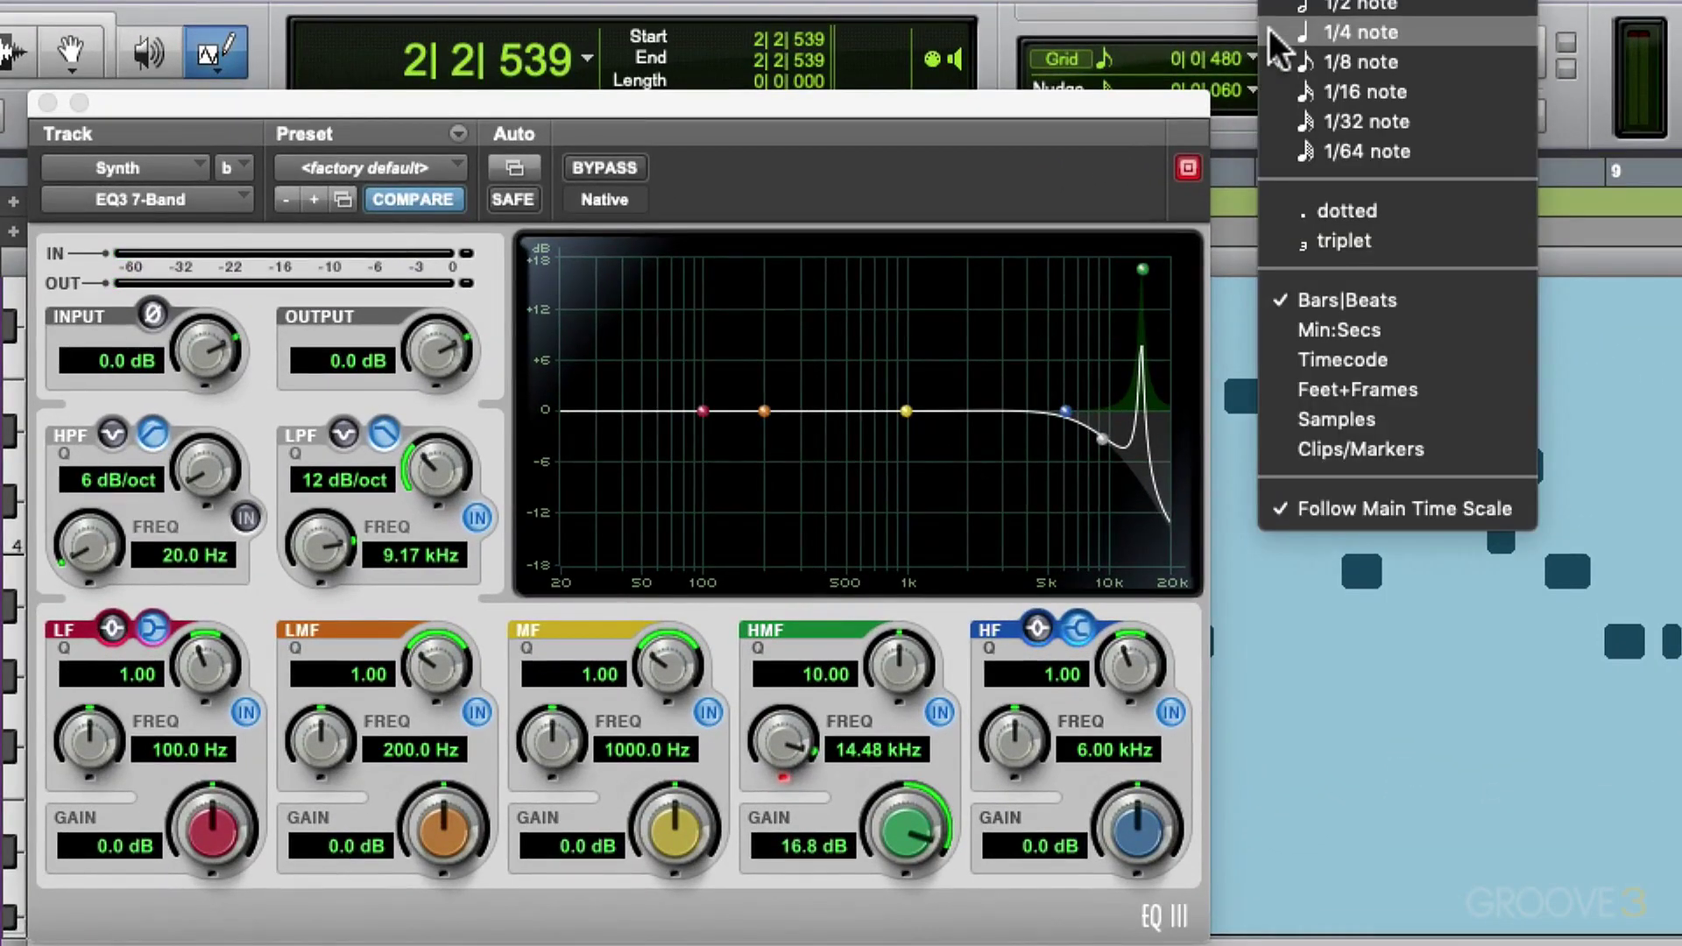
{"action": "left_click", "coordinate": [1275, 32]}
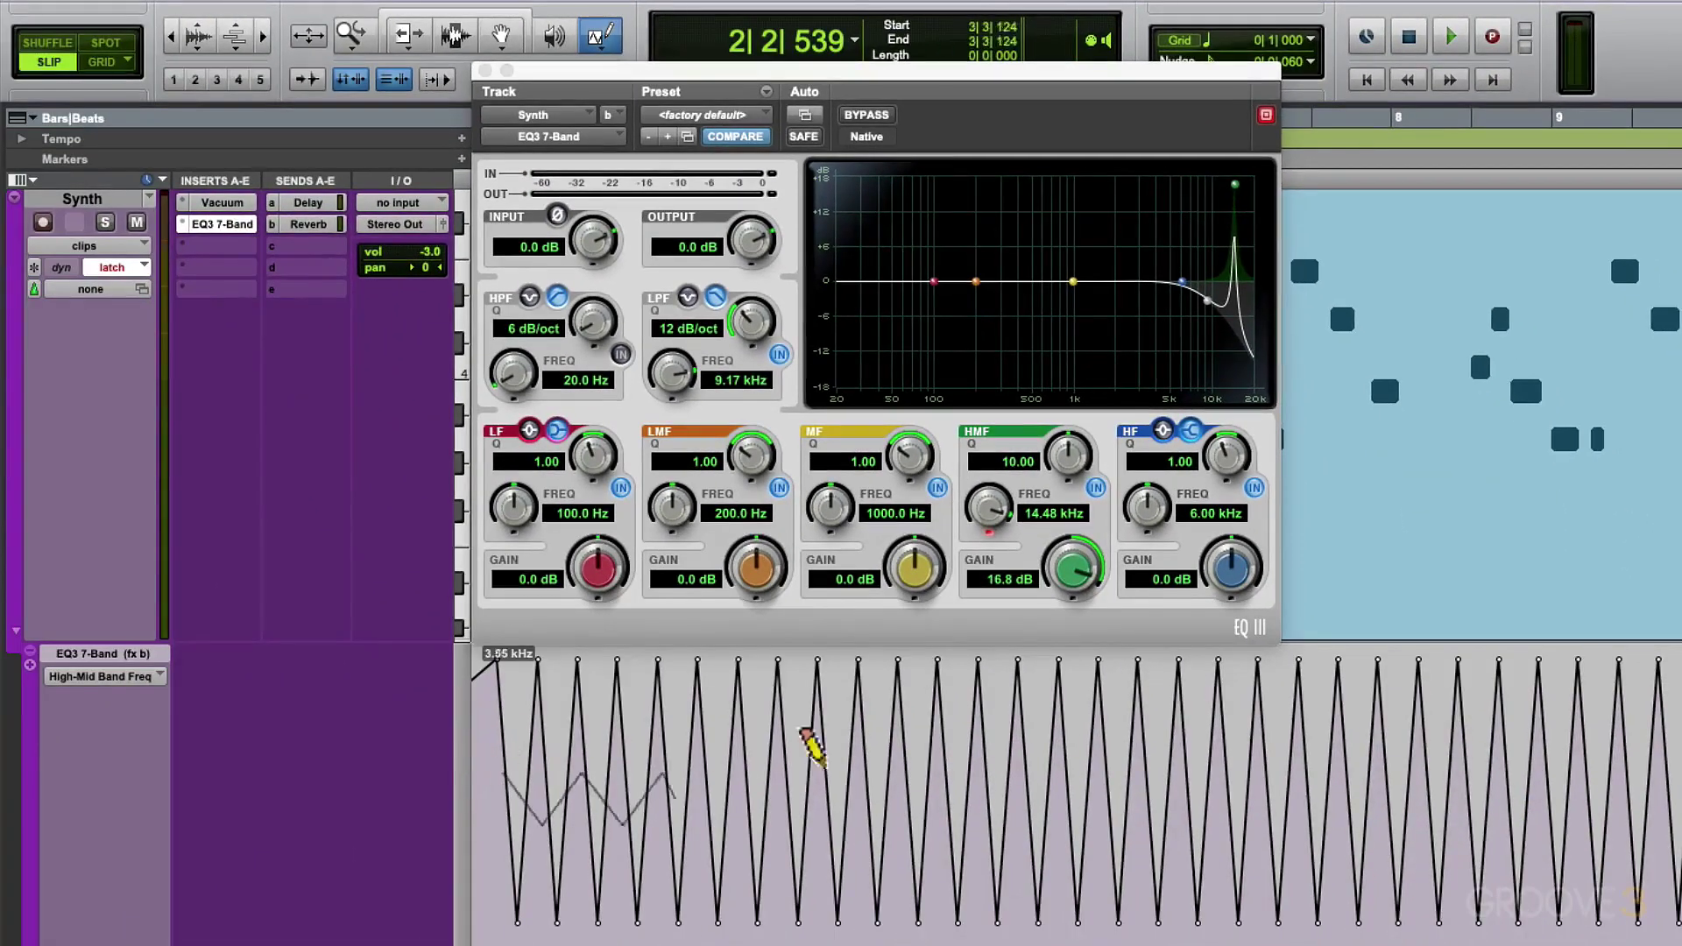
{"action": "left_click_drag", "start_coordinate": [811, 745], "coordinate": [1673, 701]}
{"action": "key", "text": "space"}
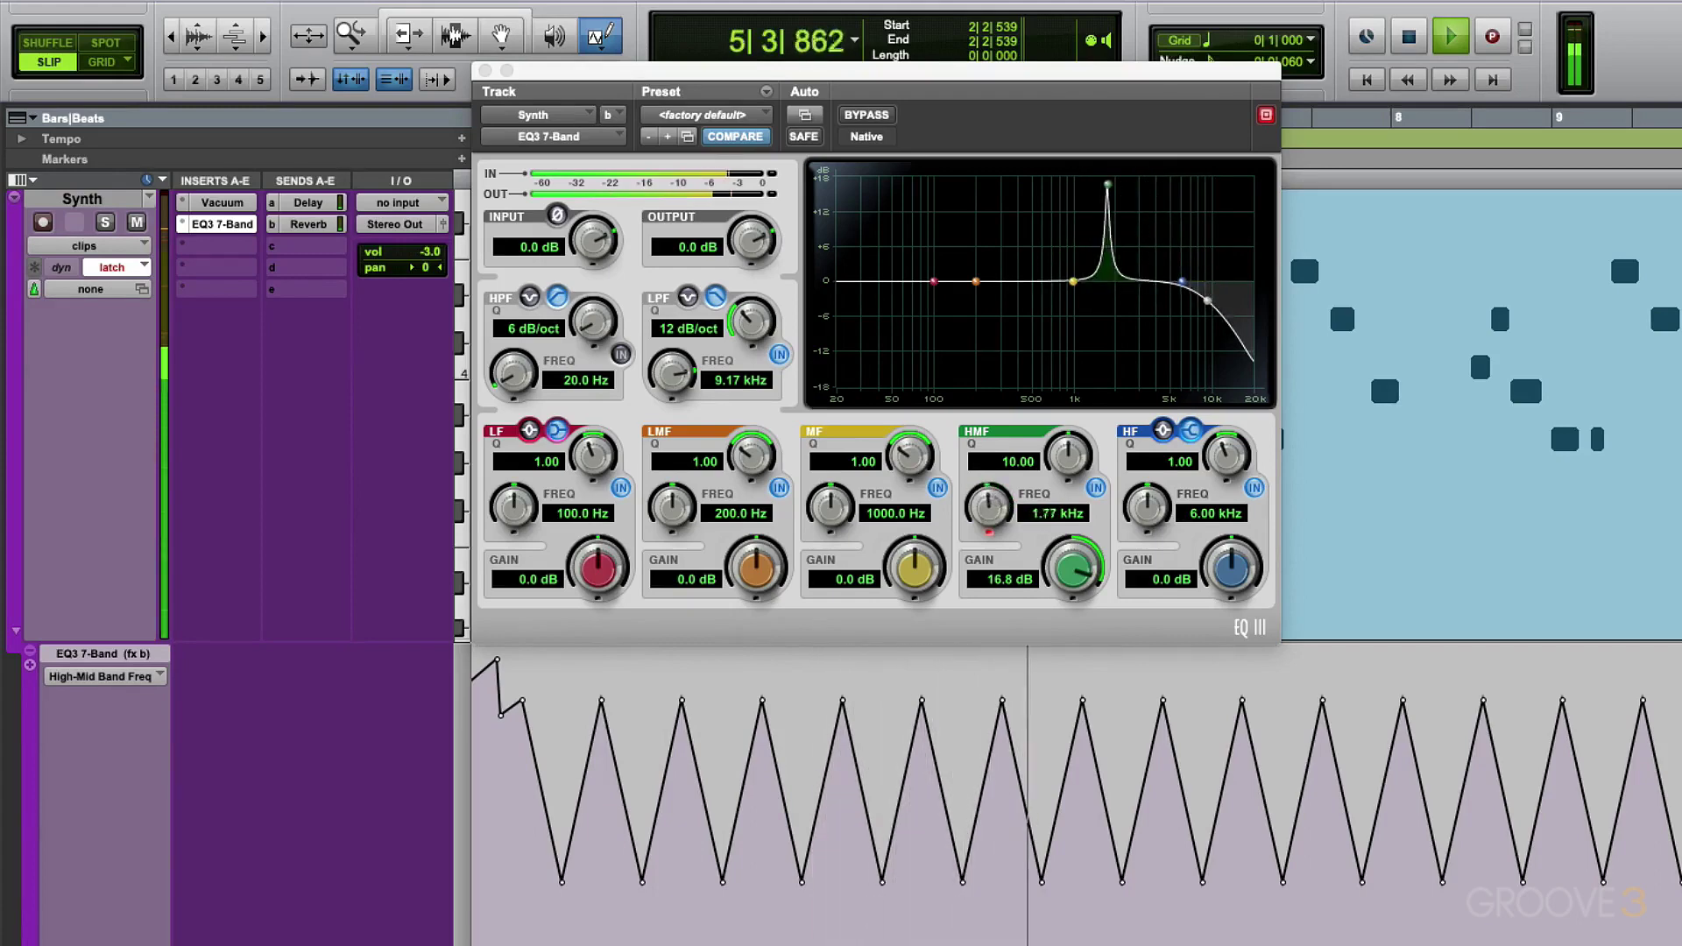
{"action": "key", "text": "space"}
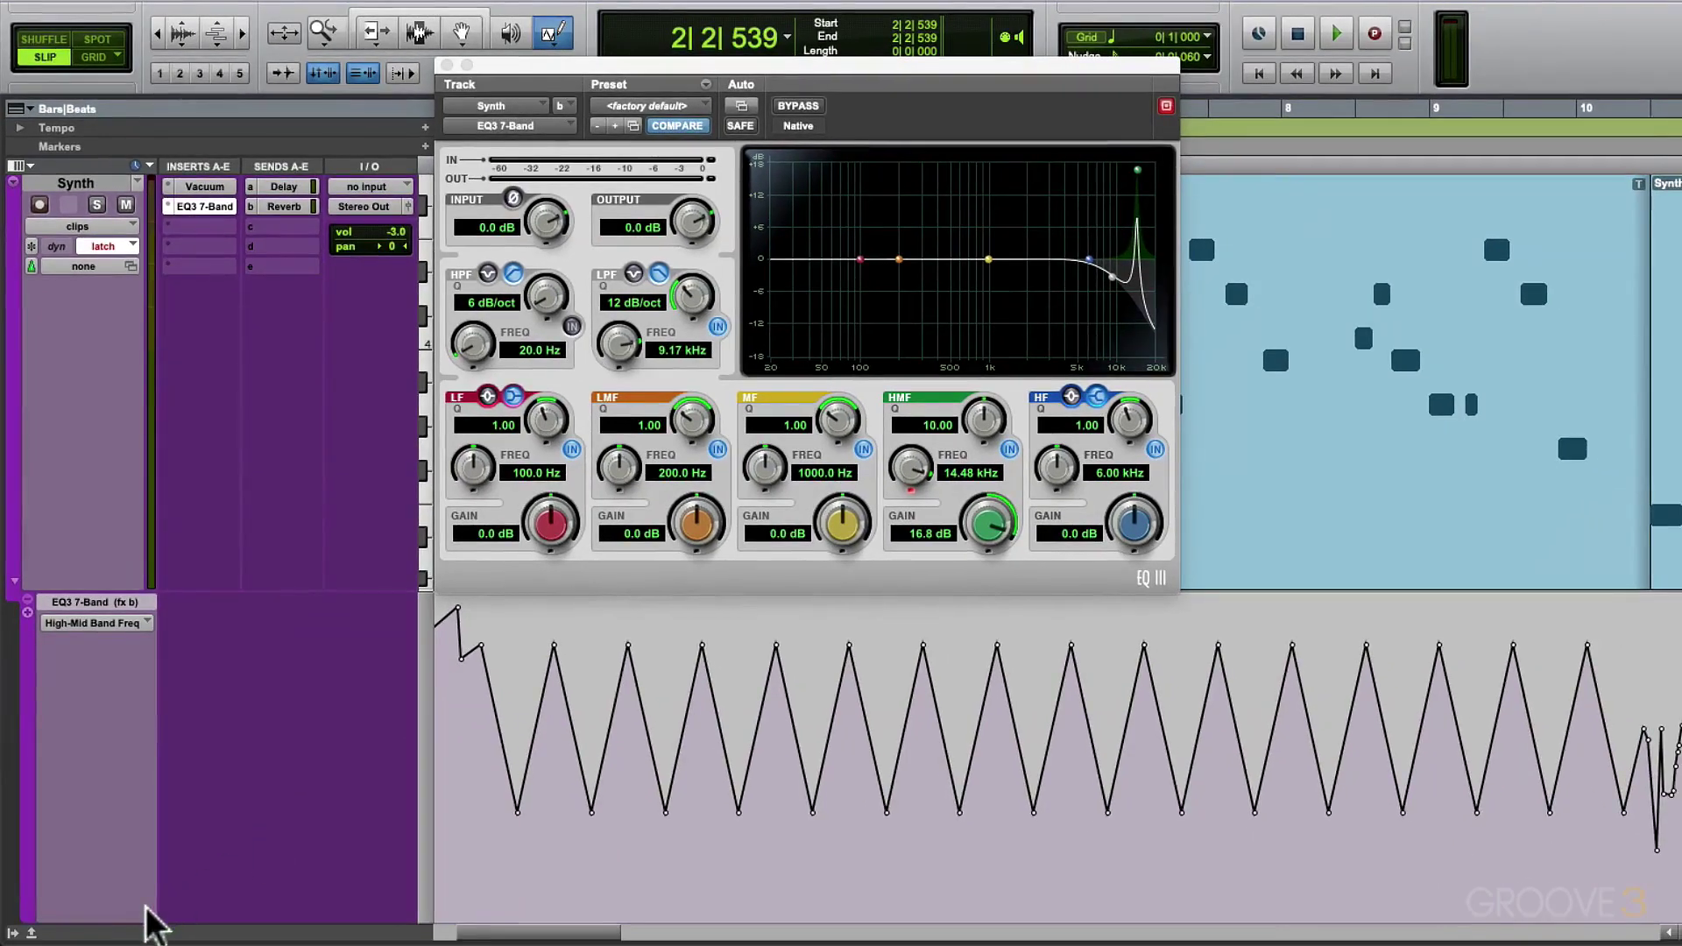
Shrink the EQ automation lane, add a second lane below it showing audio pan, and enlarge the lanes.
{"action": "left_click_drag", "start_coordinate": [148, 924], "coordinate": [144, 646]}
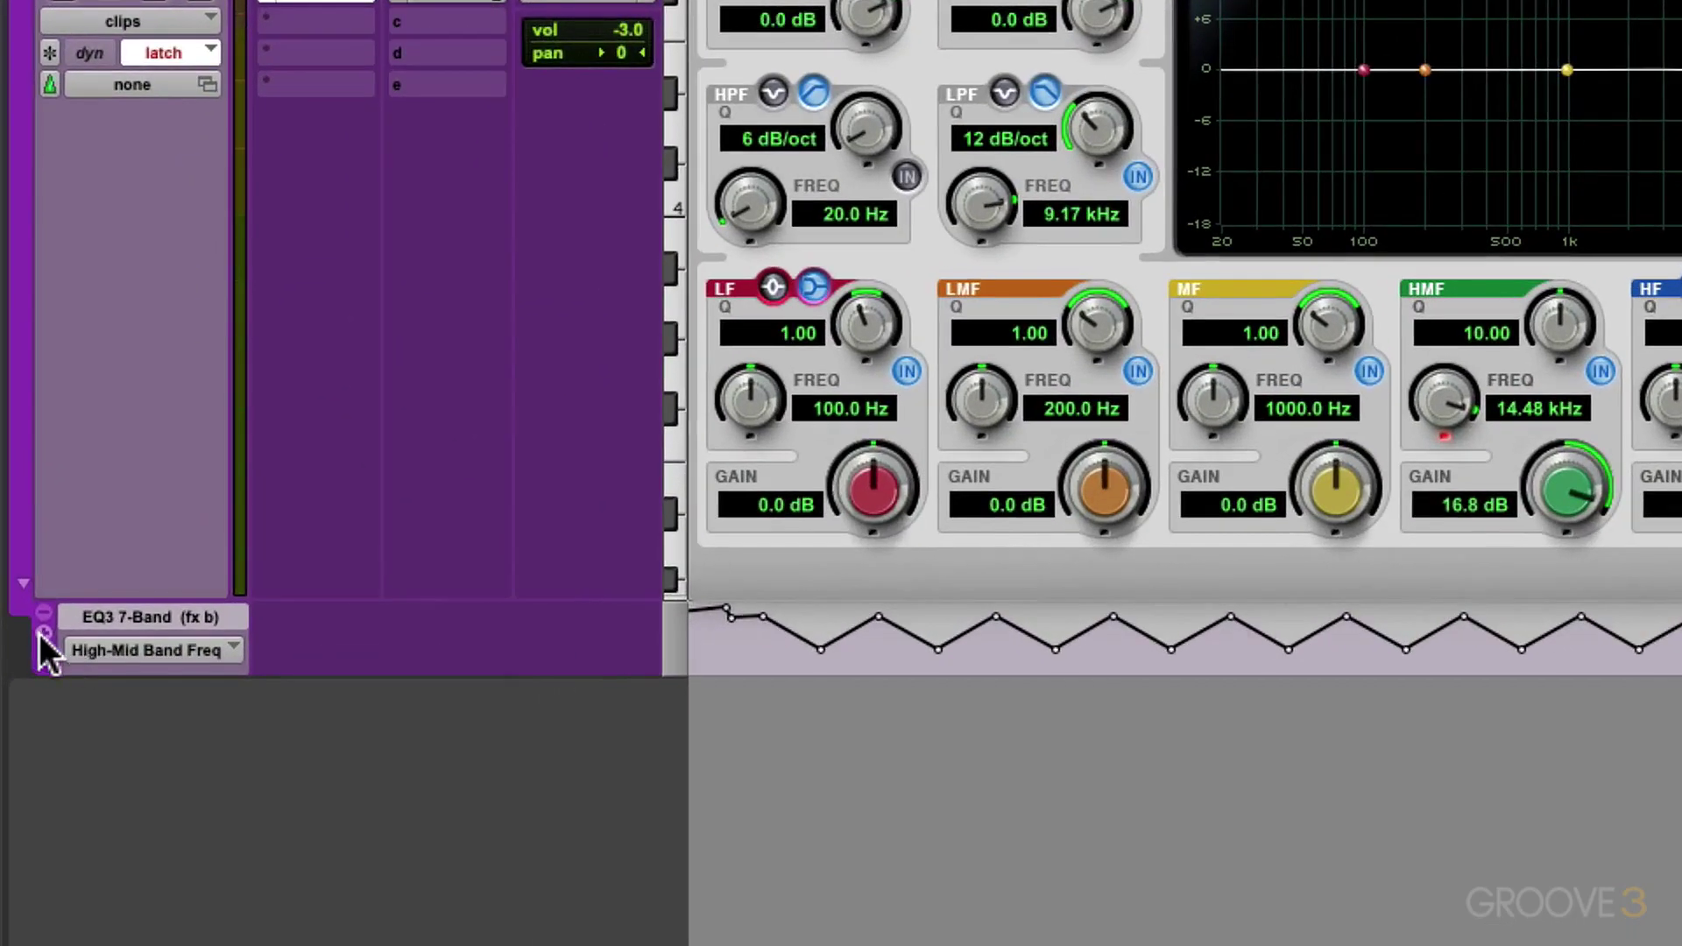
{"action": "left_click", "coordinate": [41, 634]}
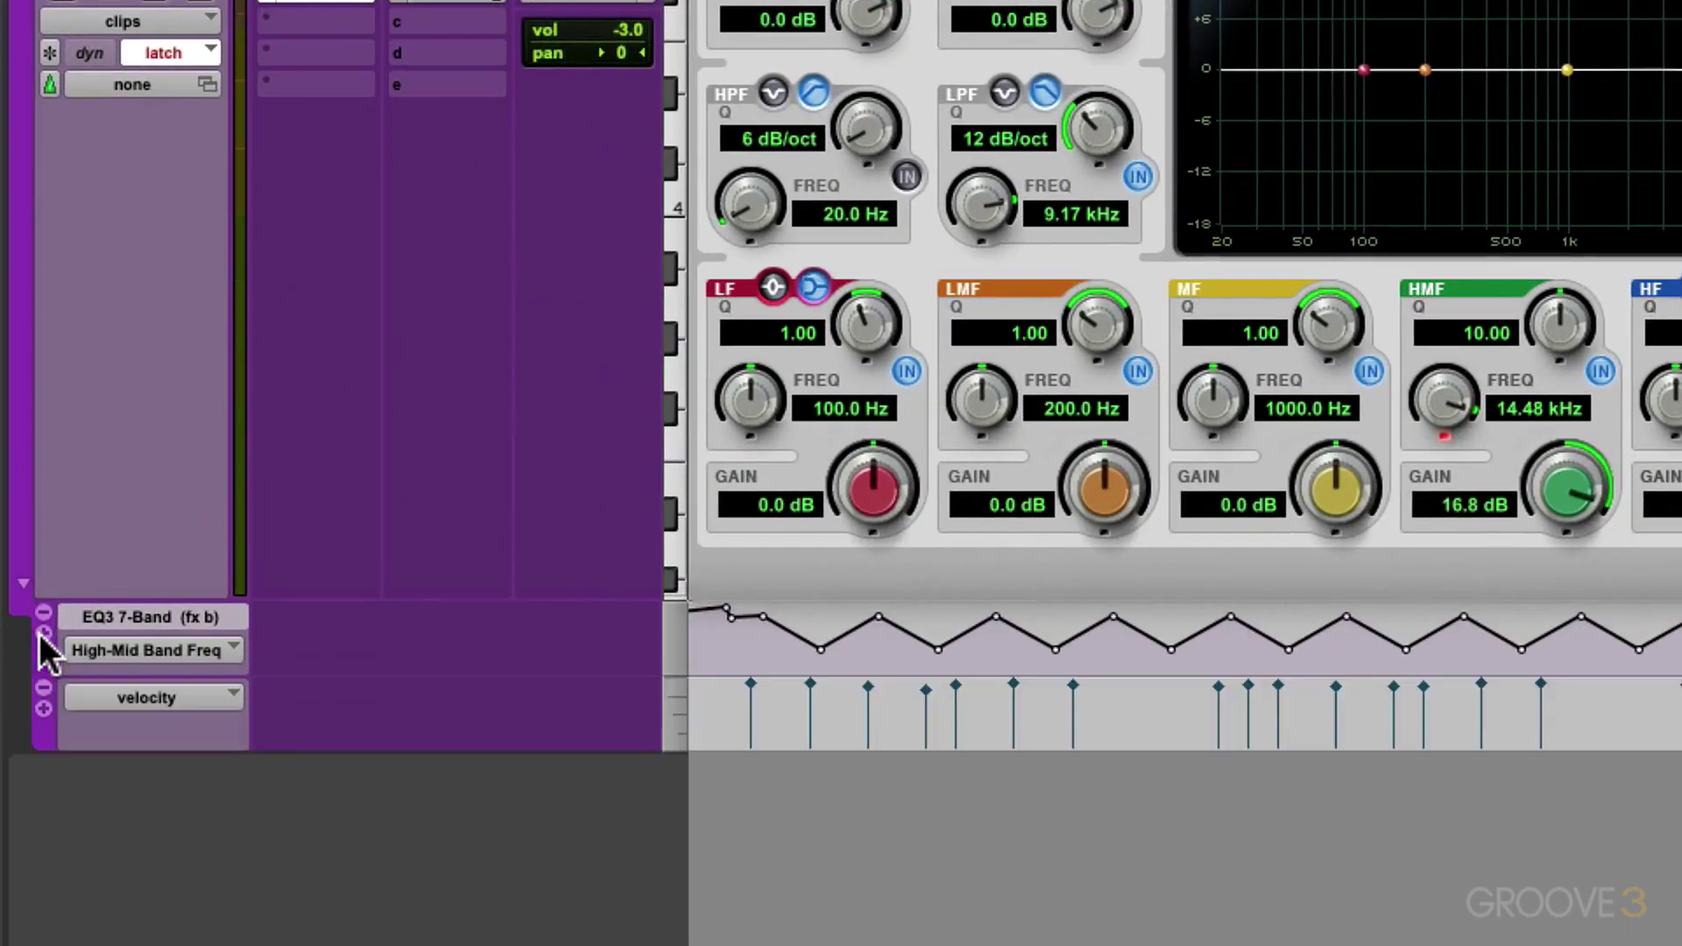
{"action": "left_click", "coordinate": [166, 701]}
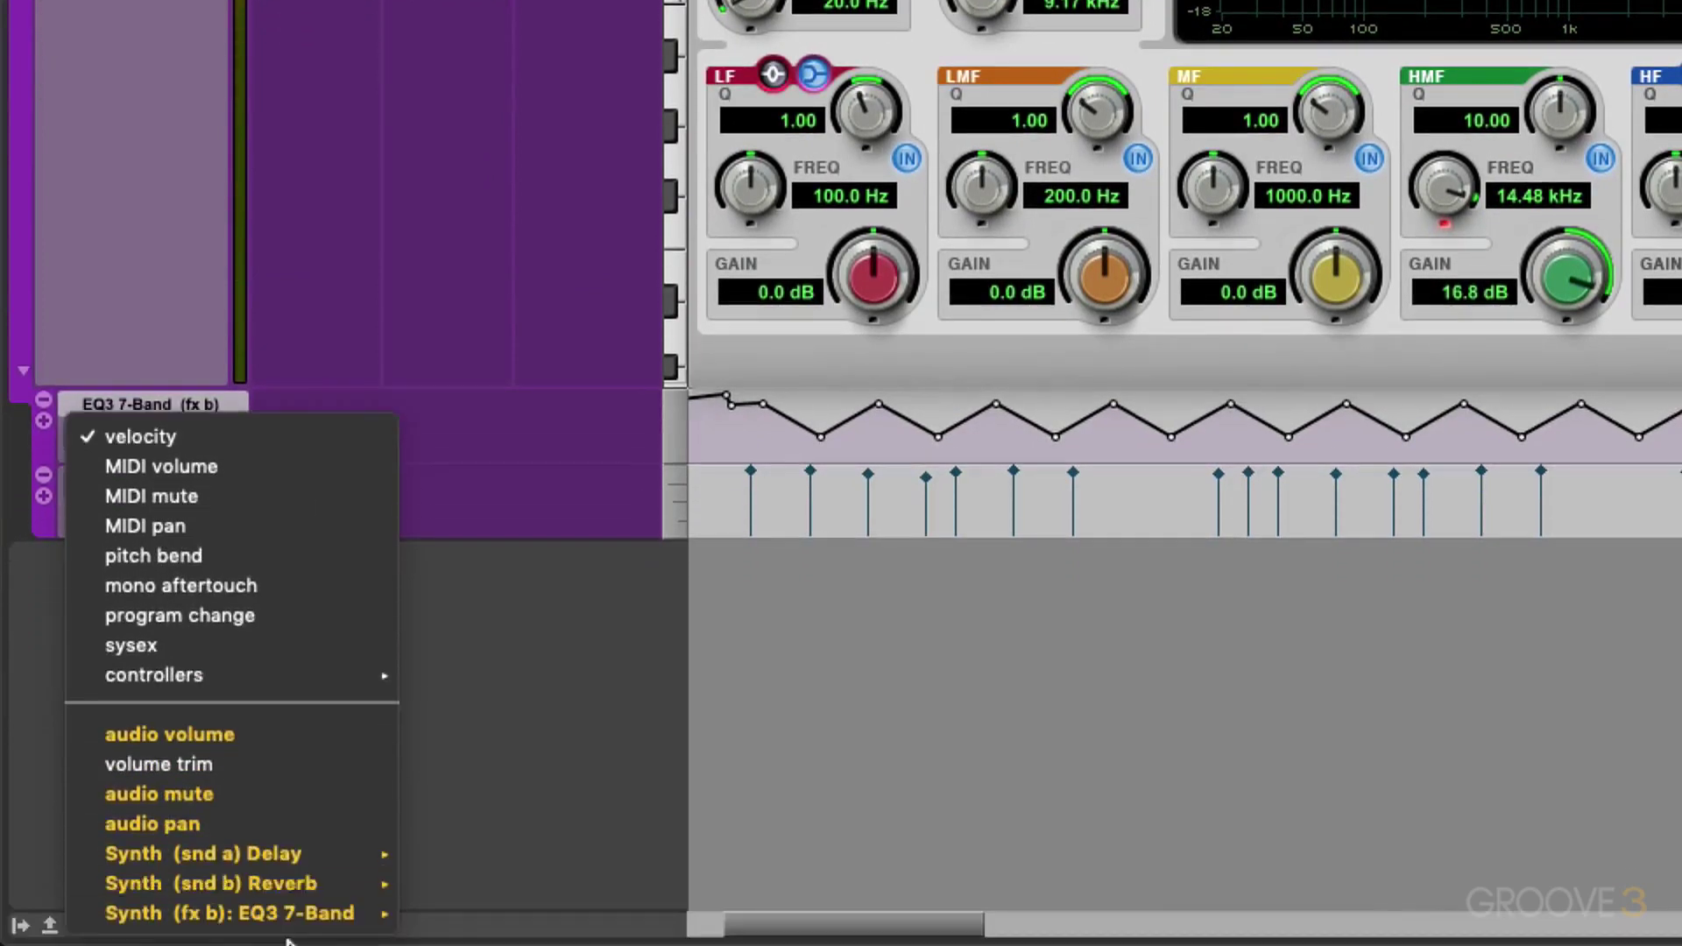
{"action": "left_click", "coordinate": [288, 826]}
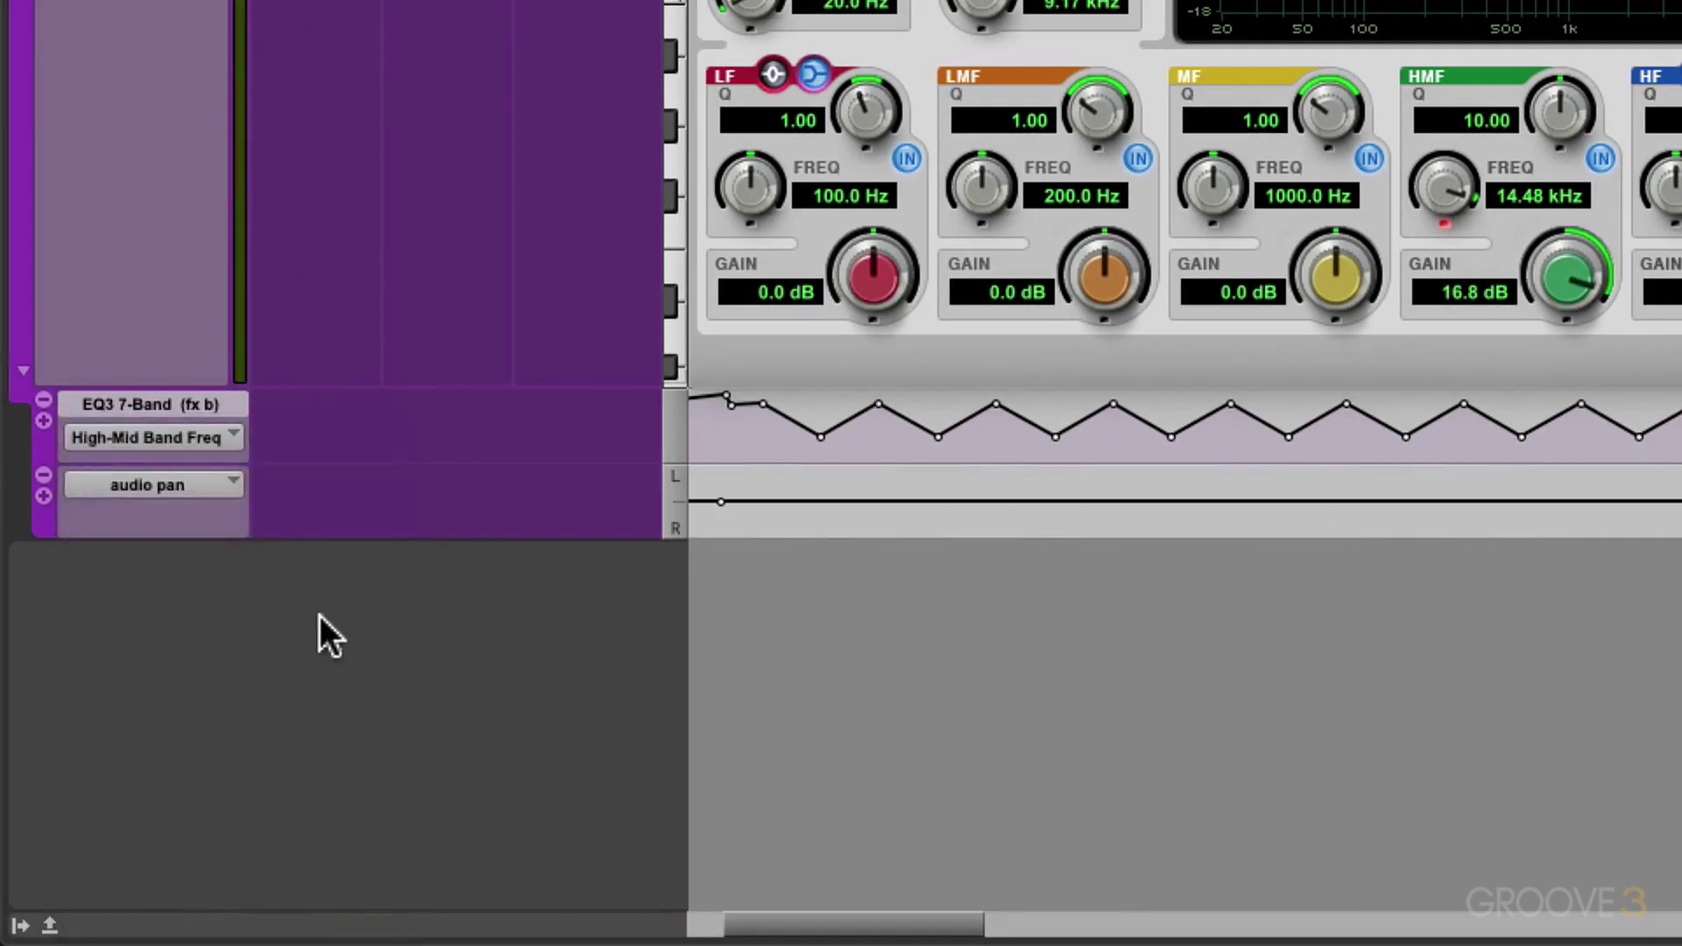
{"action": "left_click_drag", "start_coordinate": [245, 543], "coordinate": [255, 735]}
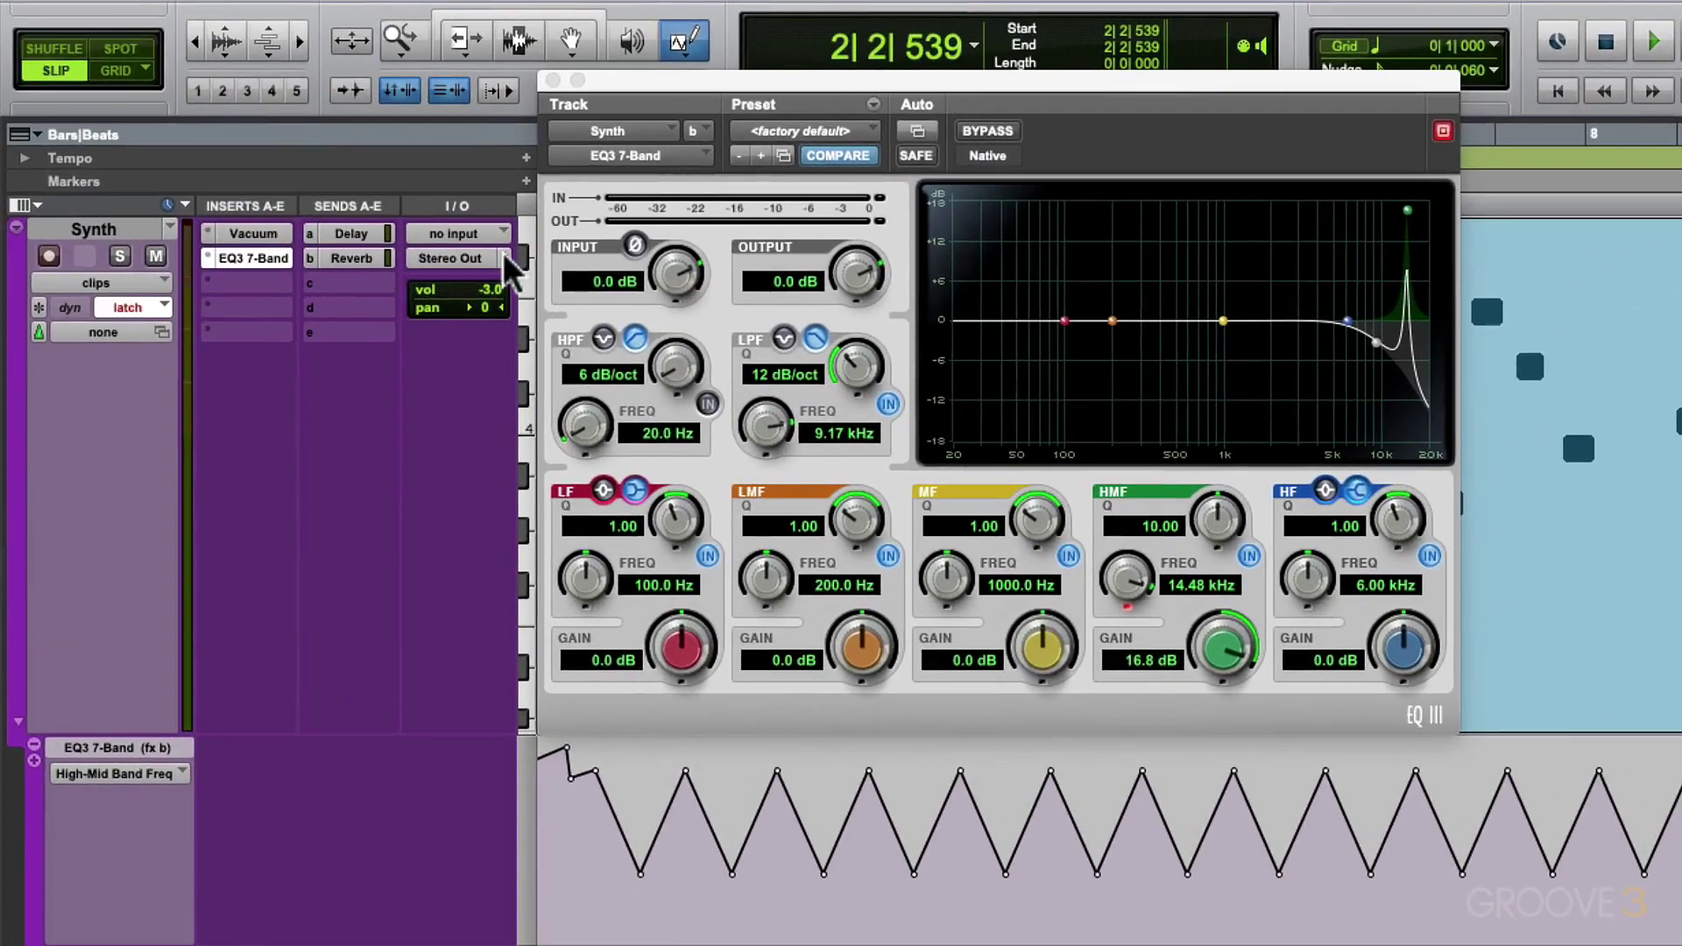
Open the Synth track's output window and set its automation mode to touch, trying write mode along the way.
{"action": "left_click", "coordinate": [417, 213]}
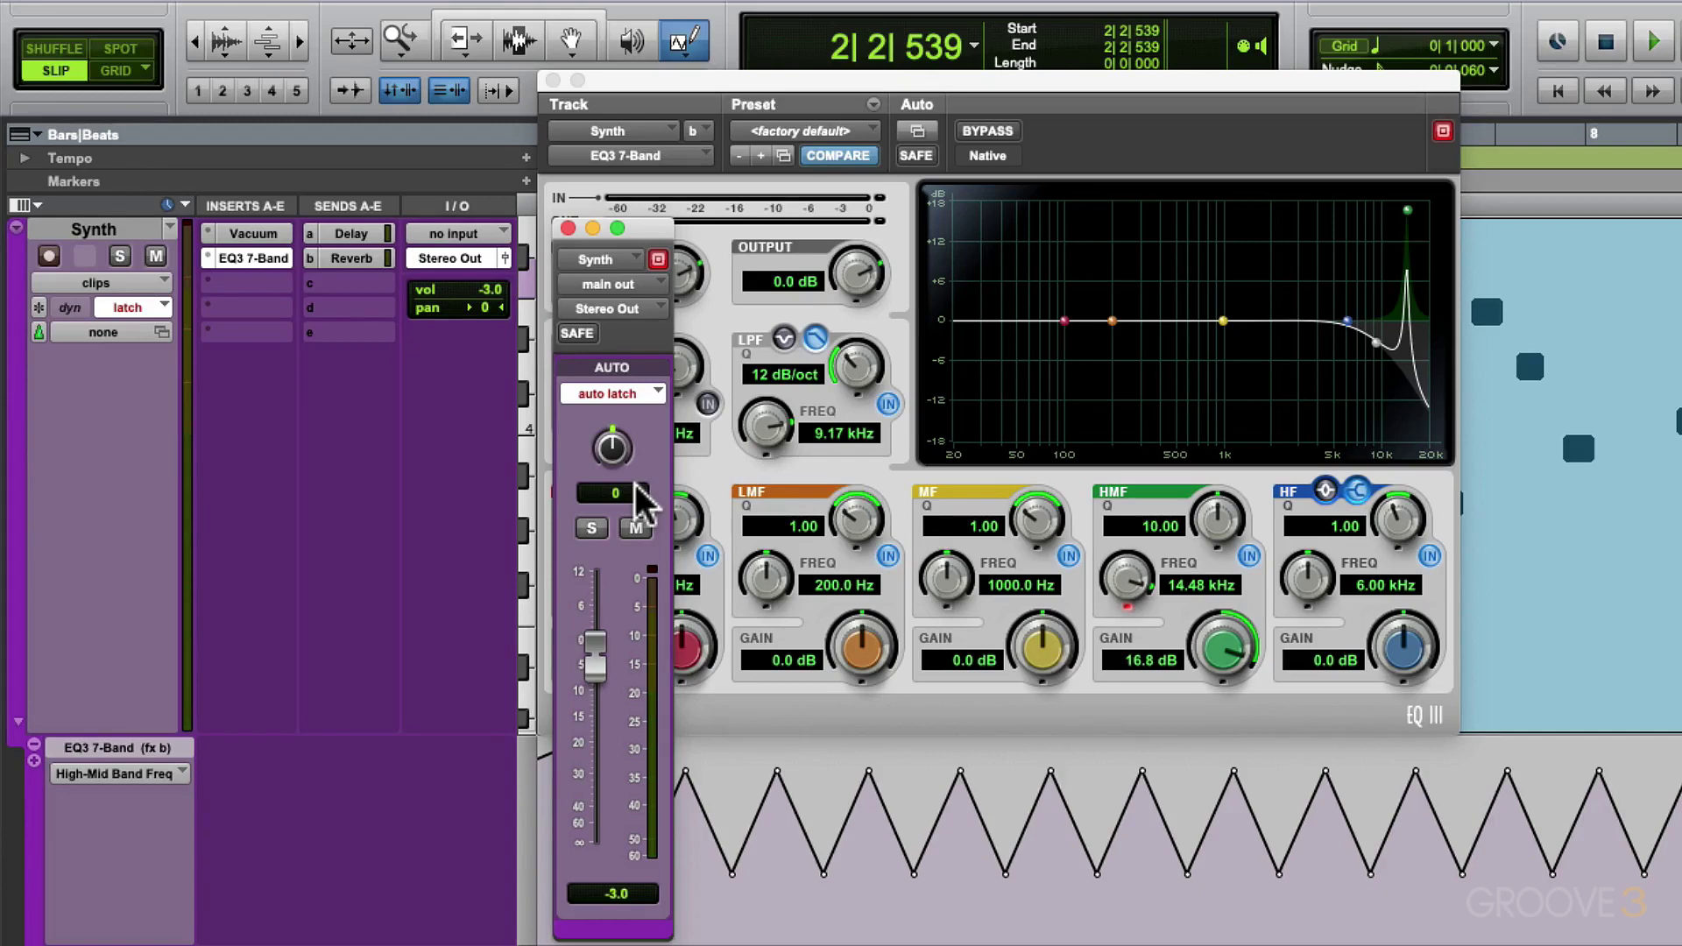
{"action": "left_click", "coordinate": [637, 401]}
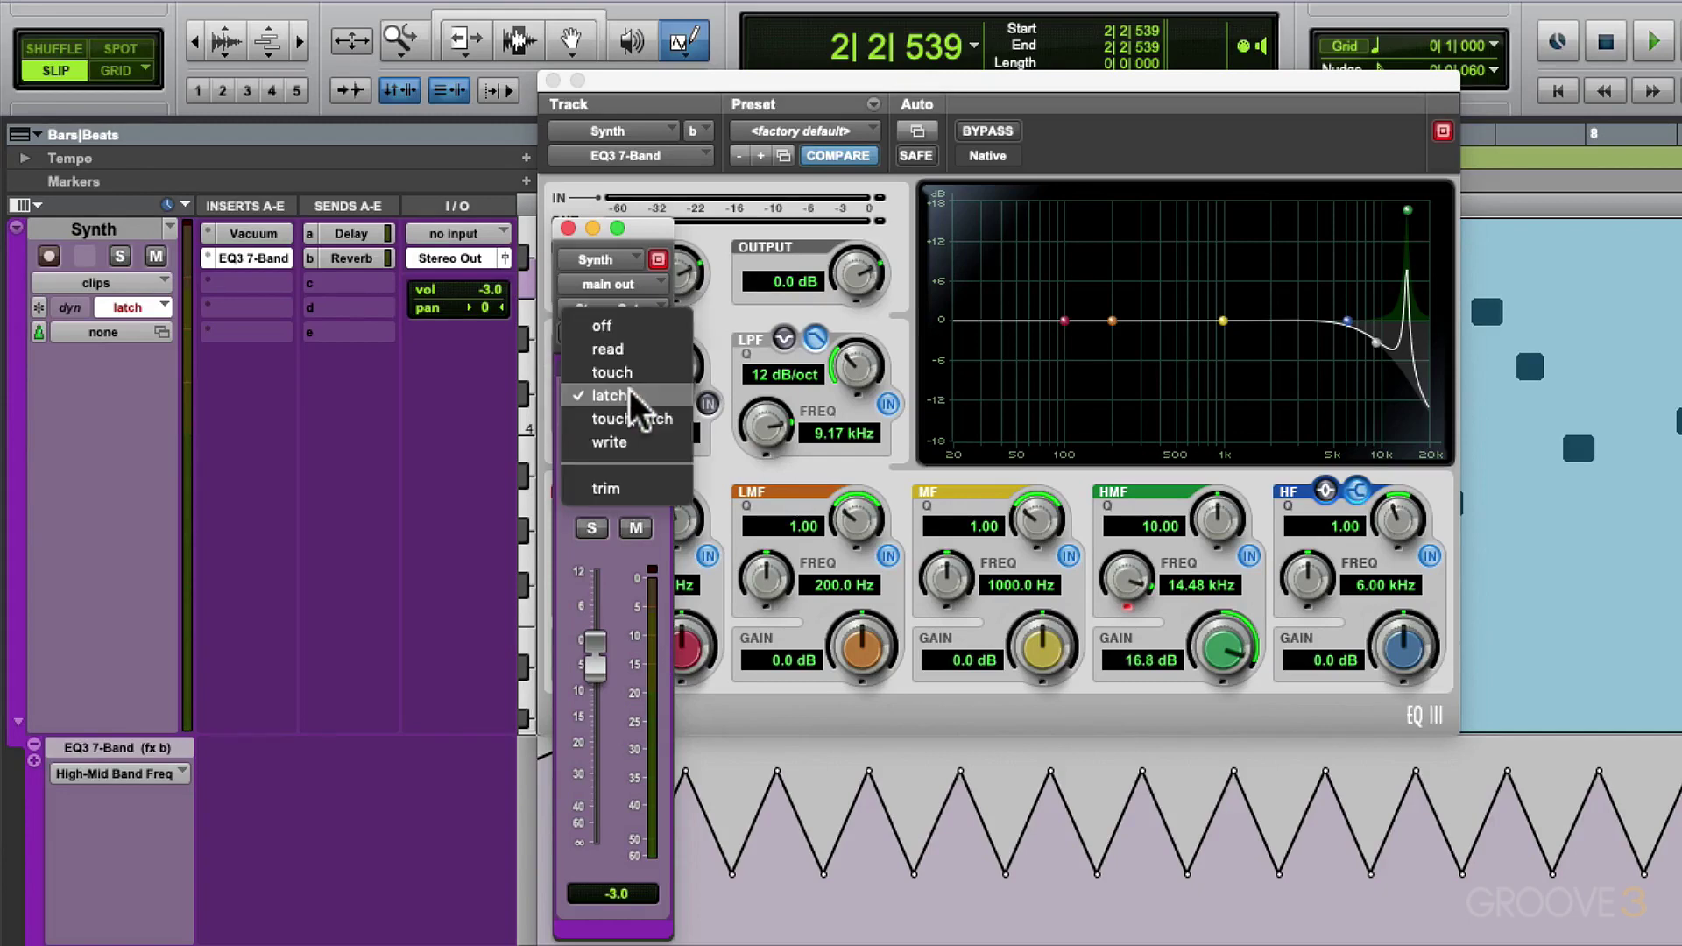
{"action": "left_click", "coordinate": [613, 373]}
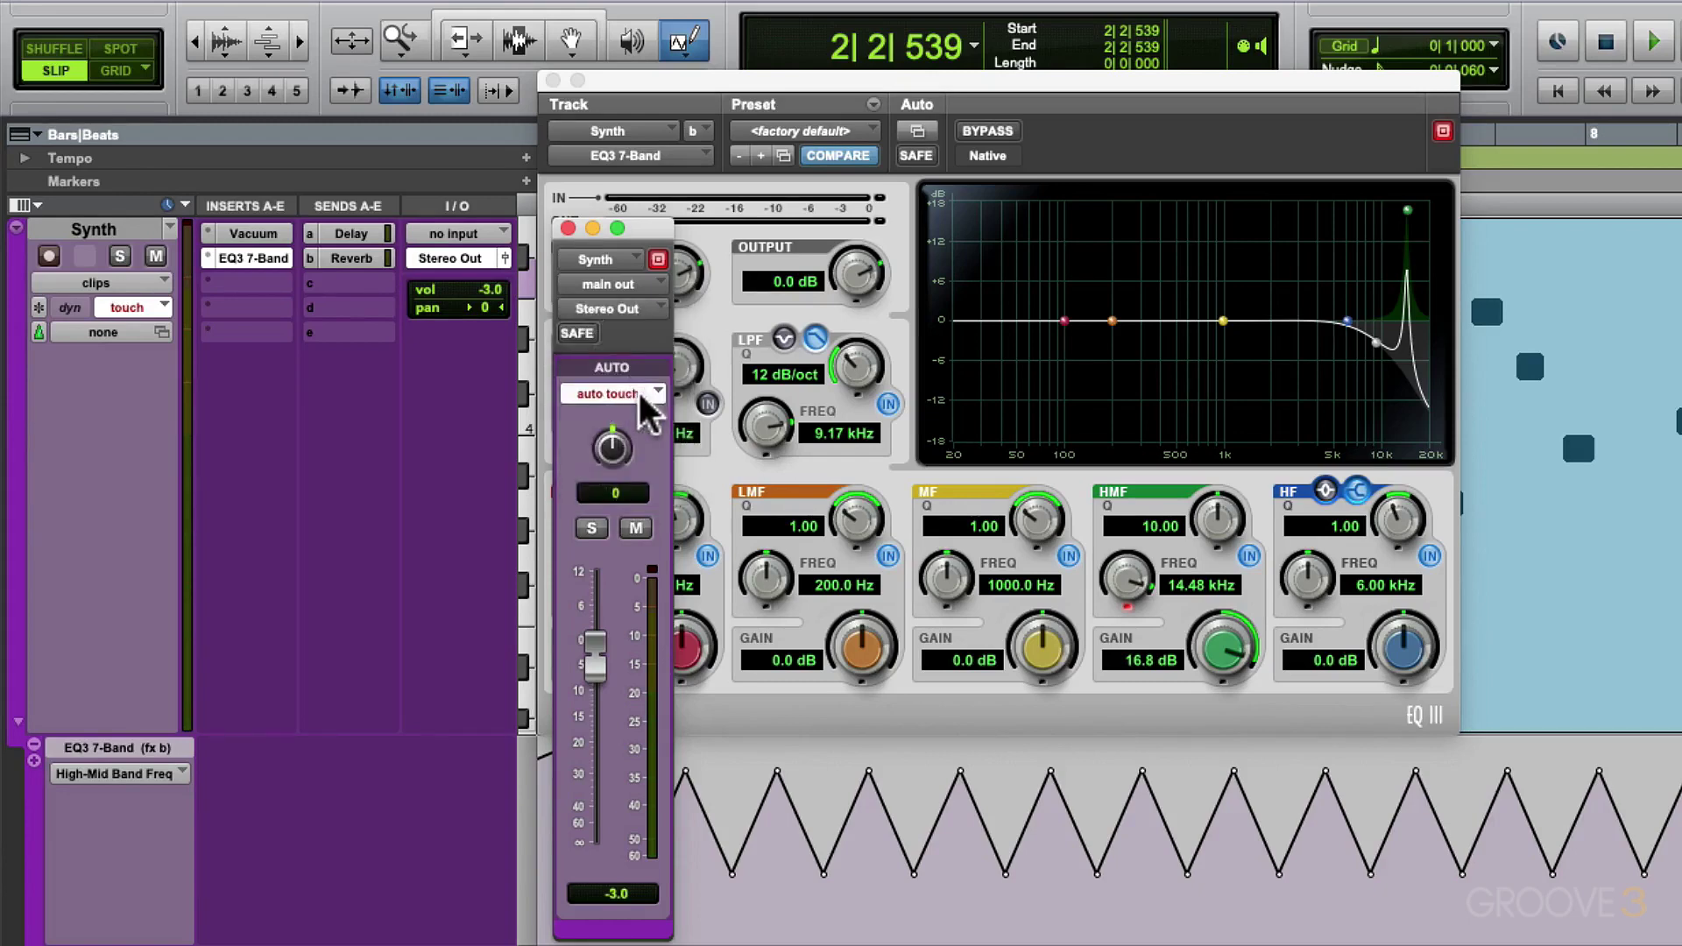
{"action": "left_click", "coordinate": [640, 396]}
{"action": "left_click", "coordinate": [640, 458]}
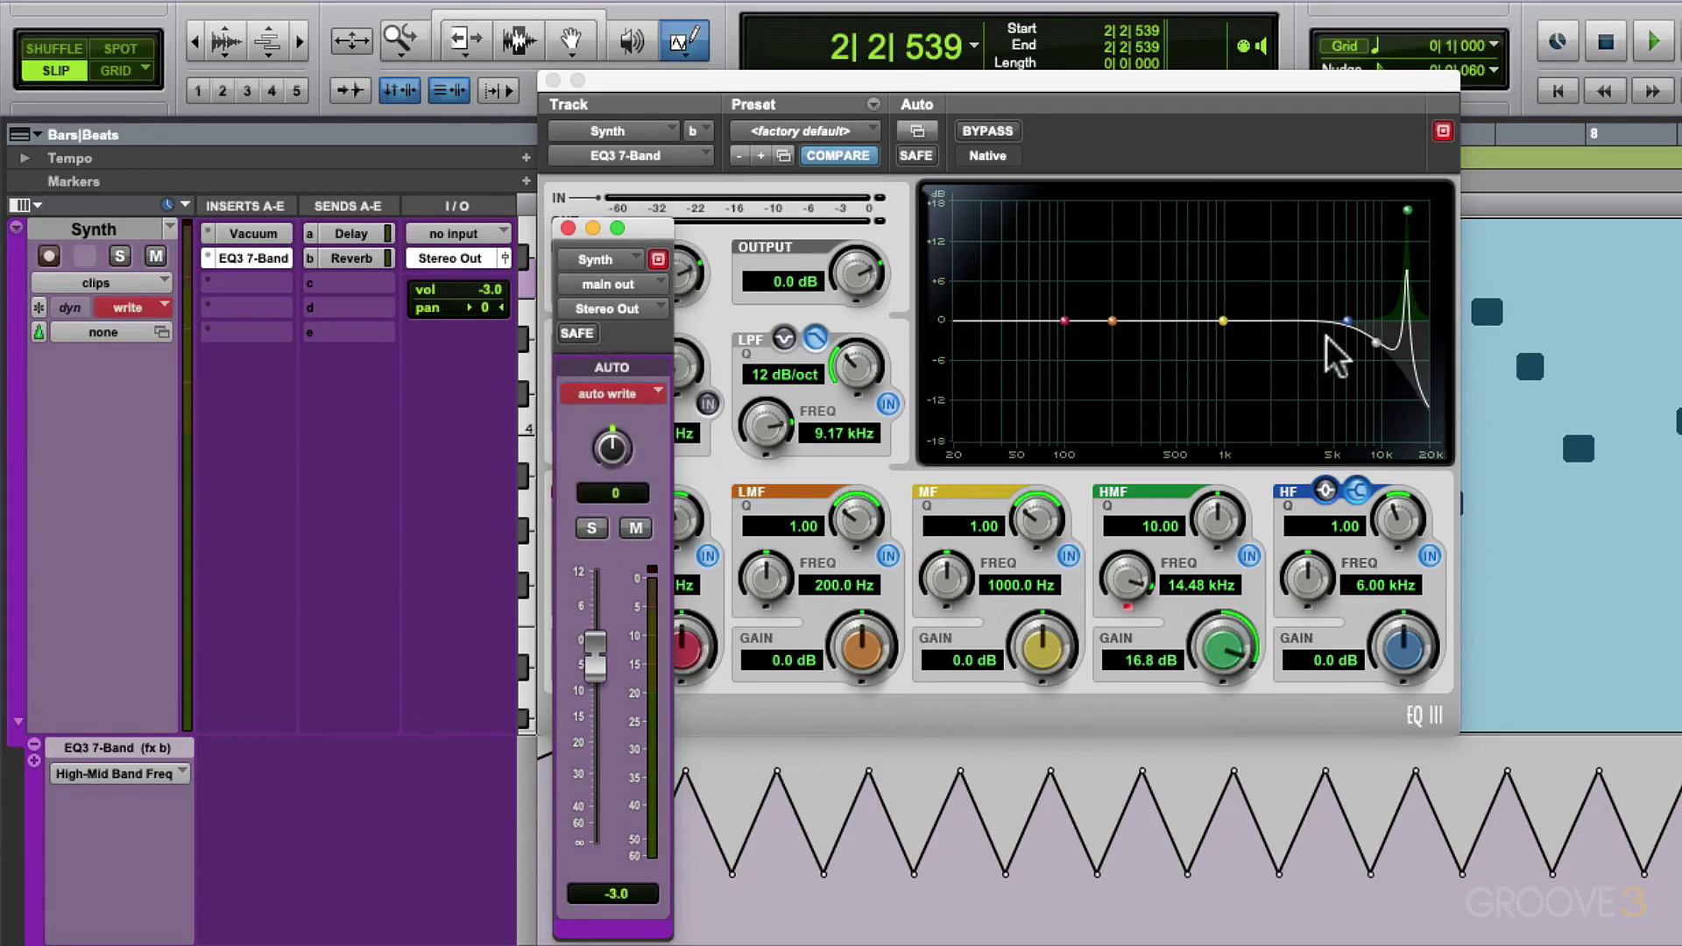
{"action": "left_click", "coordinate": [653, 399]}
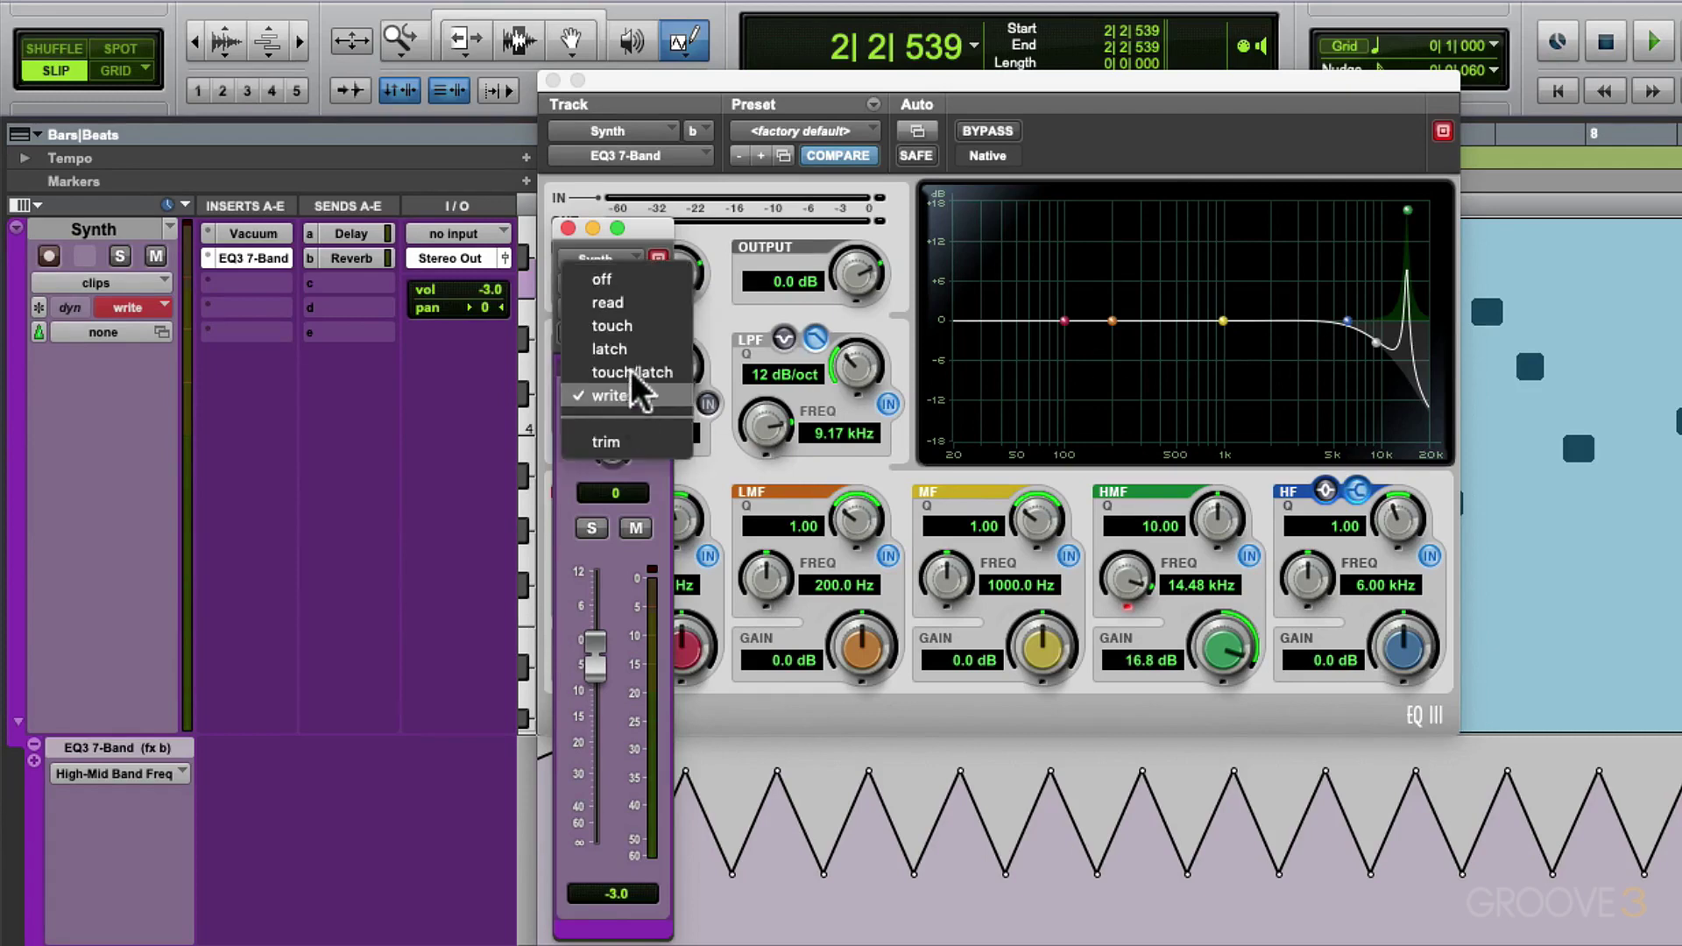
{"action": "left_click", "coordinate": [632, 325]}
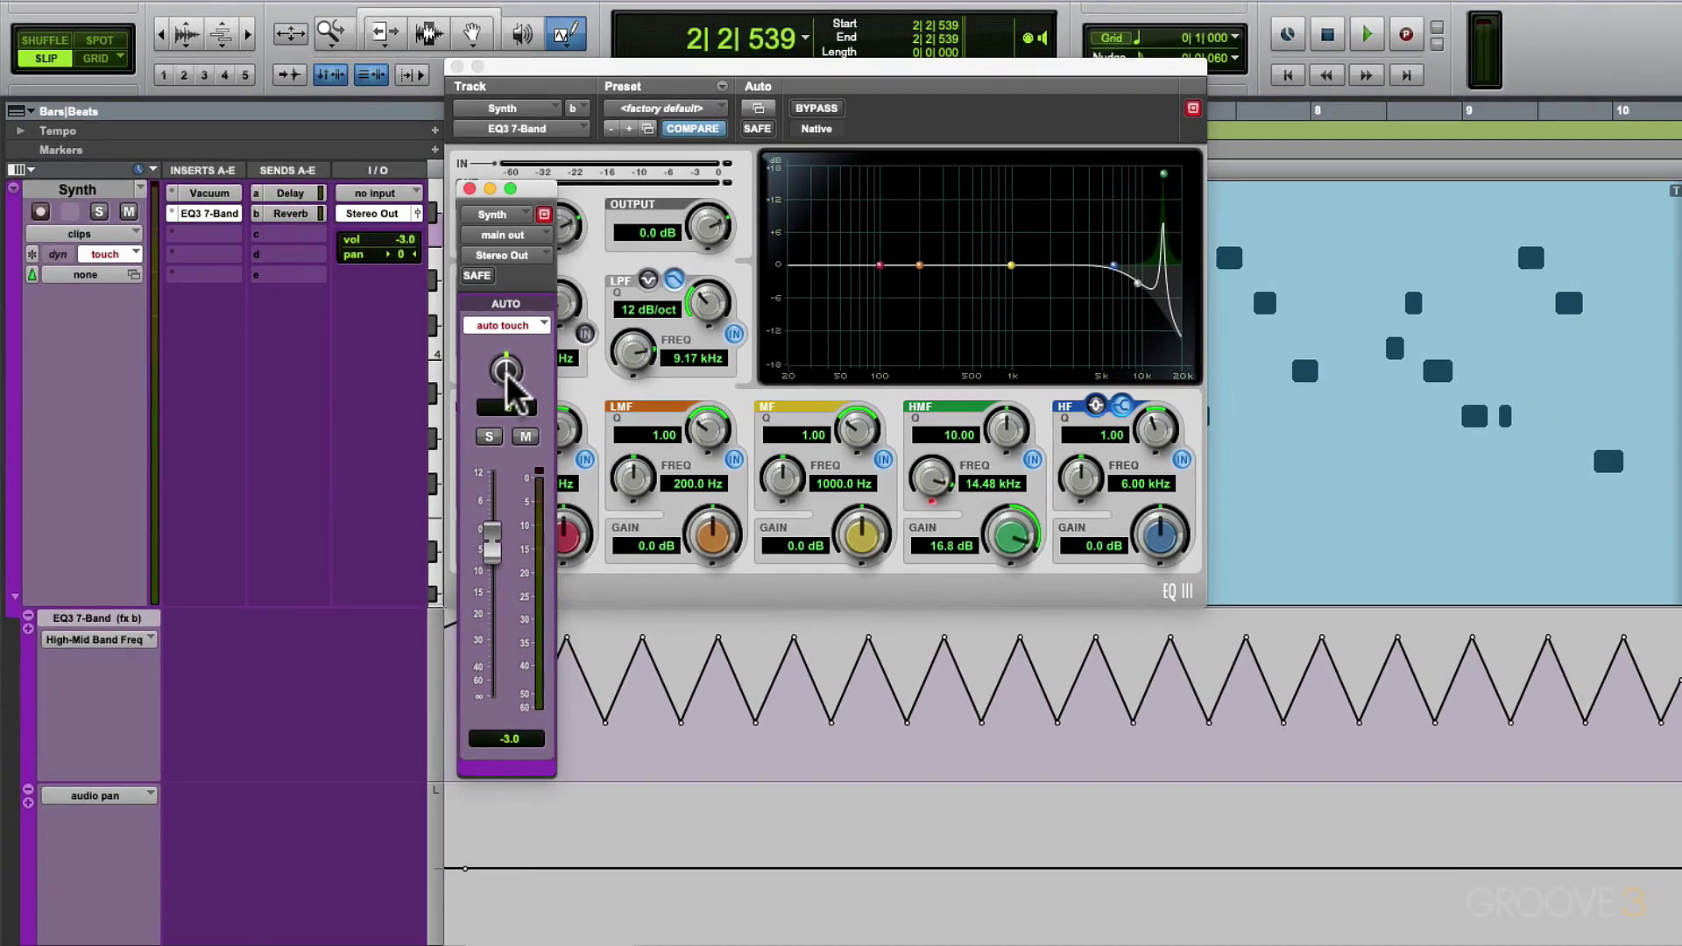
Record audio pan automation on the Synth track by sweeping its pan knob back and forth during playback, and play back the result.
{"action": "key", "text": "space"}
{"action": "left_click_drag", "start_coordinate": [613, 456], "coordinate": [614, 396]}
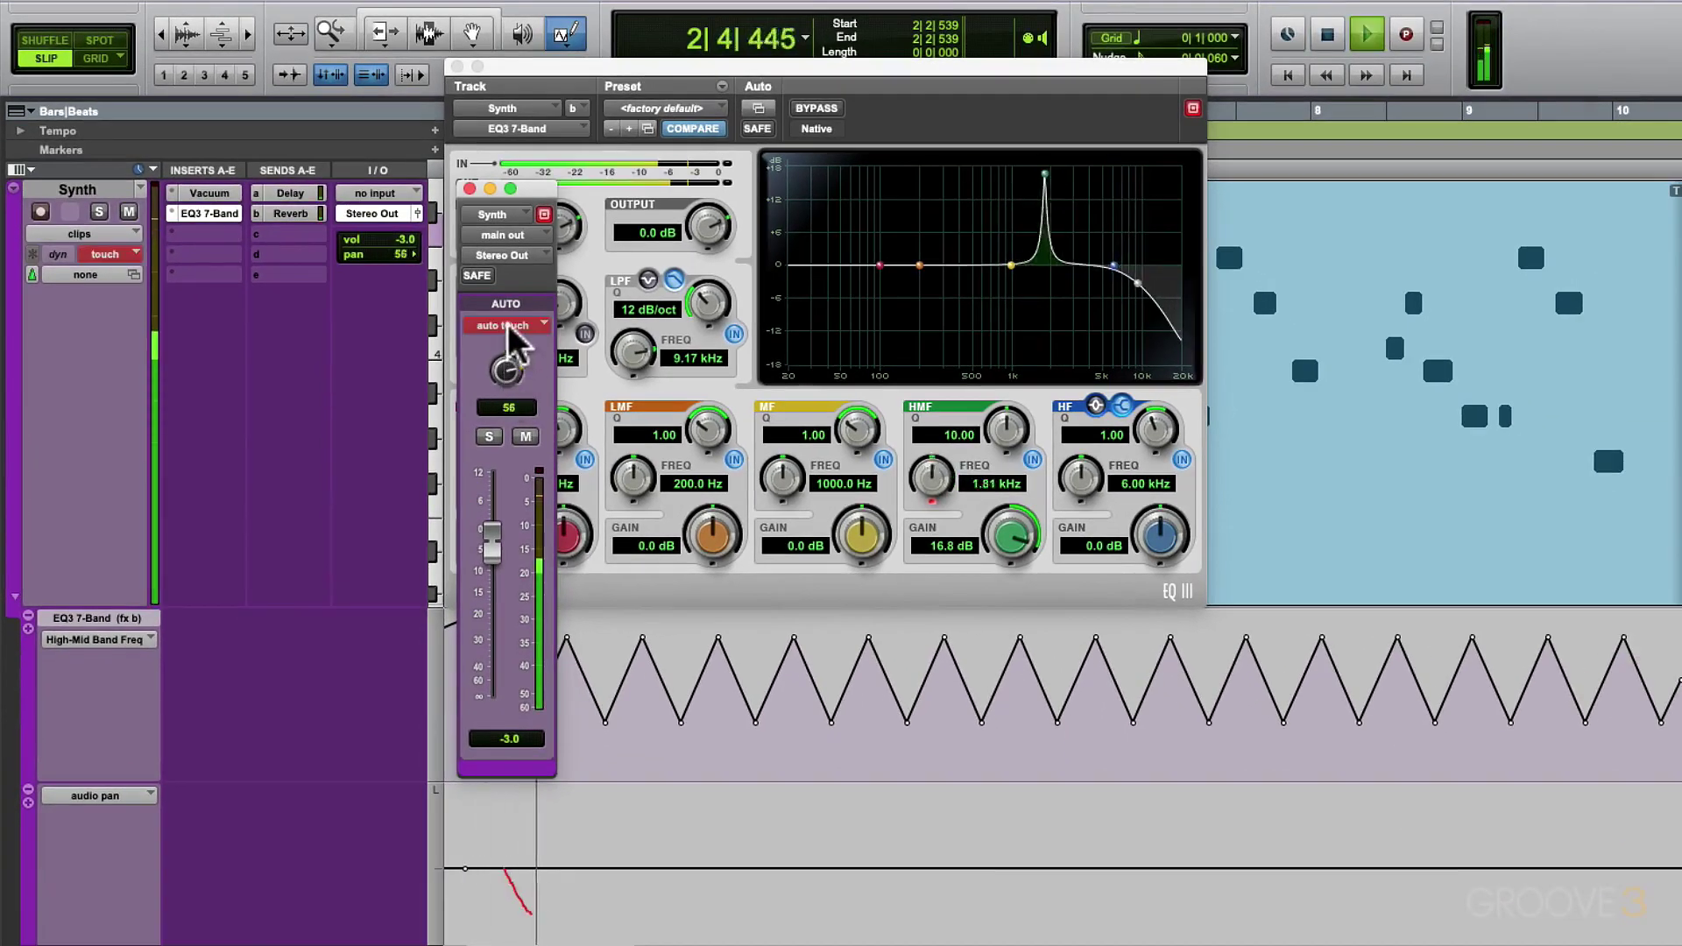
{"action": "mouse_move", "coordinate": [510, 326]}
{"action": "left_mouse_down"}
{"action": "mouse_move", "coordinate": [503, 439]}
{"action": "mouse_move", "coordinate": [491, 320]}
{"action": "mouse_move", "coordinate": [488, 421]}
{"action": "mouse_move", "coordinate": [488, 331]}
{"action": "mouse_move", "coordinate": [485, 402]}
{"action": "mouse_move", "coordinate": [489, 352]}
{"action": "mouse_move", "coordinate": [464, 392]}
{"action": "mouse_move", "coordinate": [498, 321]}
{"action": "mouse_move", "coordinate": [486, 423]}
{"action": "mouse_move", "coordinate": [477, 310]}
{"action": "mouse_move", "coordinate": [474, 370]}
{"action": "mouse_move", "coordinate": [481, 330]}
{"action": "left_mouse_up"}
{"action": "key", "text": "space"}
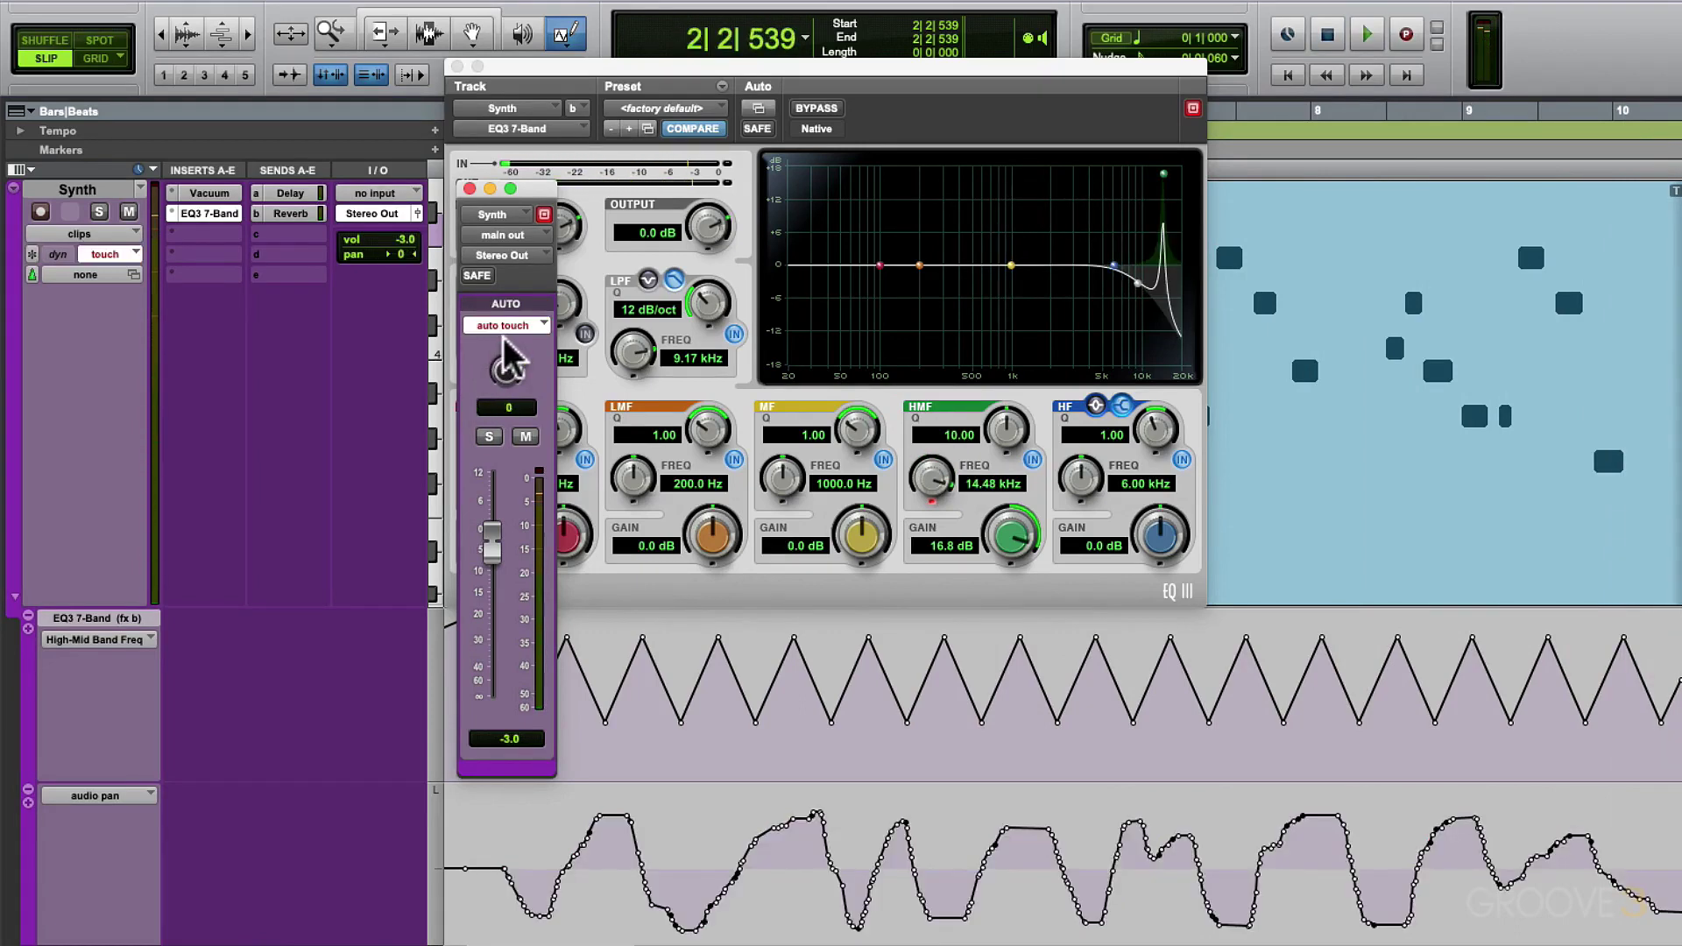
{"action": "key", "text": "space"}
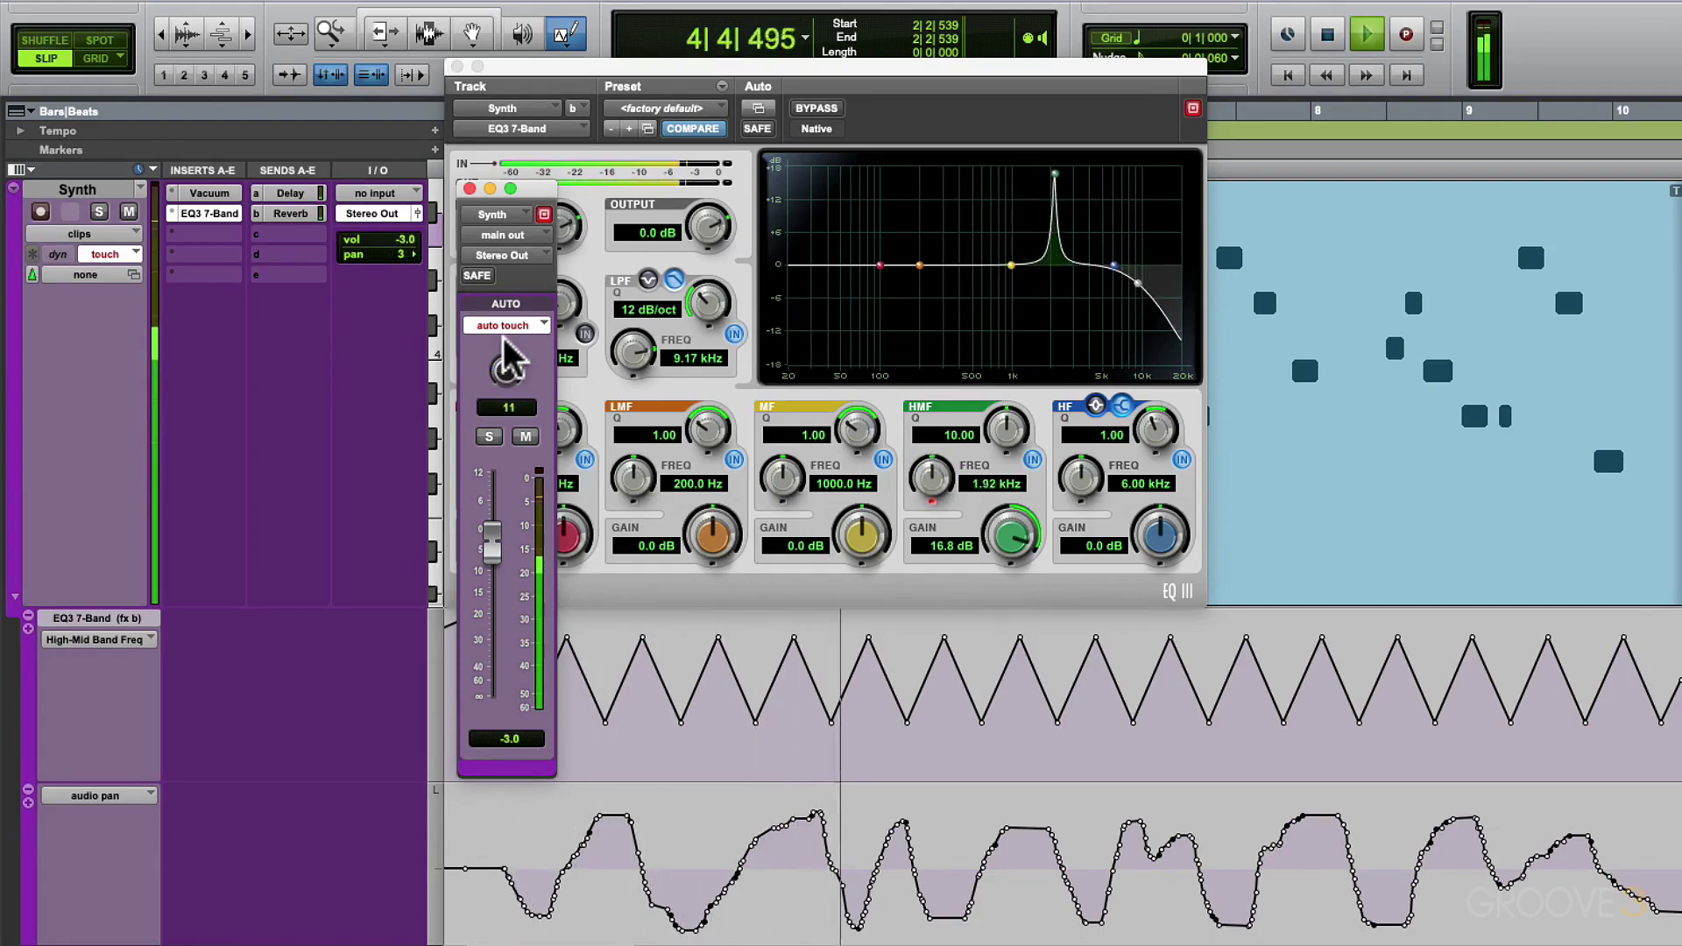
{"action": "key", "text": "space"}
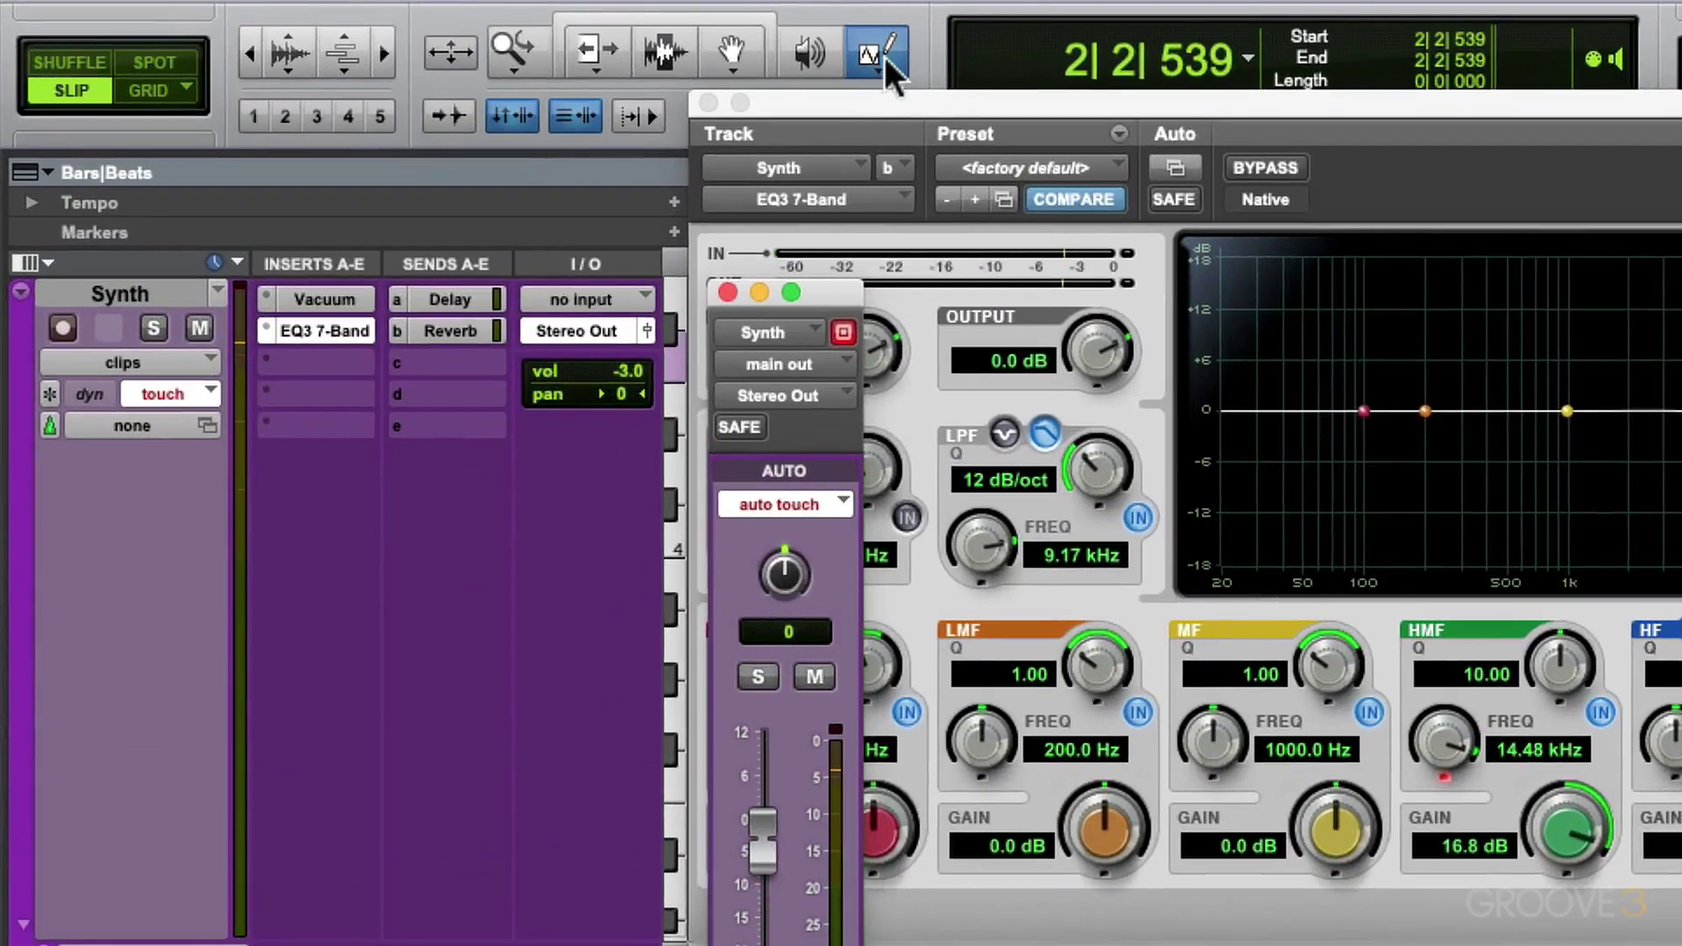
Redraw the start of the Synth track's audio pan automation as a smooth wave with the Free Hand pencil and play it back.
{"action": "left_click", "coordinate": [565, 35]}
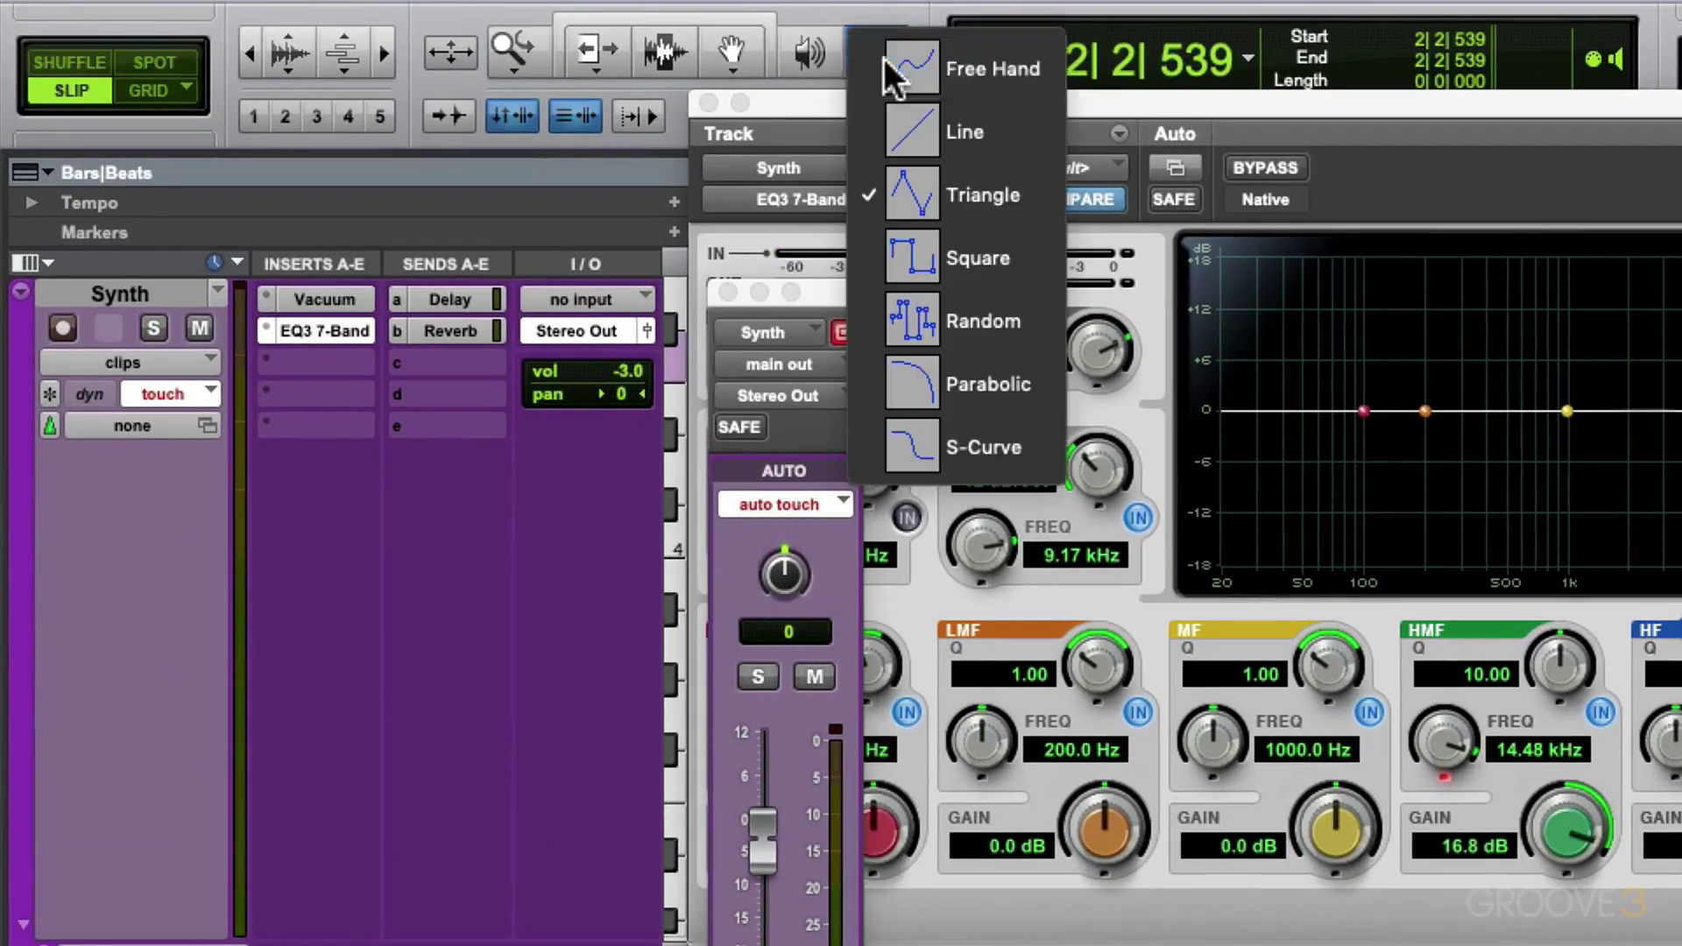
{"action": "left_click", "coordinate": [927, 71]}
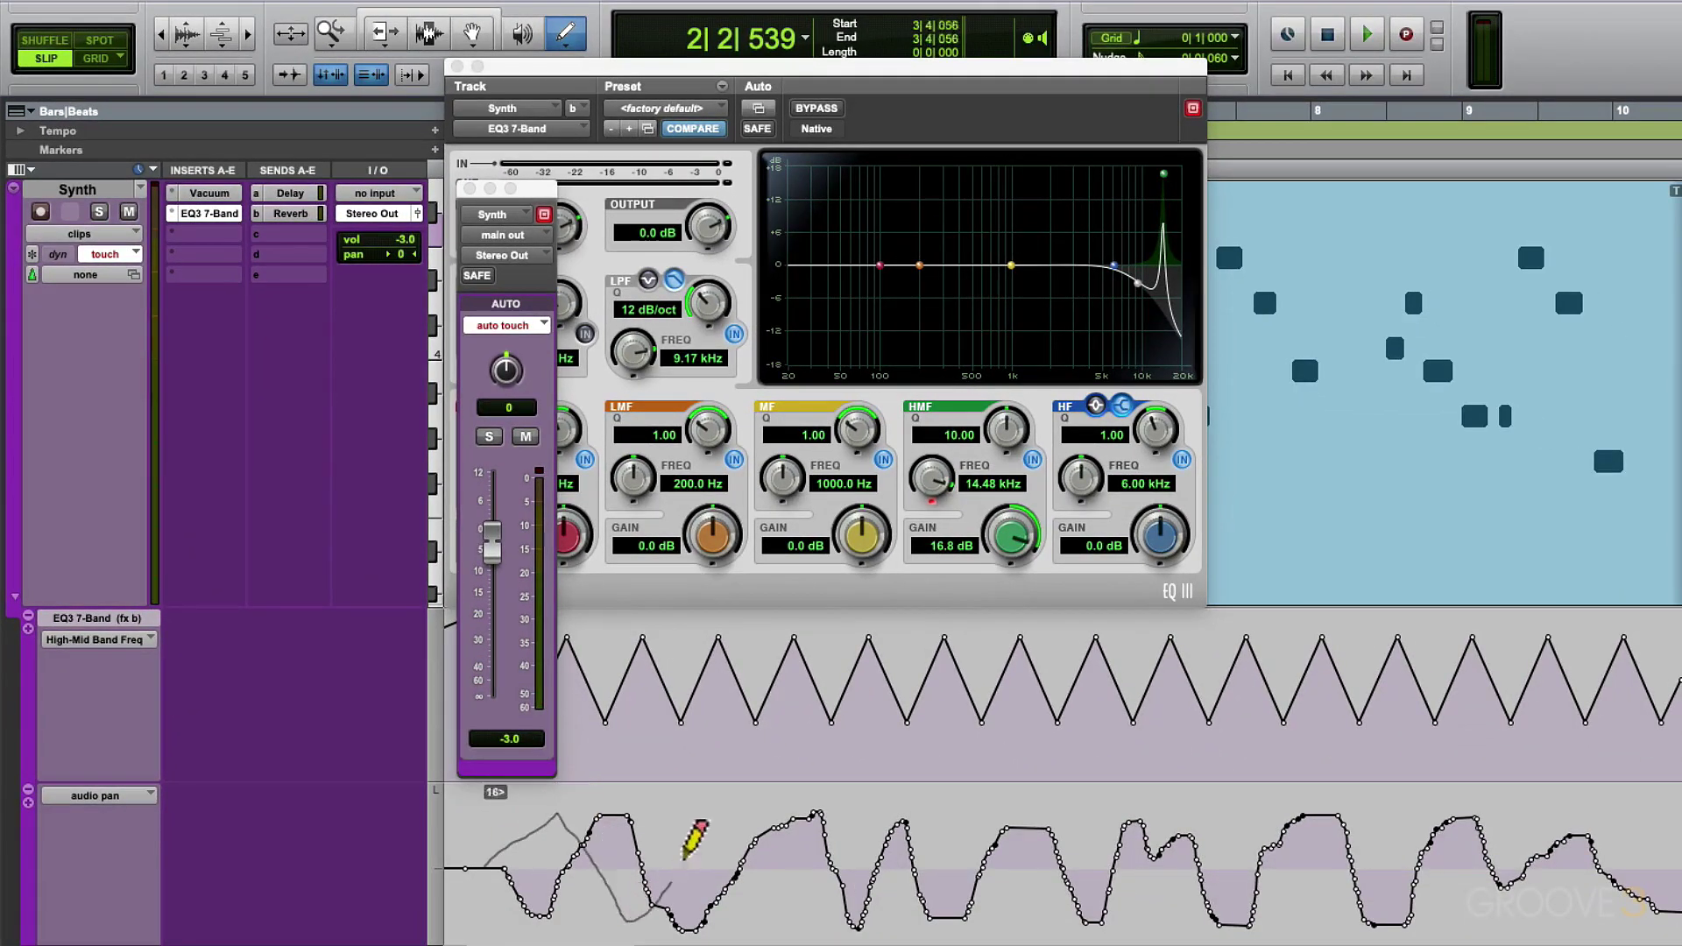
{"action": "left_click_drag", "start_coordinate": [877, 805], "coordinate": [879, 804]}
{"action": "key", "text": "space"}
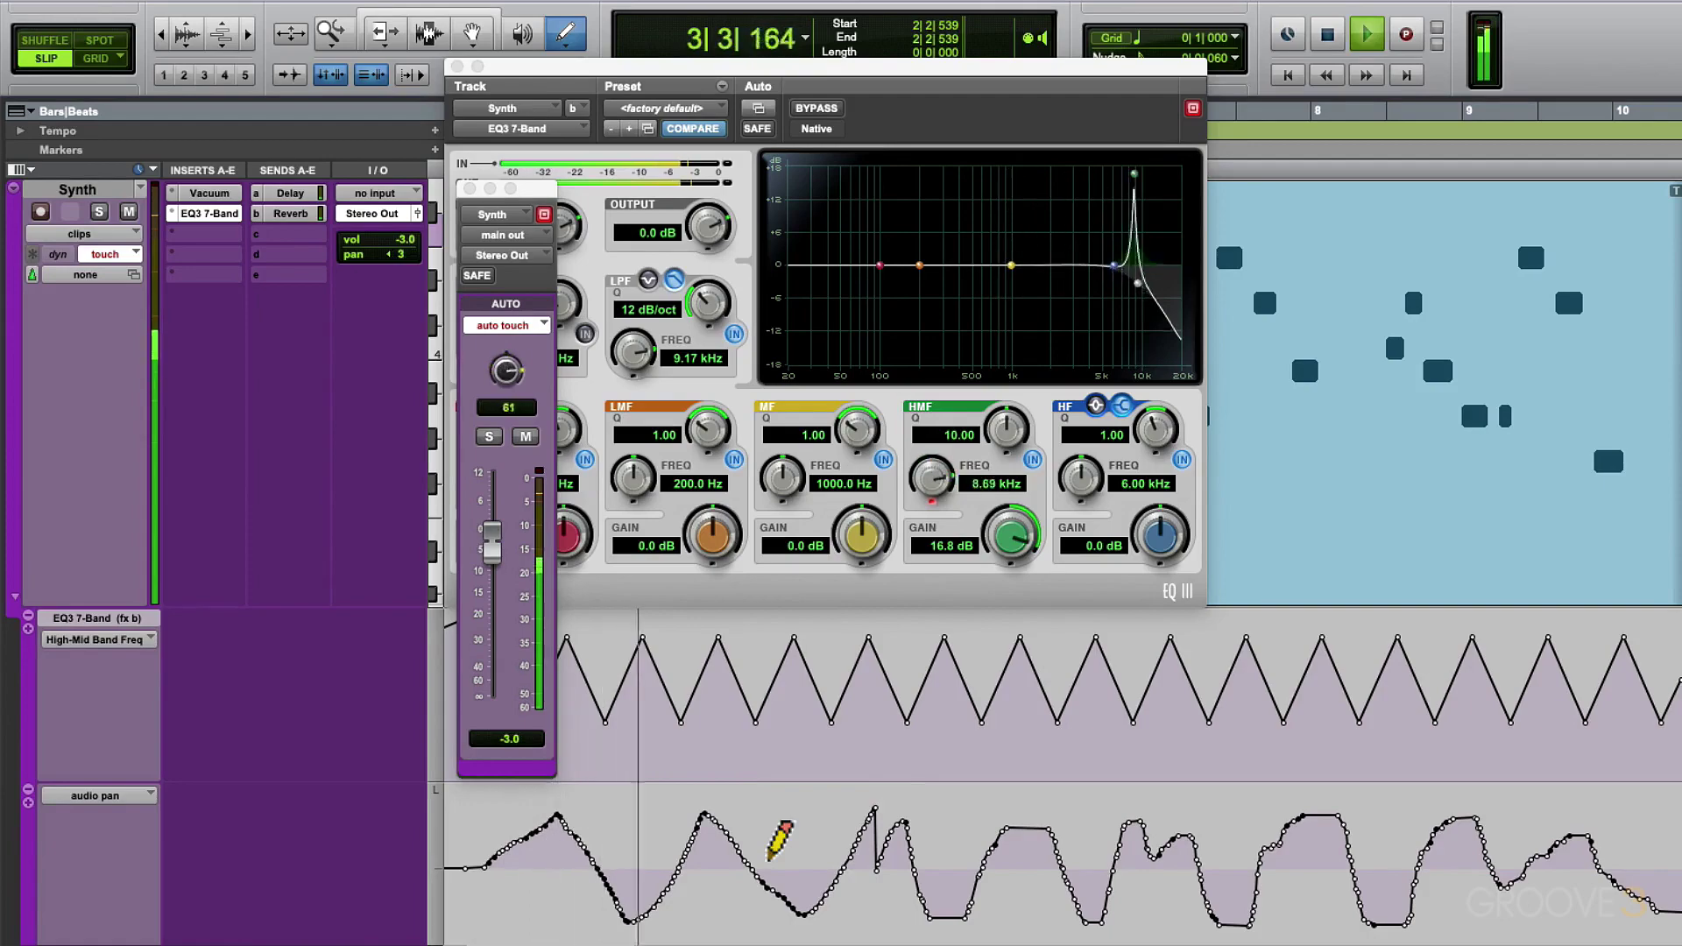
{"action": "key", "text": "space"}
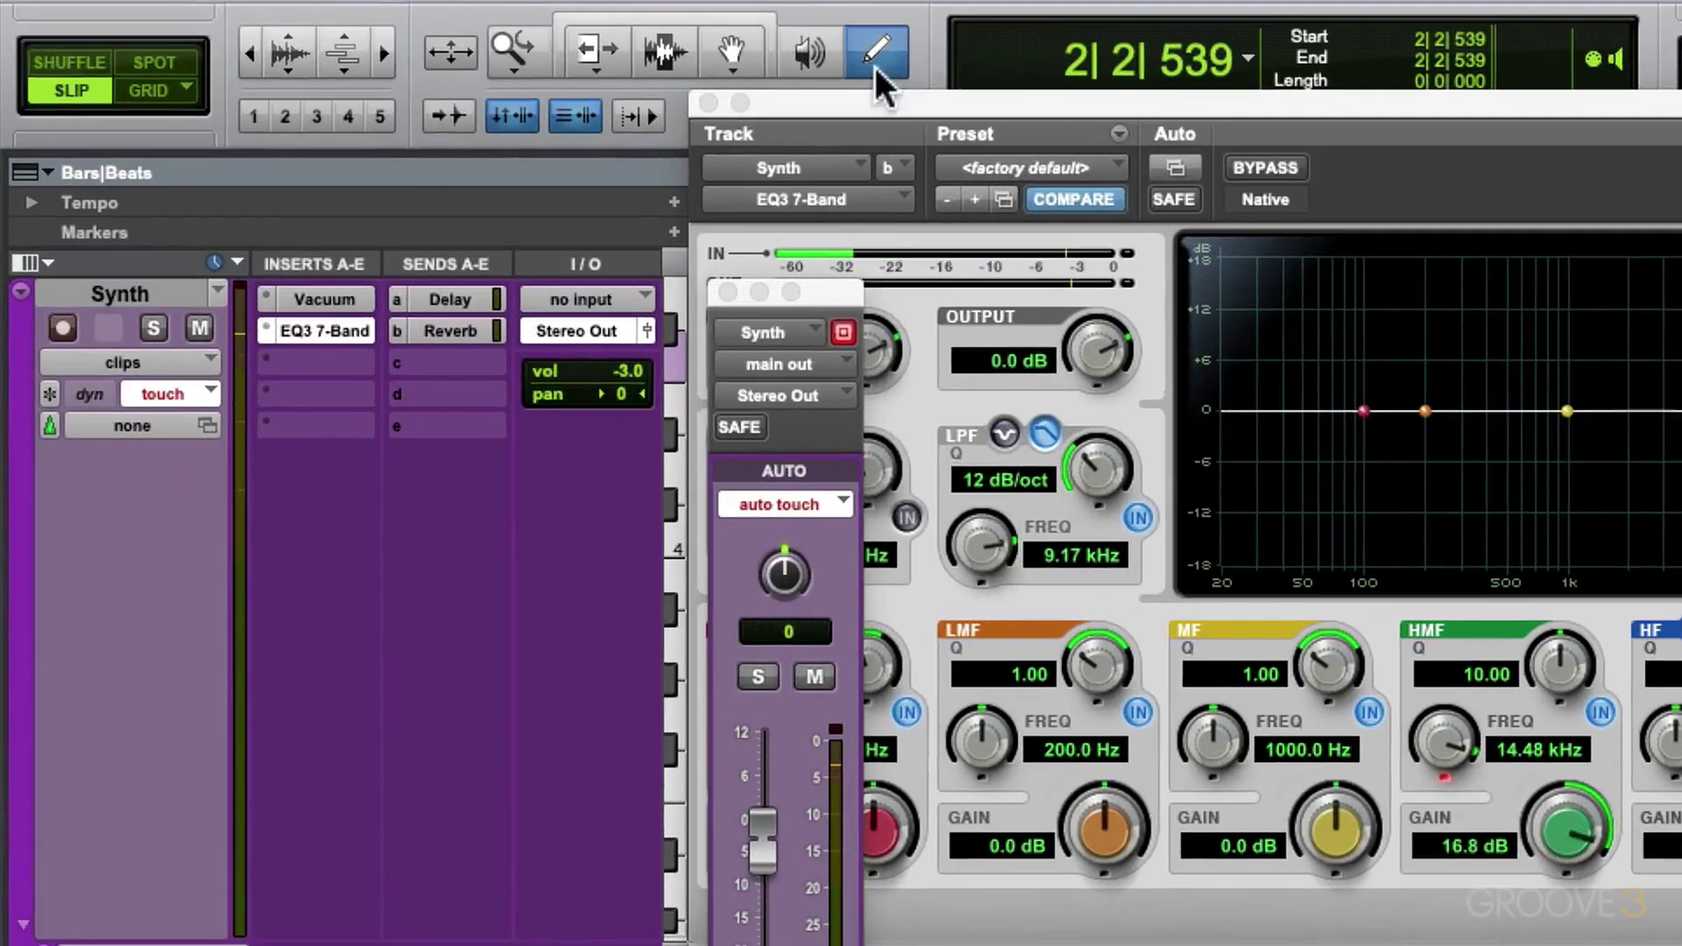
Replace the start of the audio pan automation with straight zigzag segments using the Line pencil and play it back.
{"action": "left_click", "coordinate": [833, 57]}
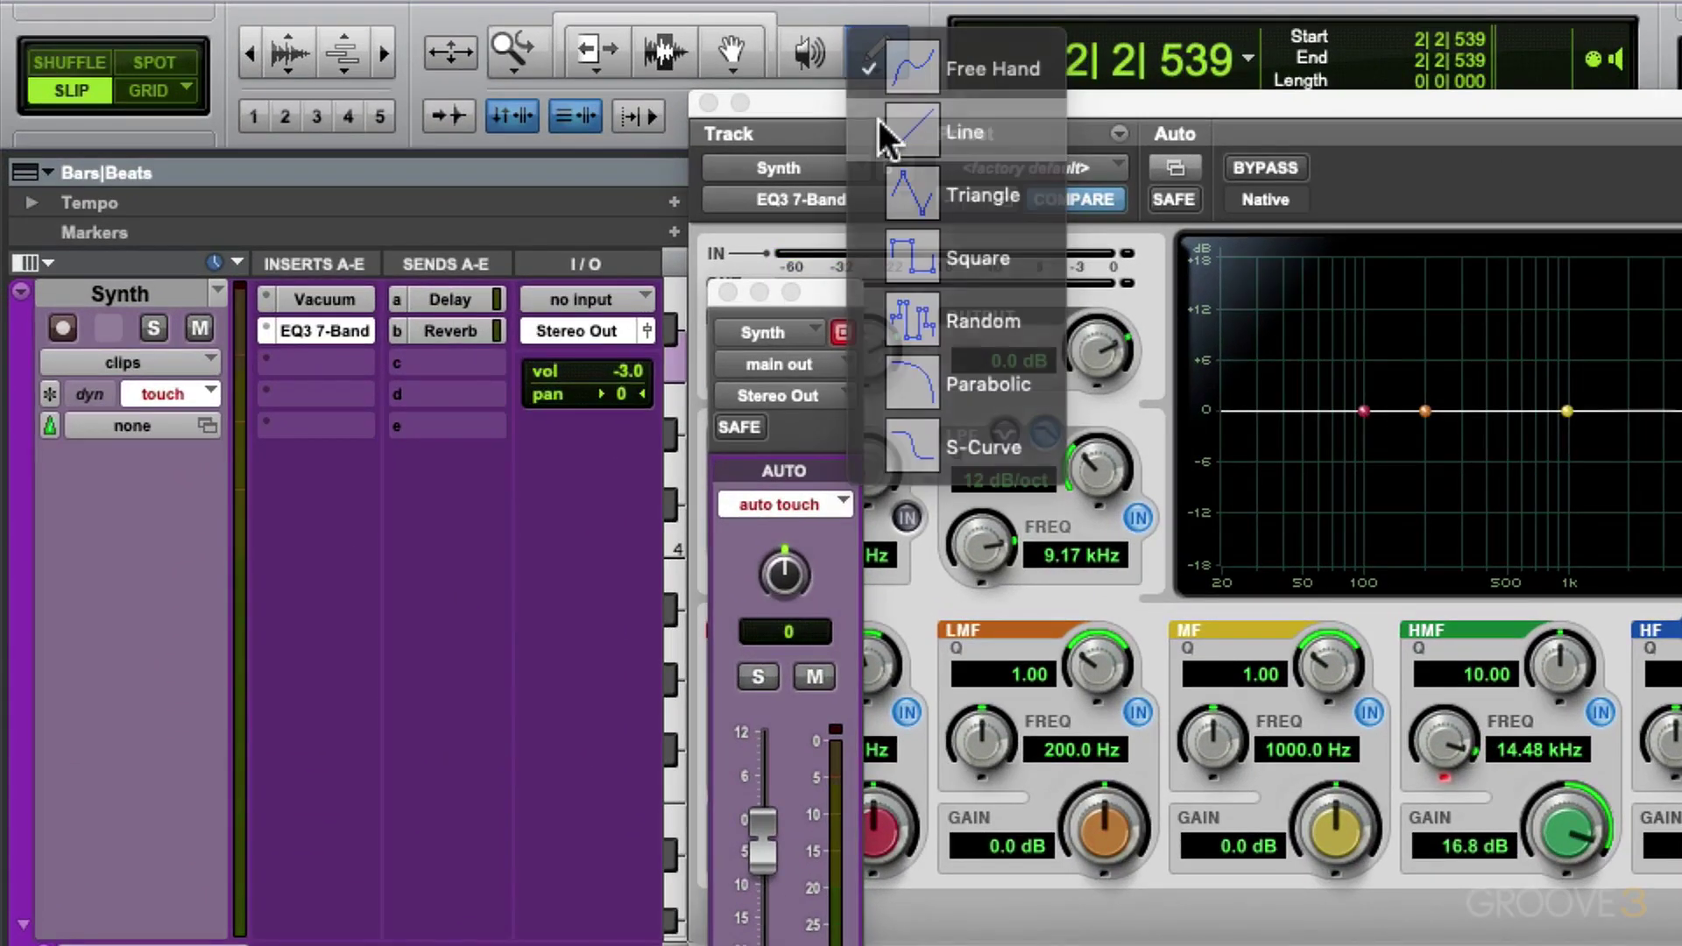
{"action": "left_click", "coordinate": [880, 123]}
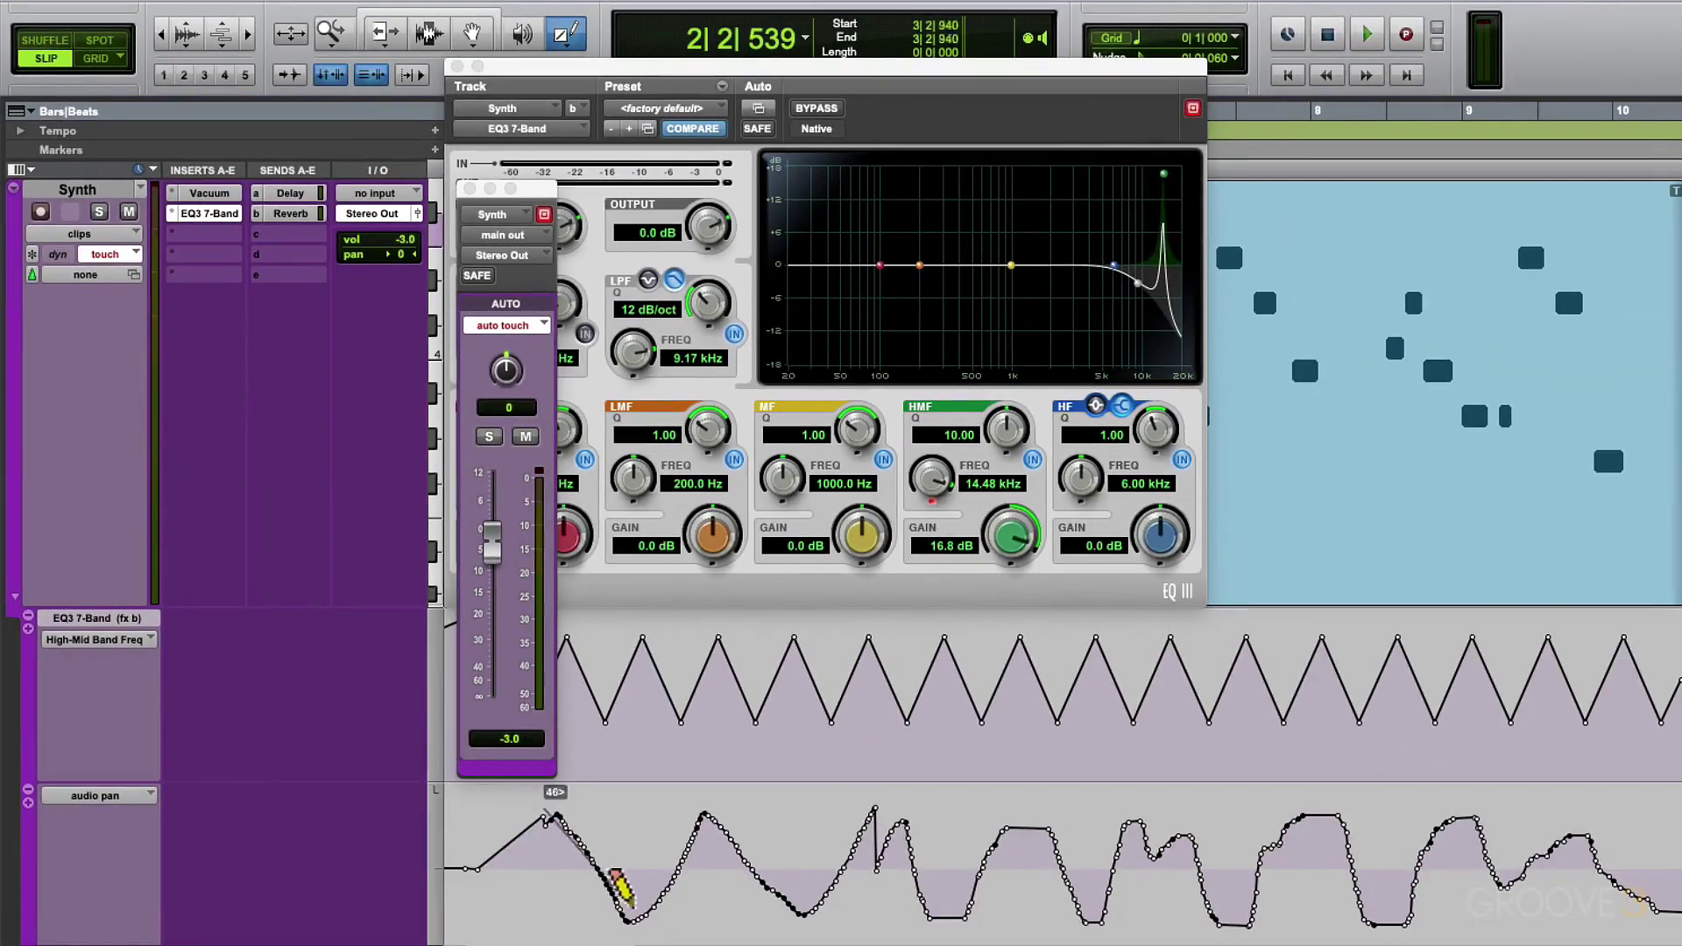
{"action": "left_click_drag", "start_coordinate": [887, 822], "coordinate": [892, 820]}
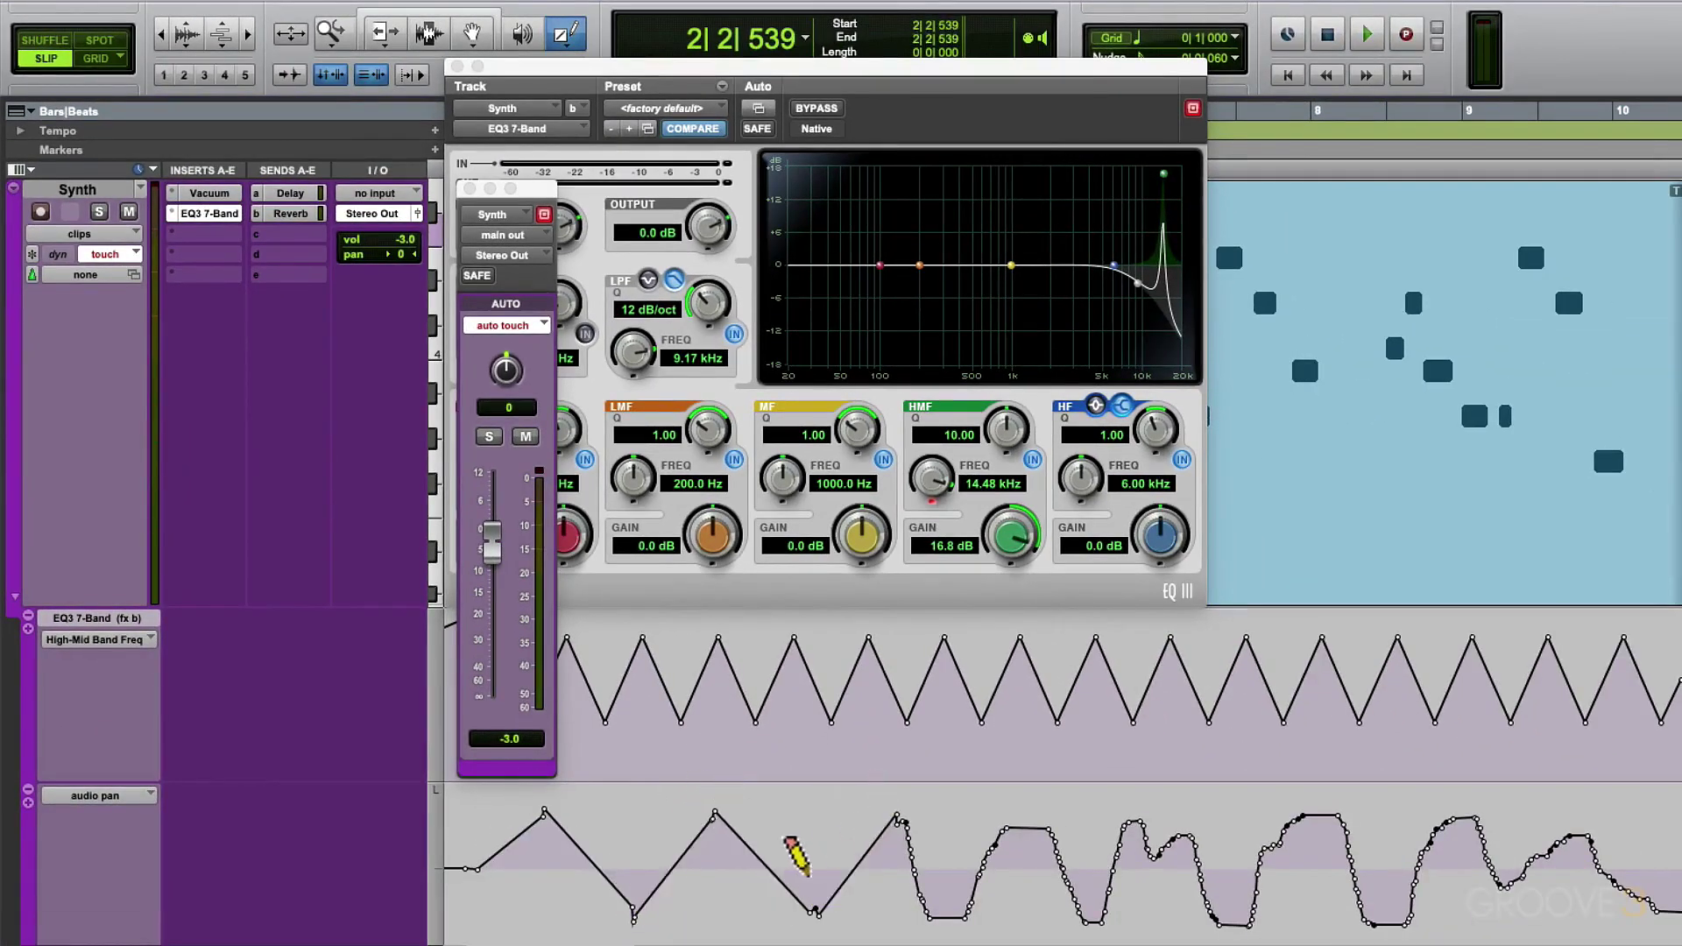
{"action": "key", "text": "space"}
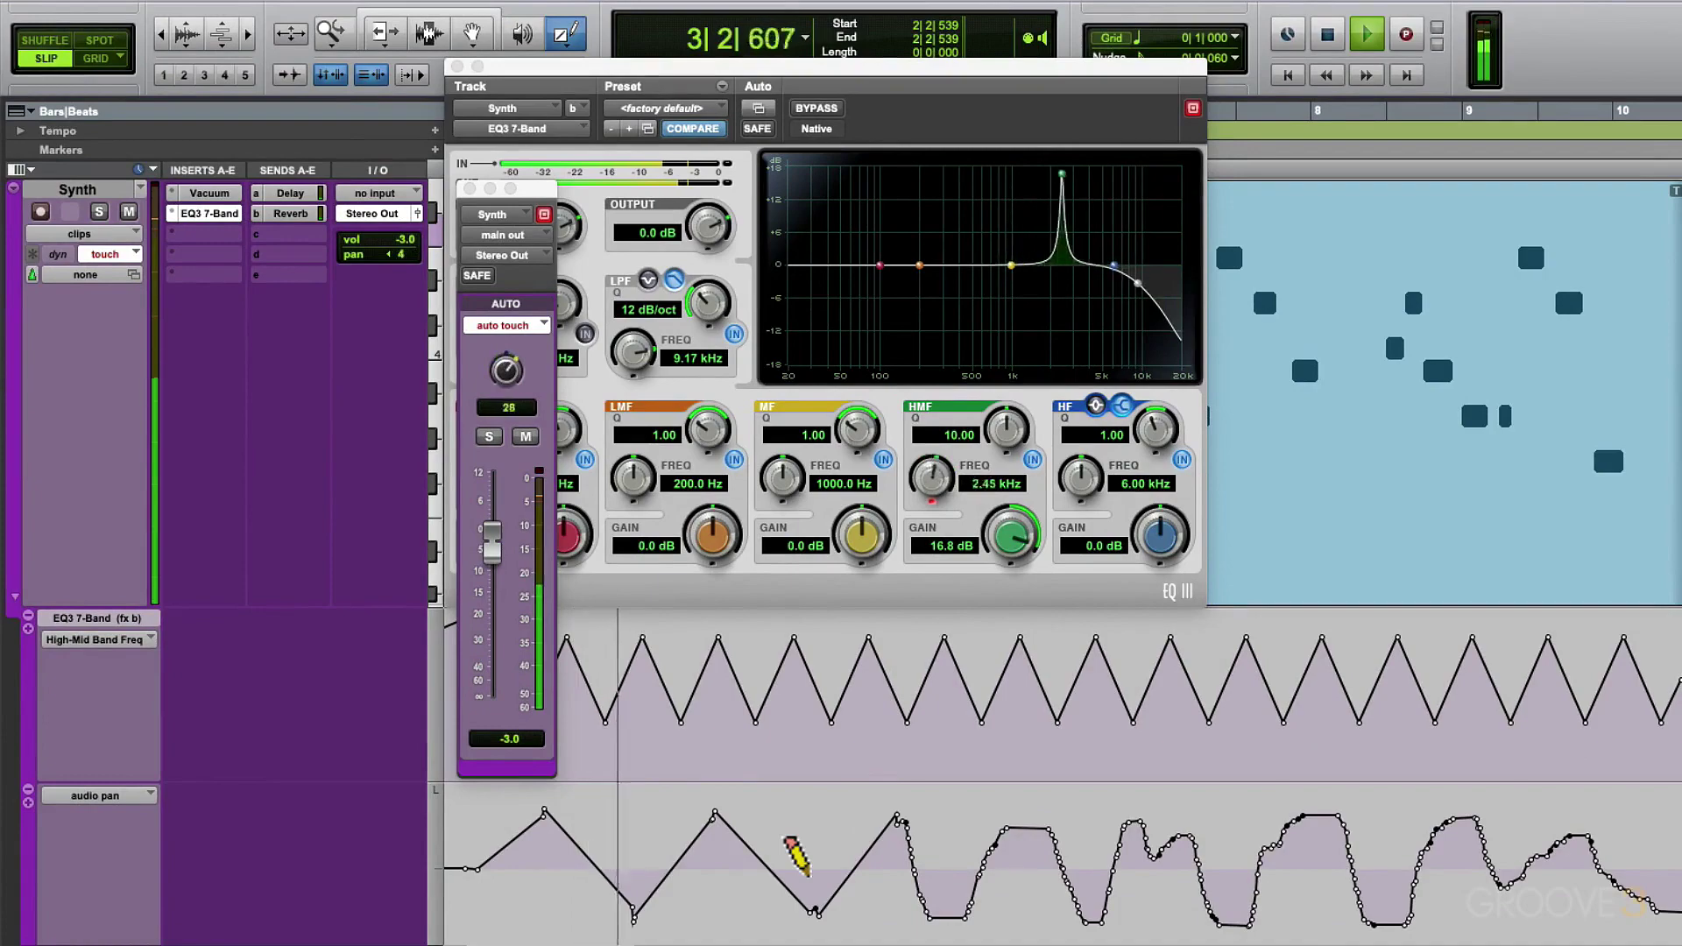
{"action": "key", "text": "space"}
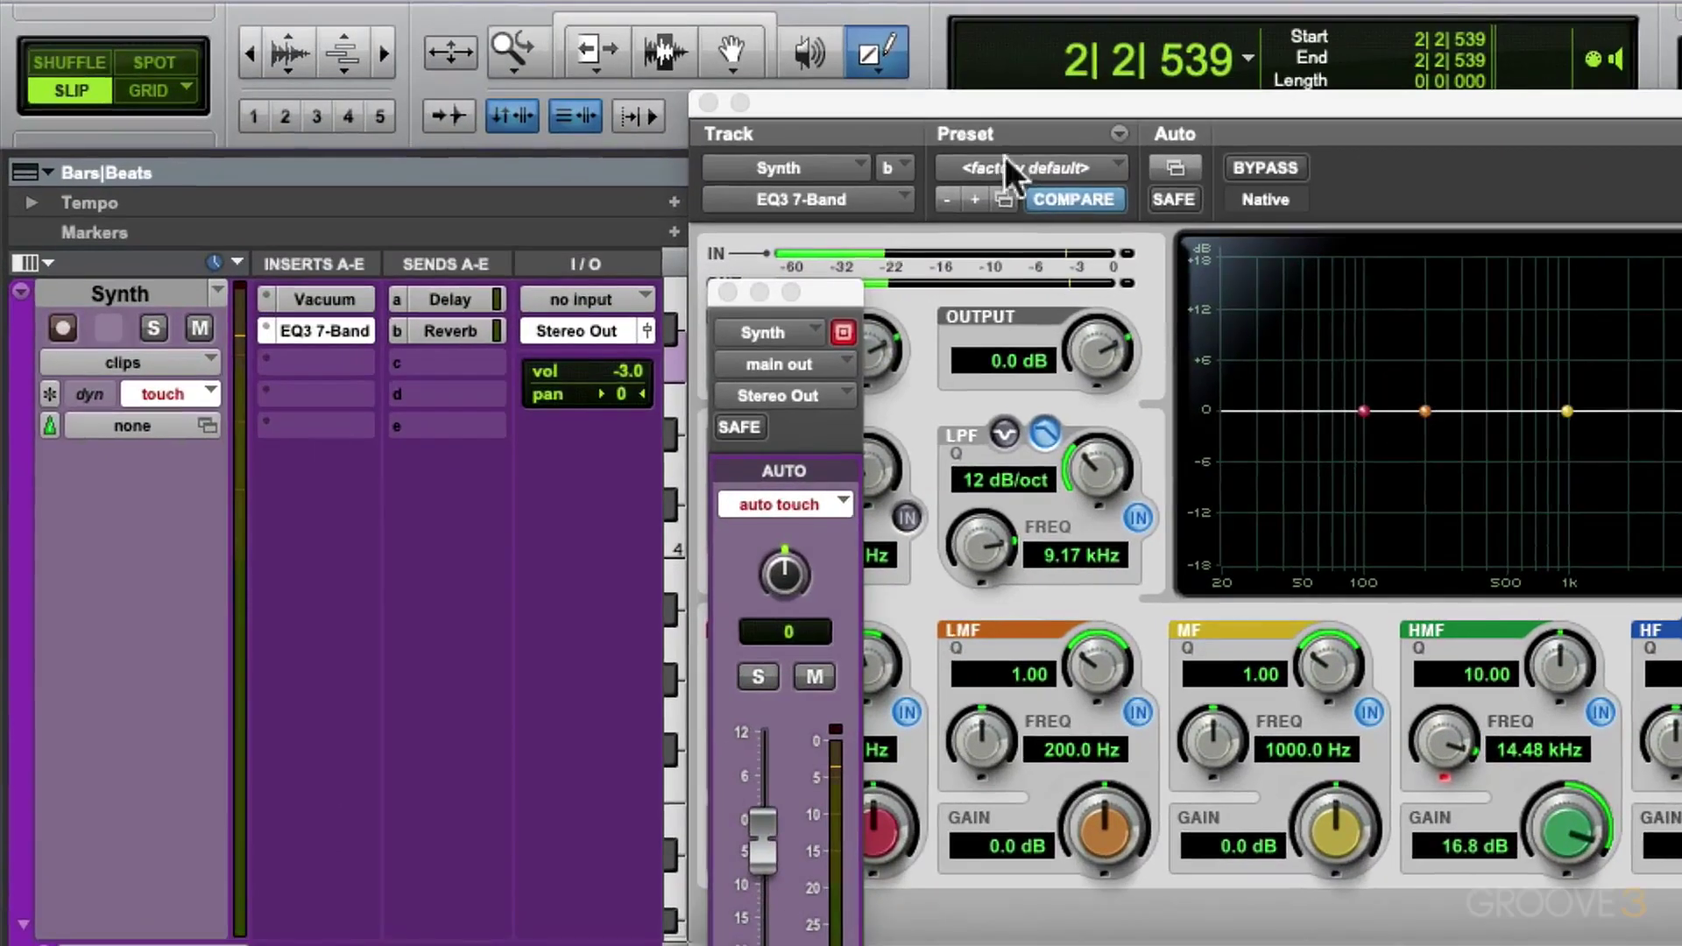
Draw a full-range triangle wave across the audio pan lane with the Triangle pencil at the 1/4 note grid and play it back.
{"action": "left_click", "coordinate": [871, 56]}
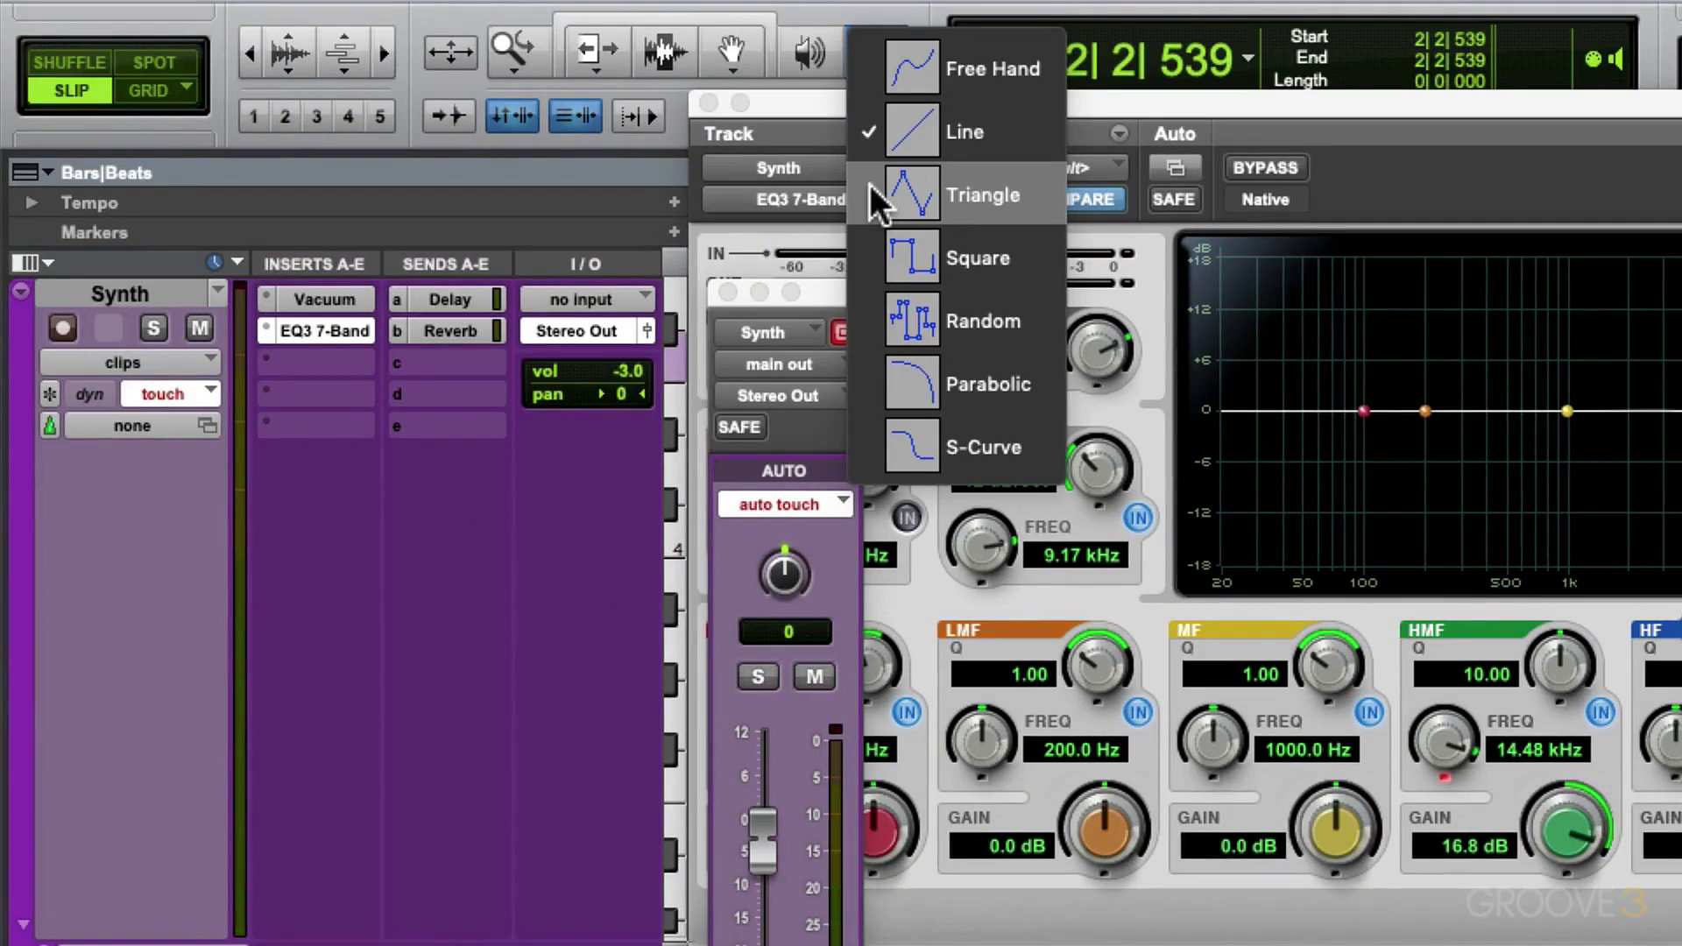
{"action": "left_click", "coordinate": [876, 194]}
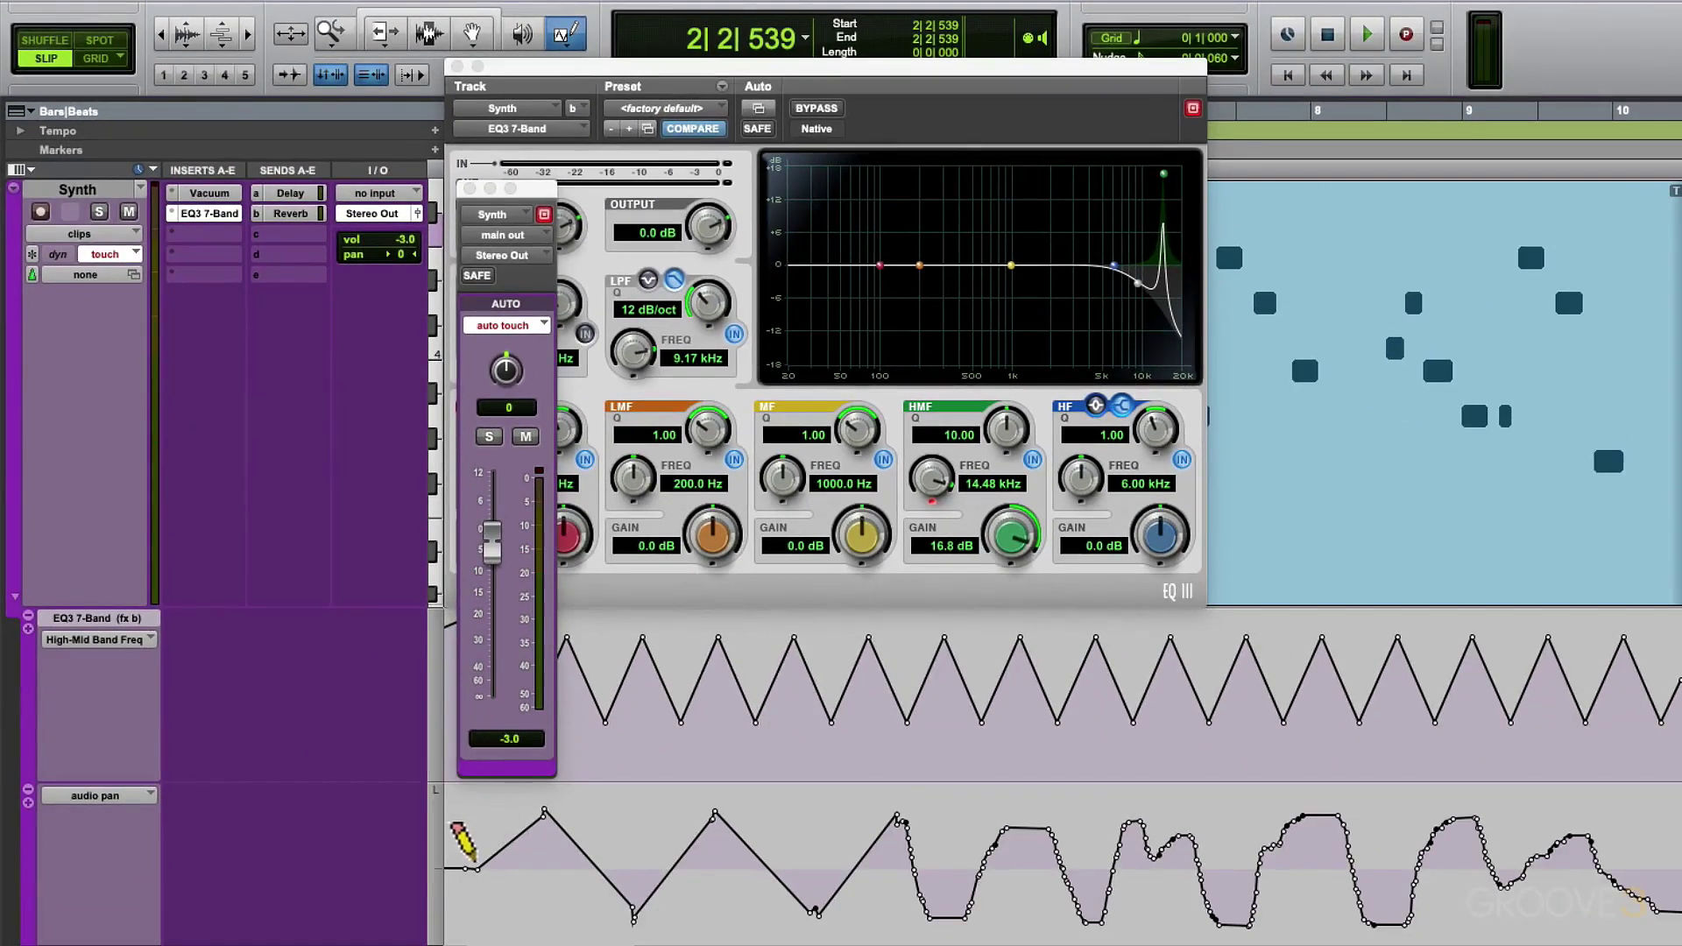
{"action": "left_click_drag", "start_coordinate": [473, 860], "coordinate": [1678, 863]}
{"action": "key", "text": "space"}
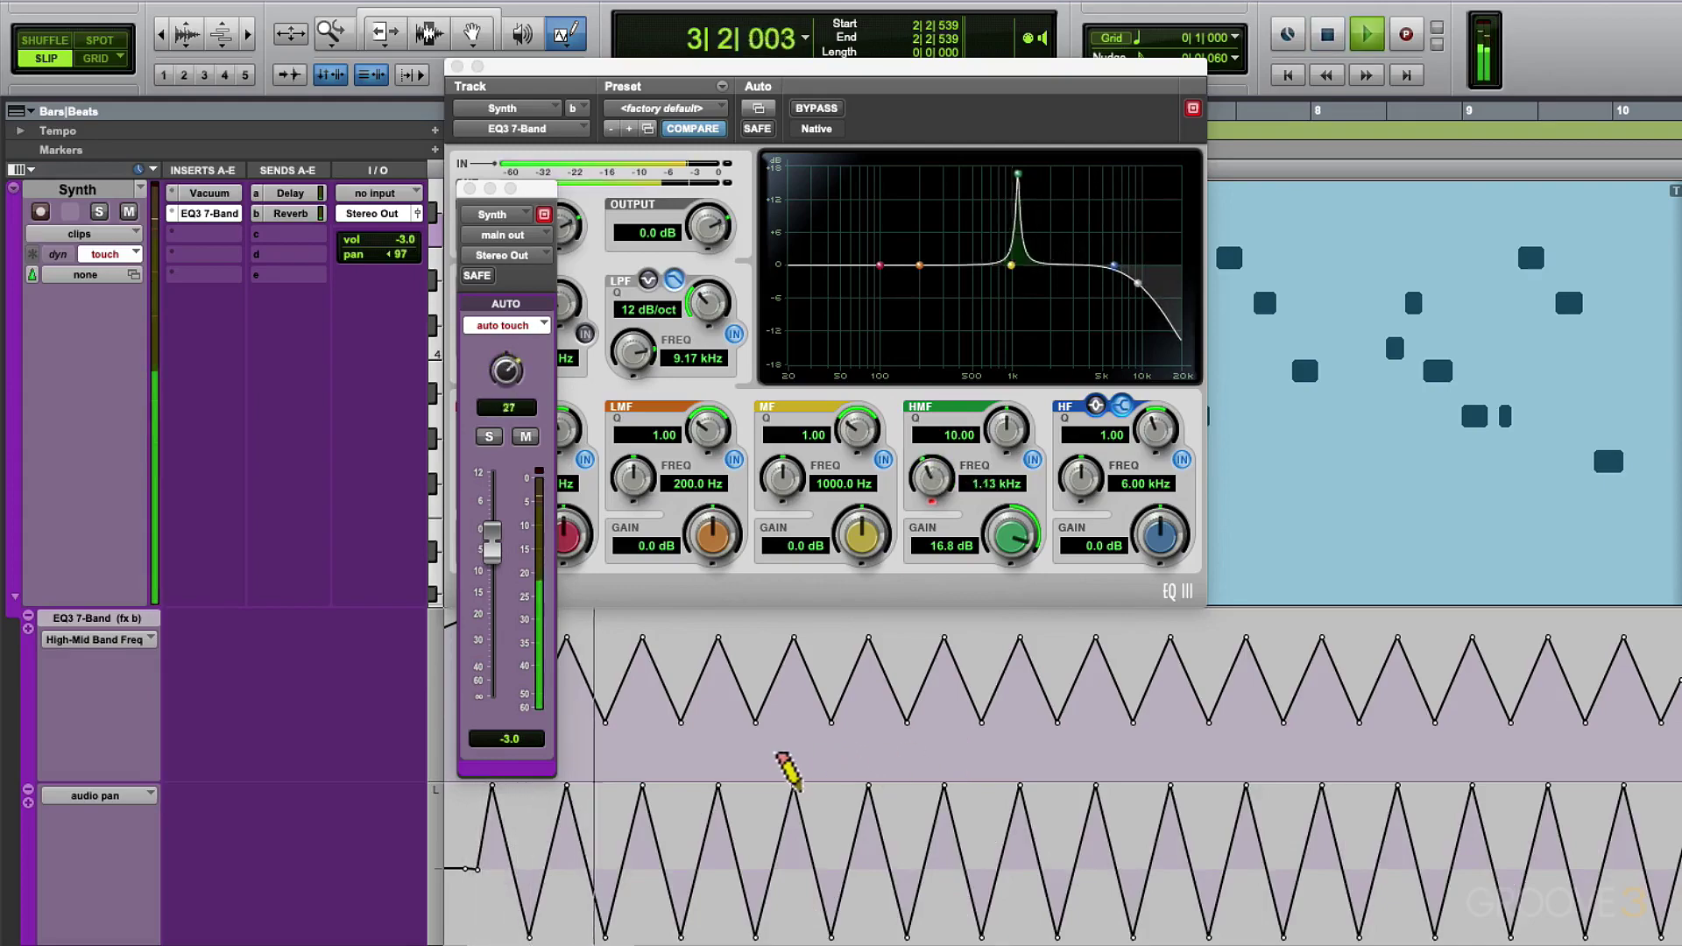
{"action": "key", "text": "space"}
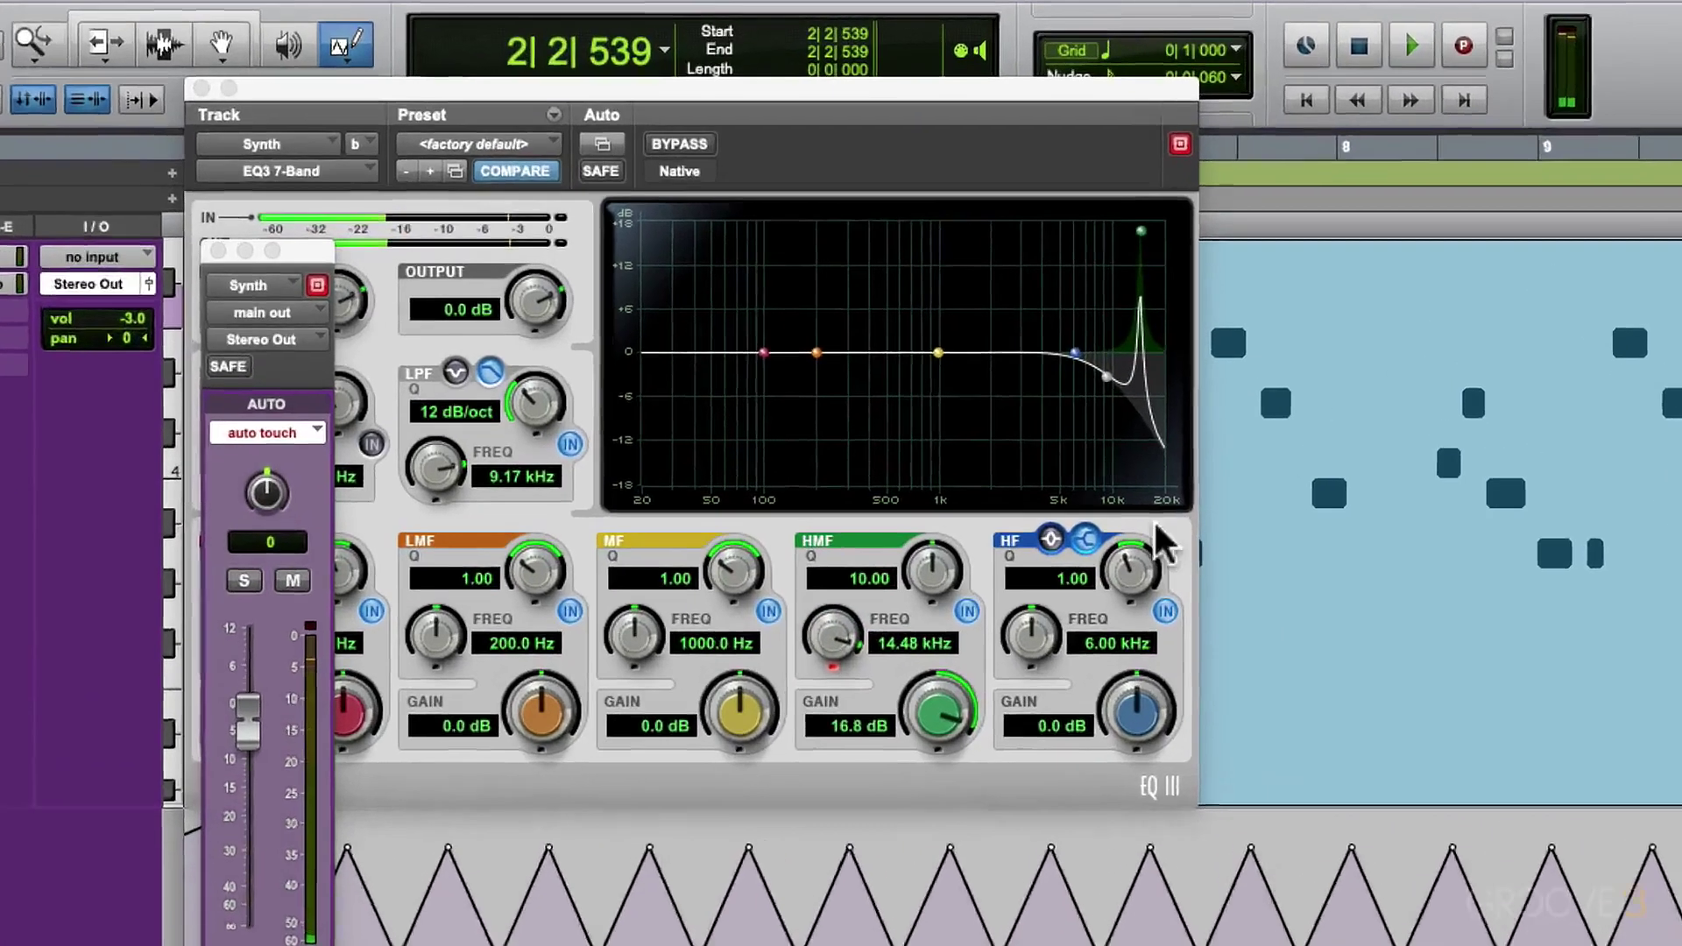
Set the grid to 1/8 note, redraw the audio pan automation as a faster full-range triangle wave, and play it back.
{"action": "left_click", "coordinate": [1240, 53]}
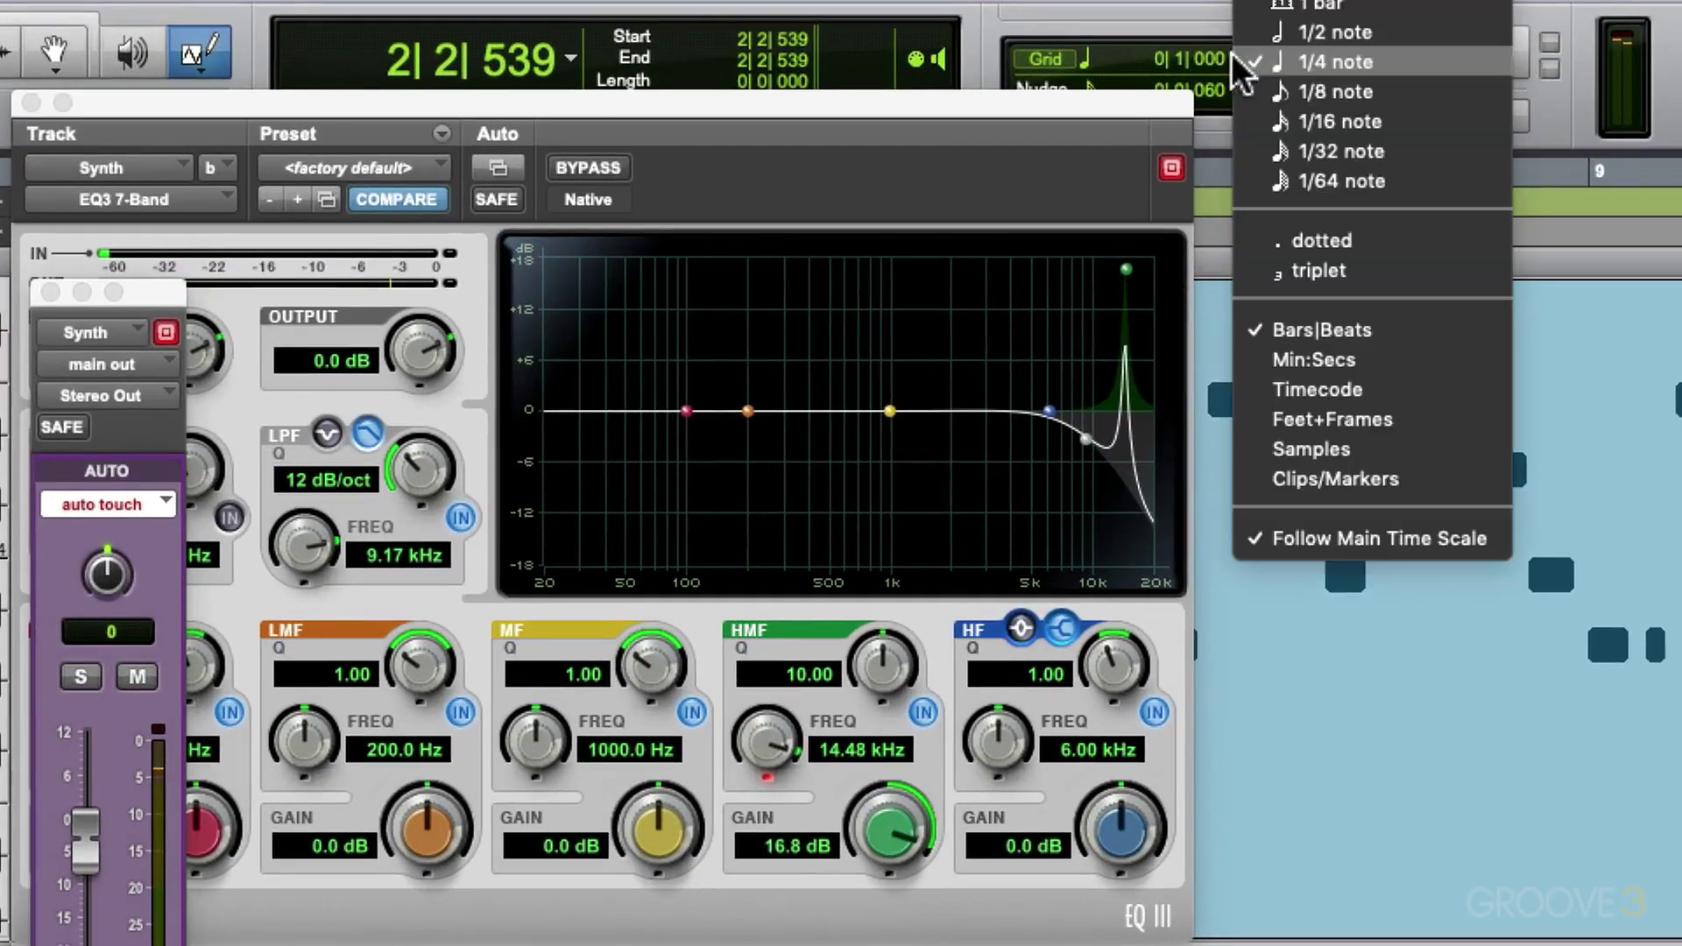
{"action": "left_click", "coordinate": [1261, 91]}
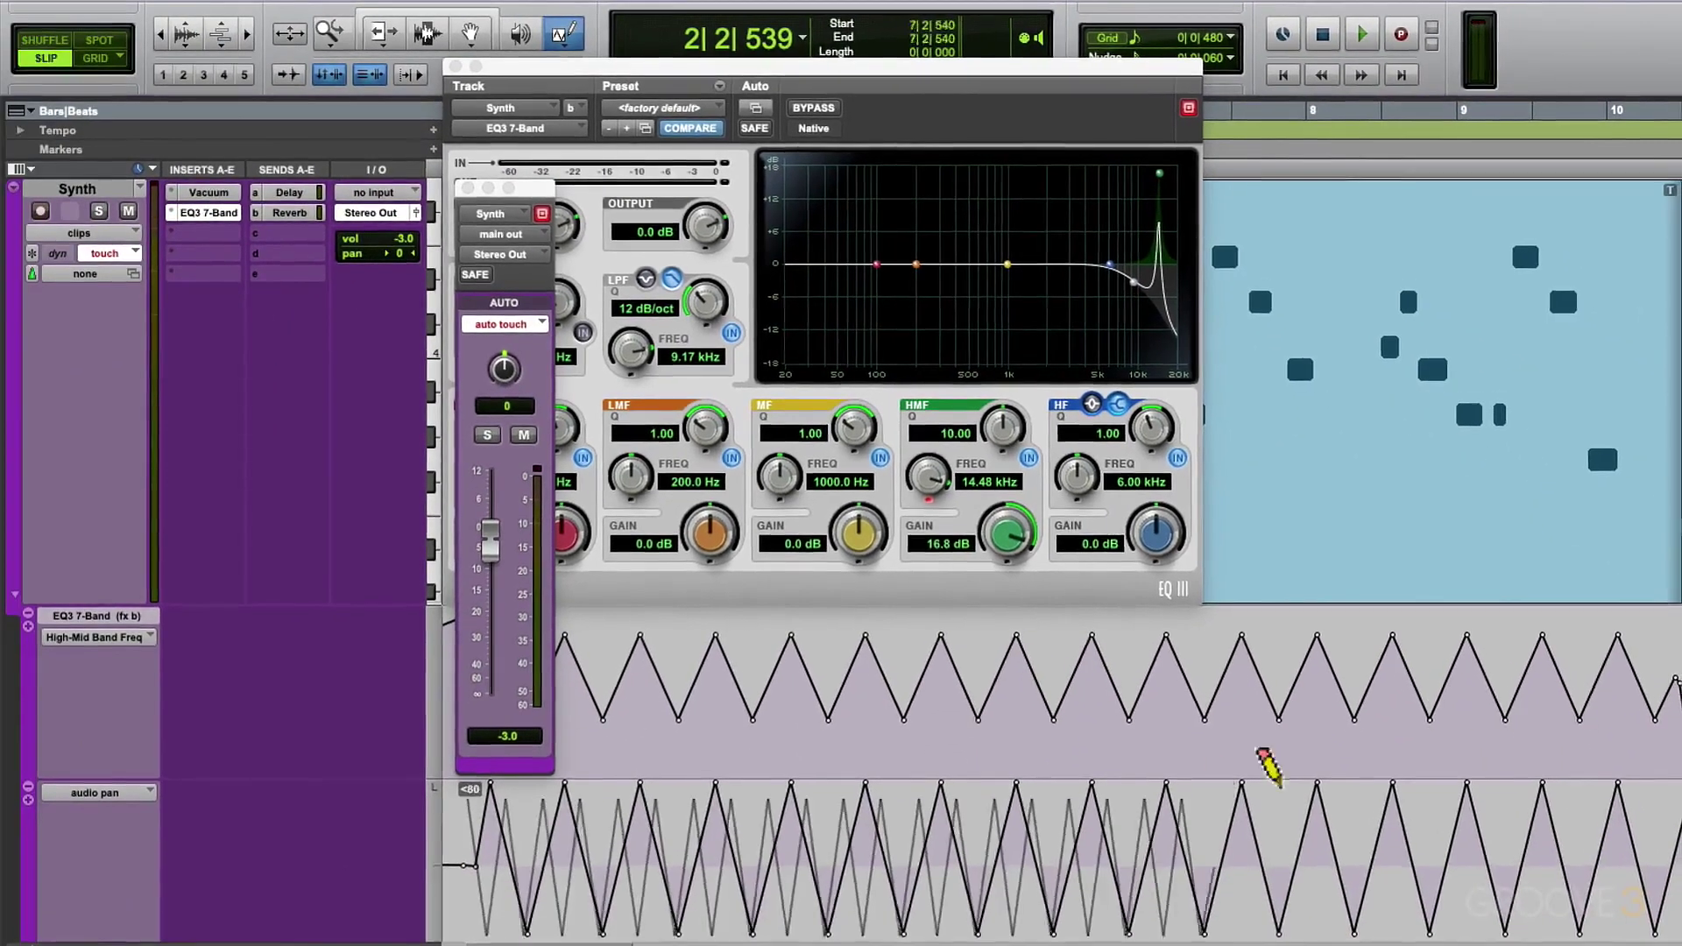
{"action": "left_click_drag", "start_coordinate": [1268, 767], "coordinate": [1669, 696]}
{"action": "key", "text": "space"}
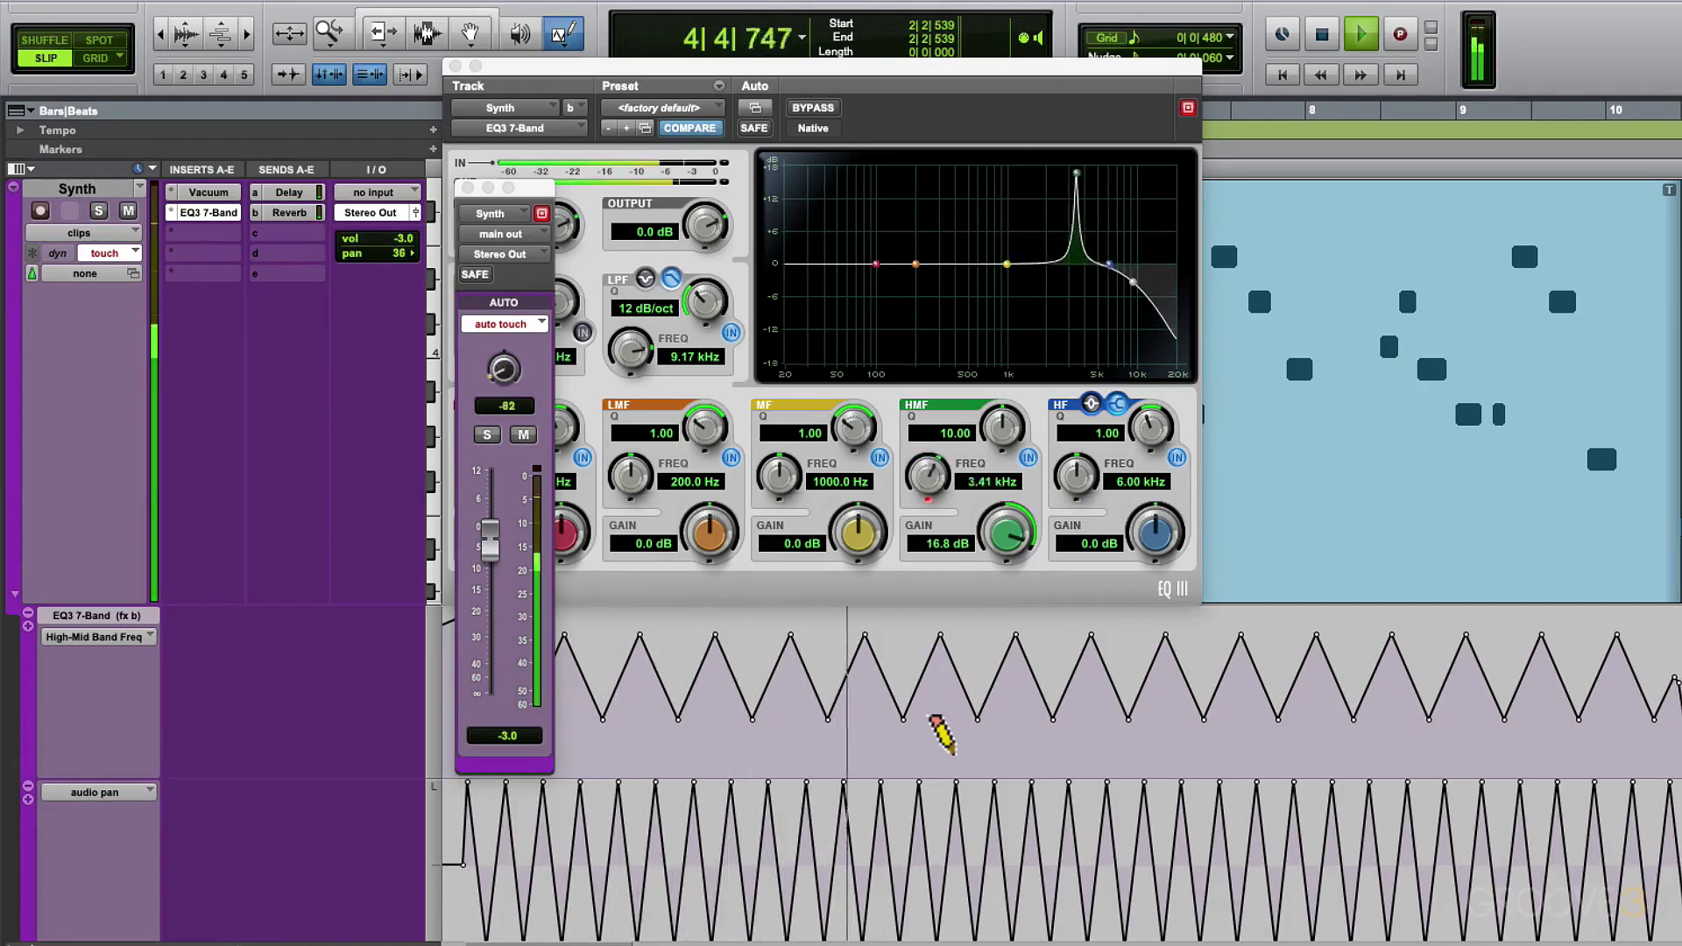
{"action": "key", "text": "space"}
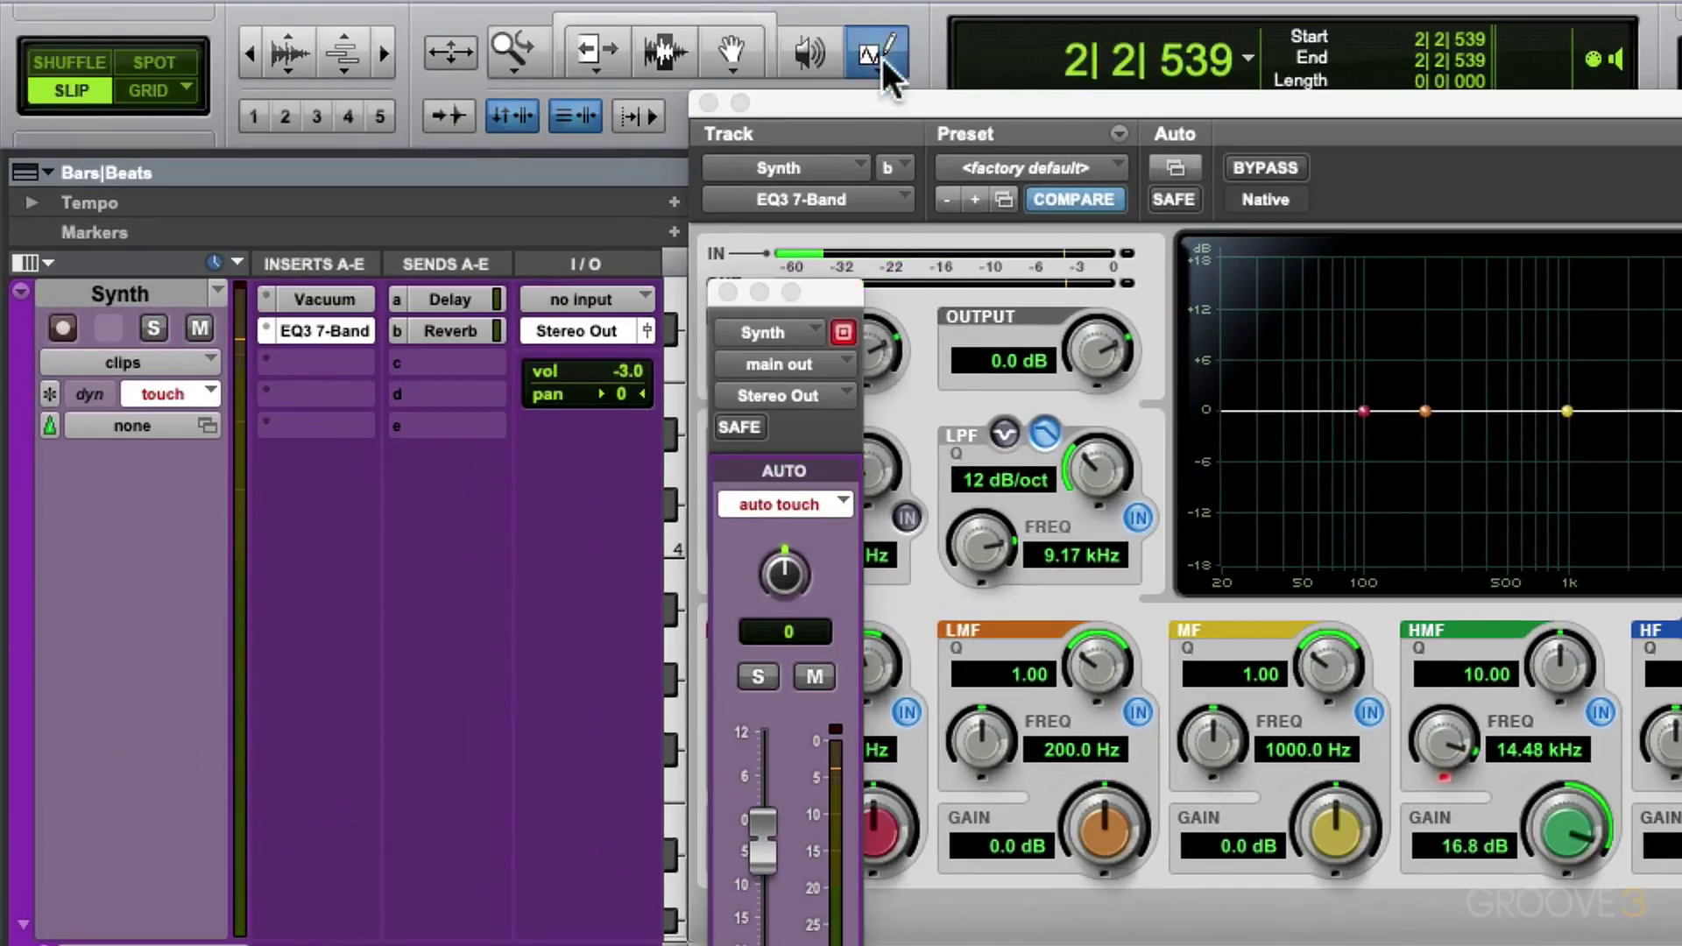
Redraw the audio pan automation as a full-range square wave with the Square pencil and play it back.
{"action": "left_click", "coordinate": [881, 59]}
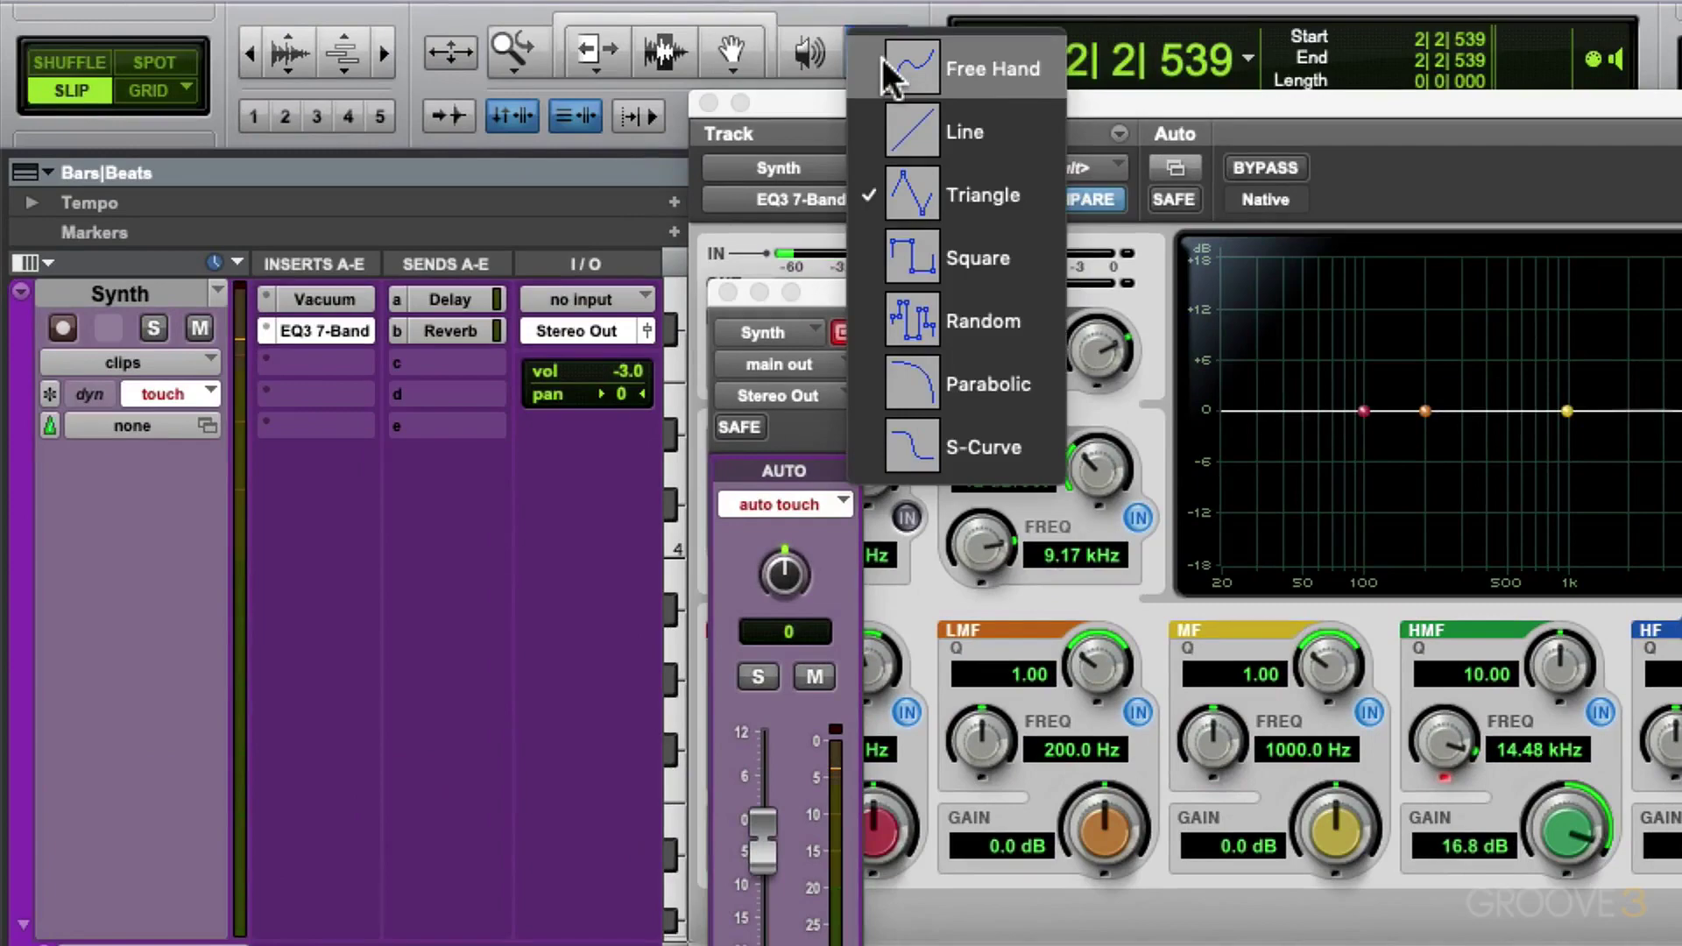
{"action": "left_click", "coordinate": [875, 259]}
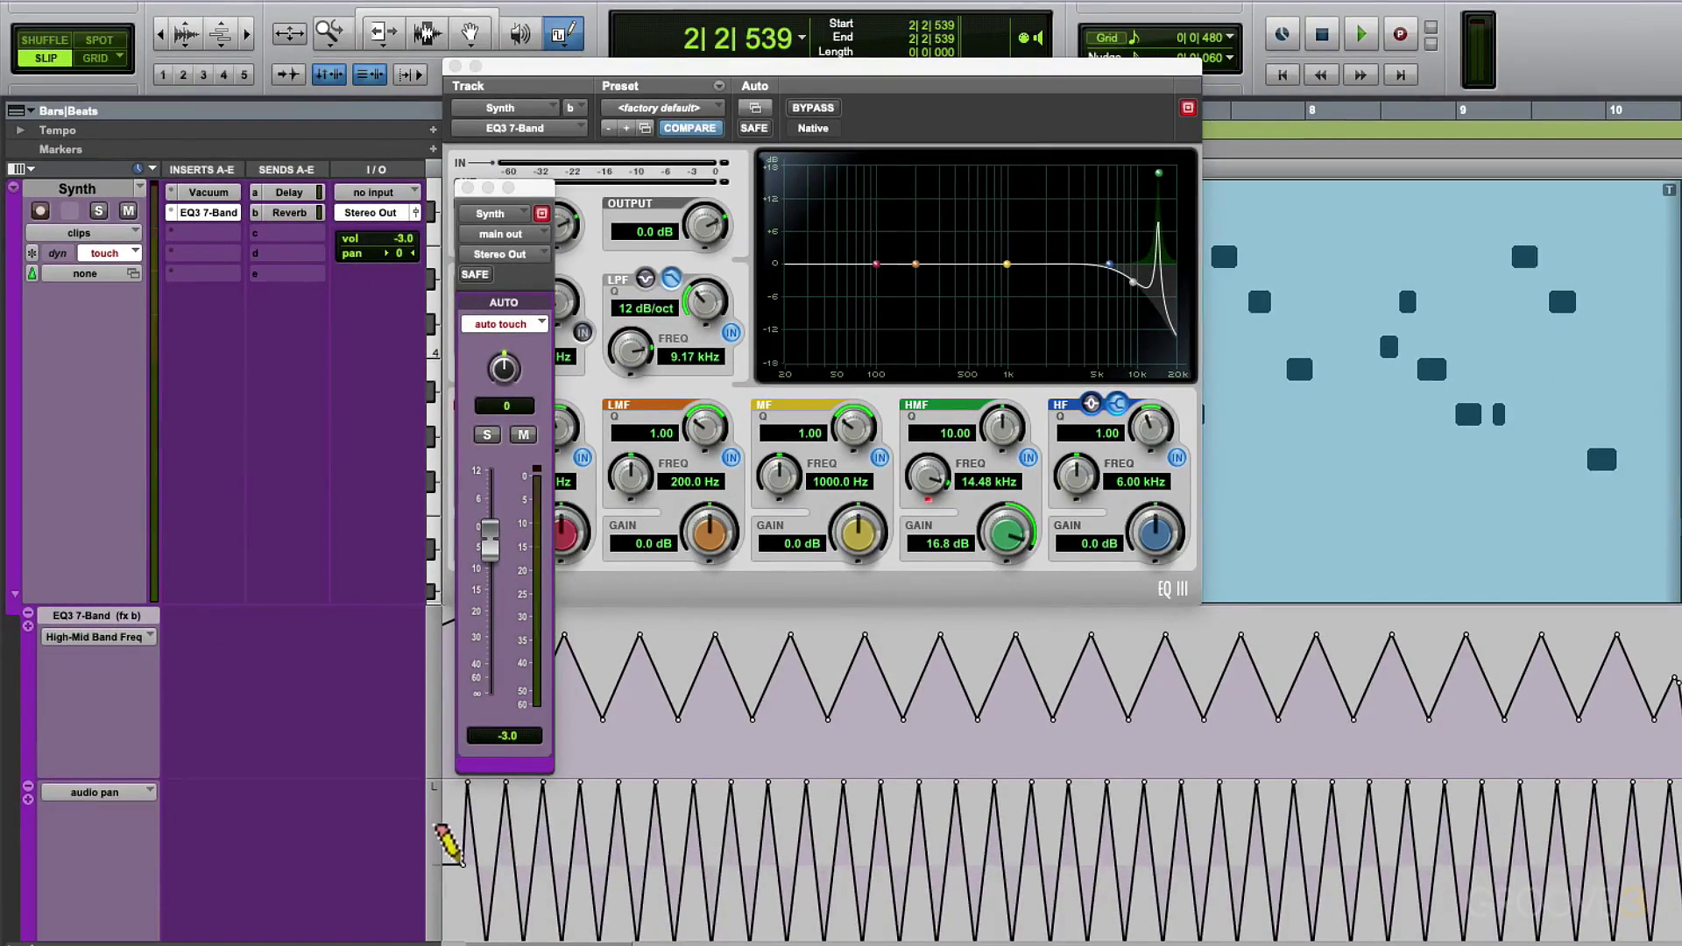
{"action": "left_click_drag", "start_coordinate": [1436, 710], "coordinate": [1647, 664]}
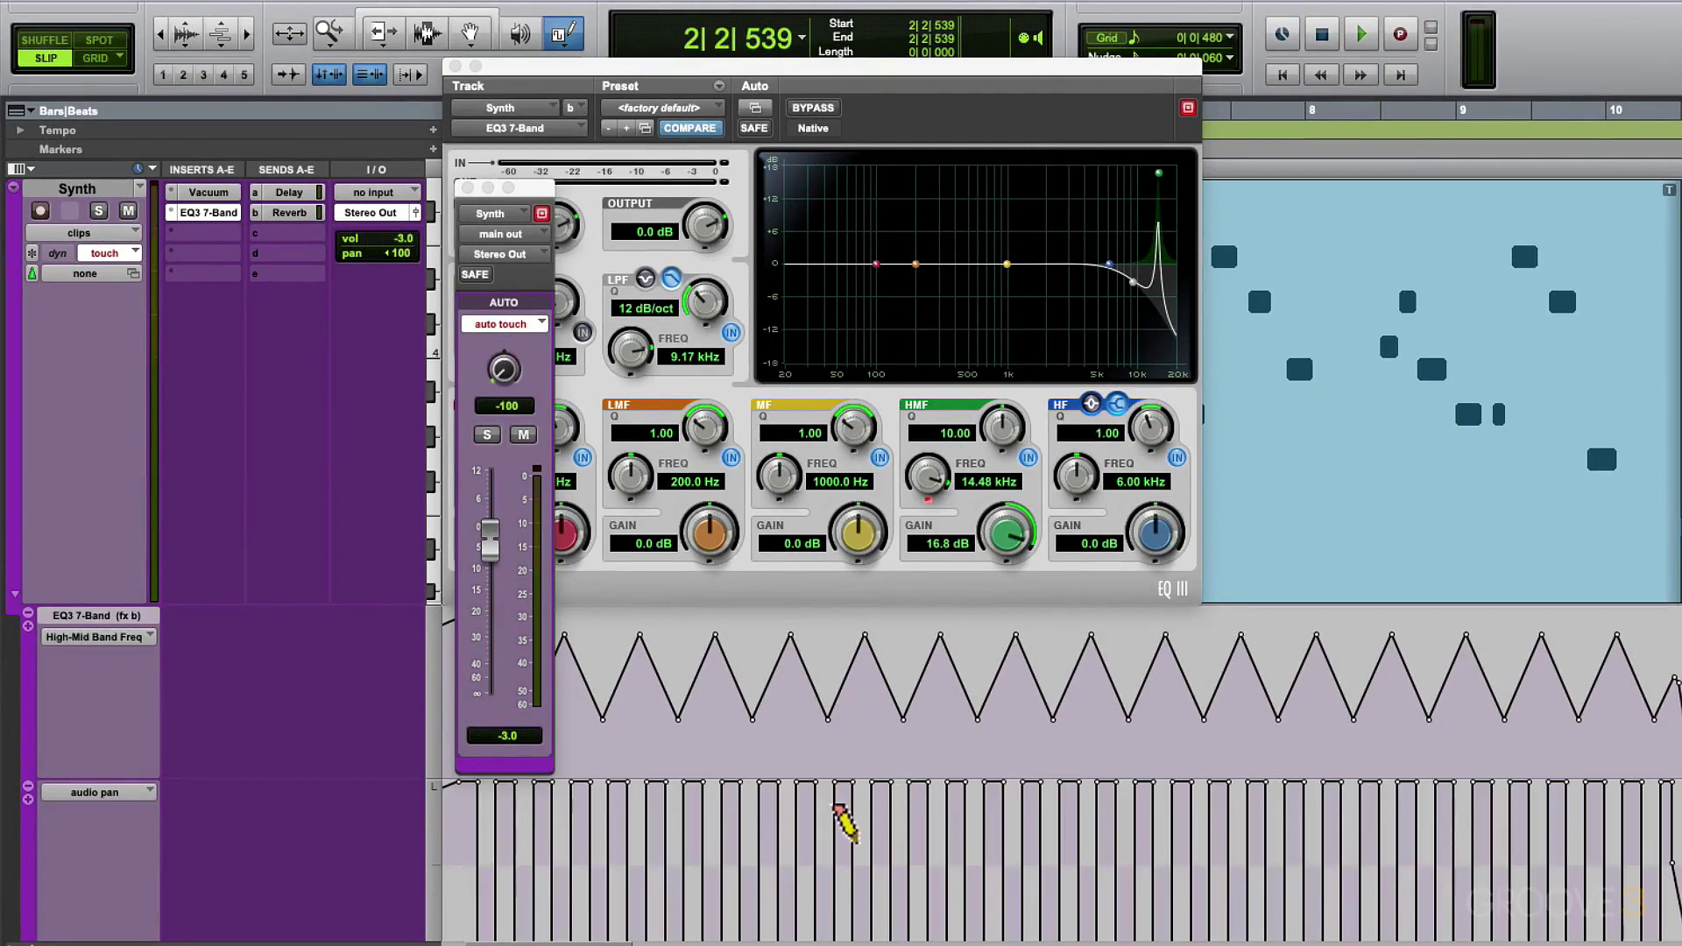
{"action": "key", "text": "space"}
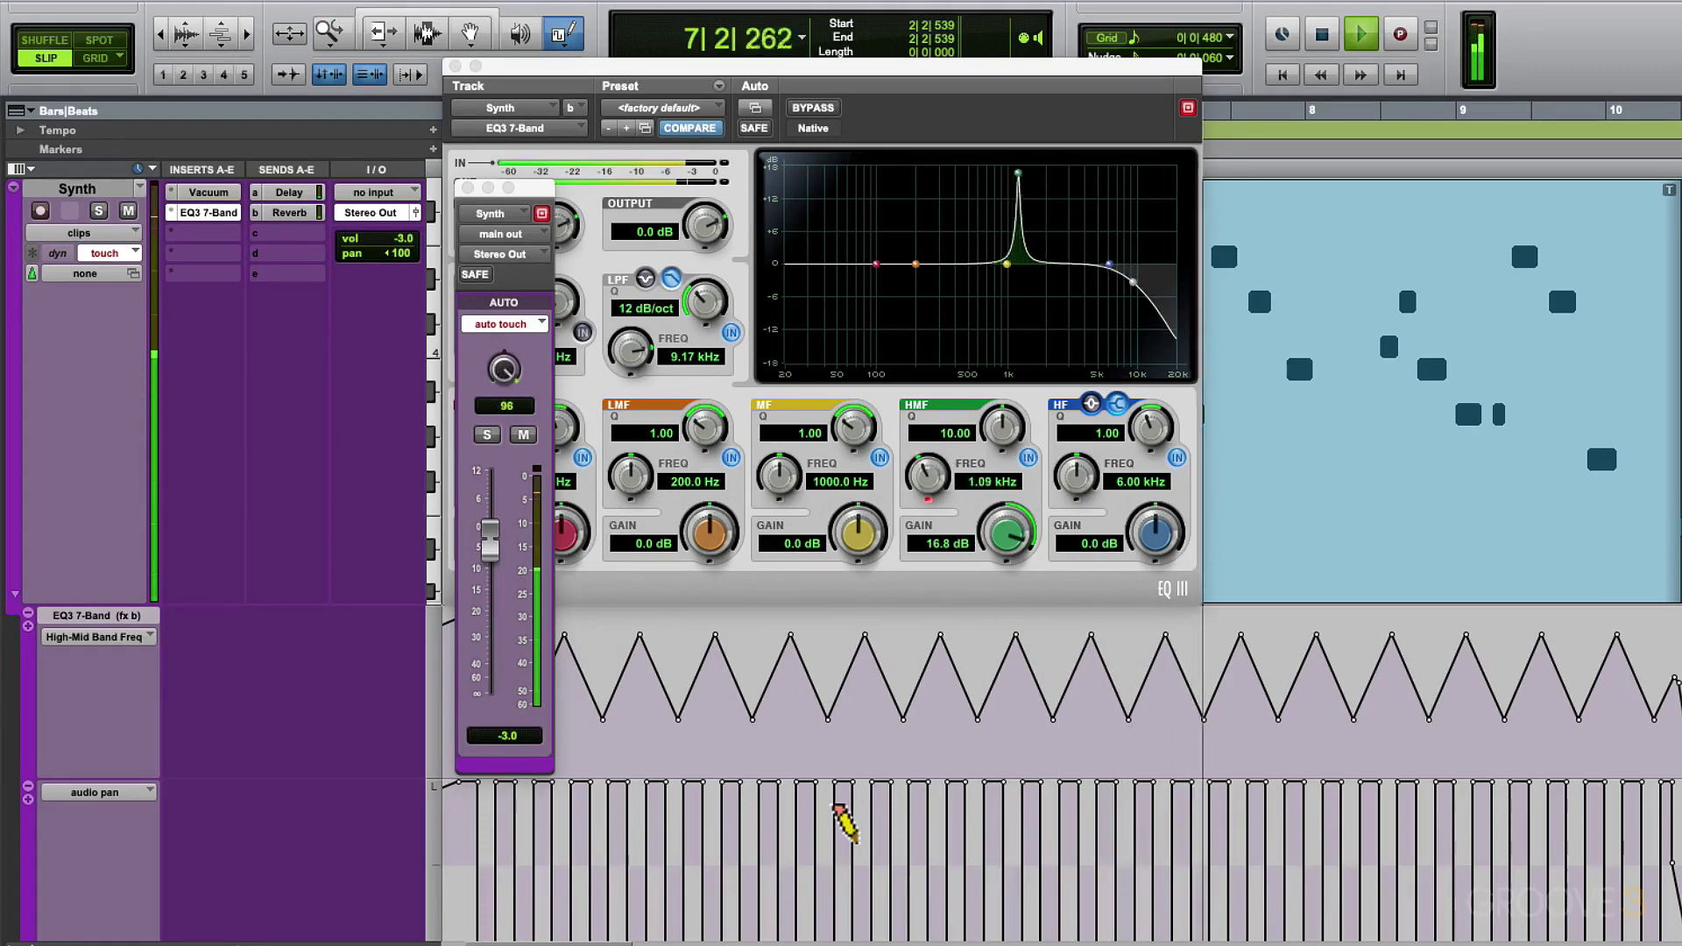
{"action": "key", "text": "space"}
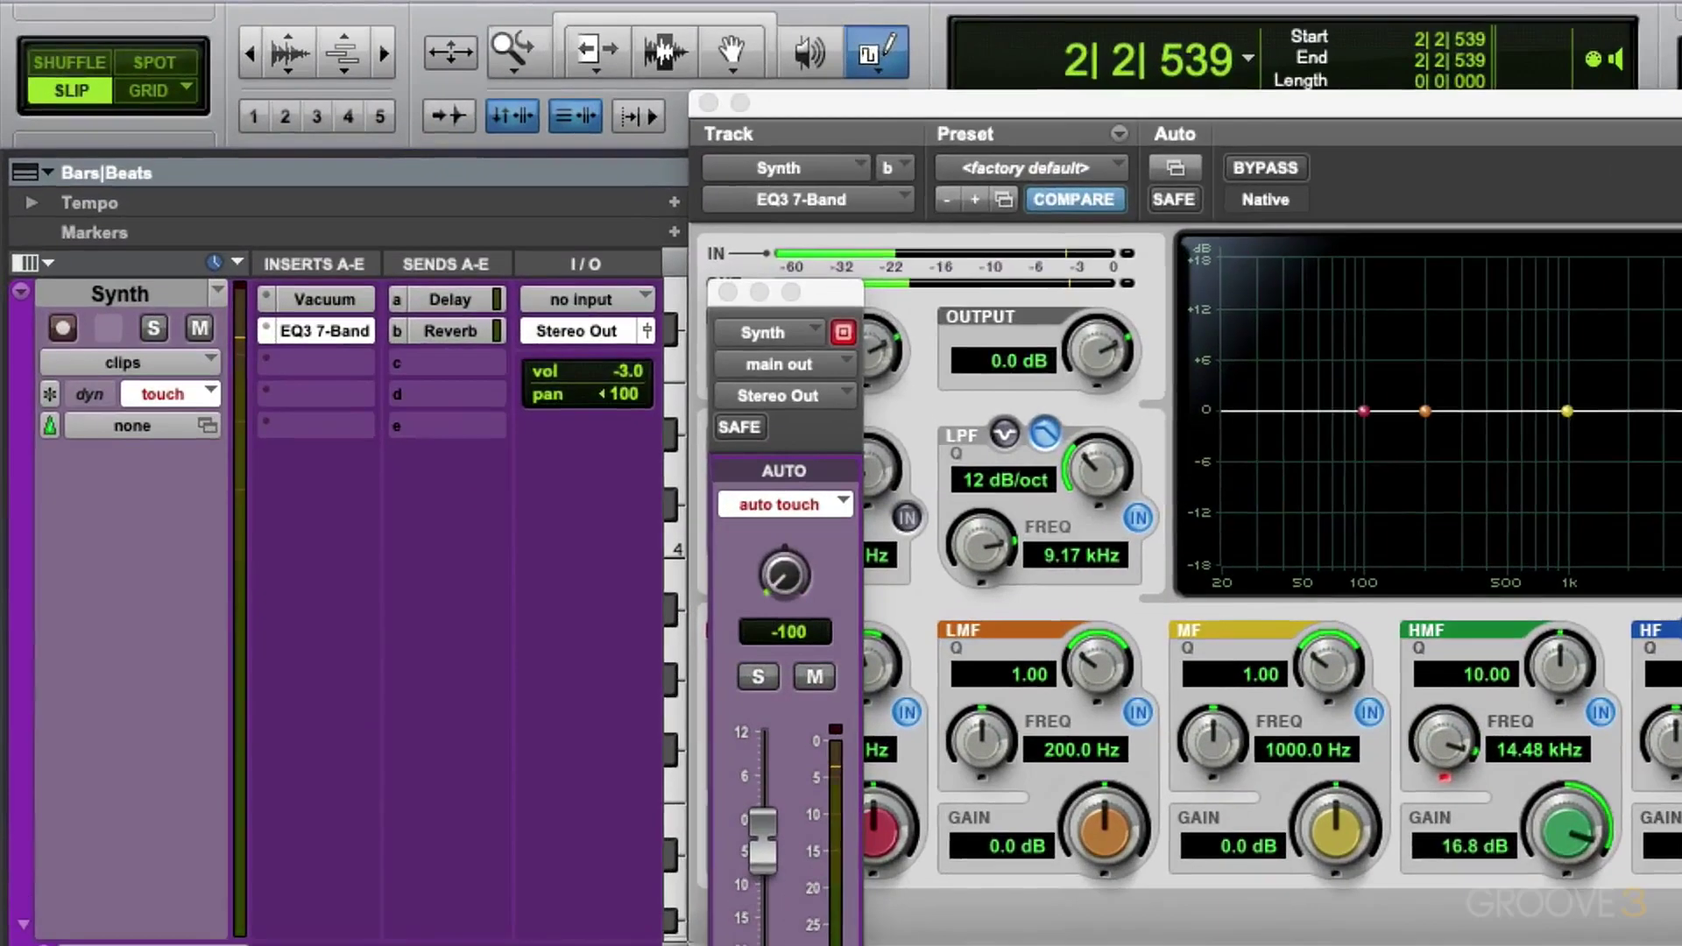
Try drawing the audio pan automation with the Random pencil, play it back, and undo the drawing.
{"action": "left_click", "coordinate": [878, 54]}
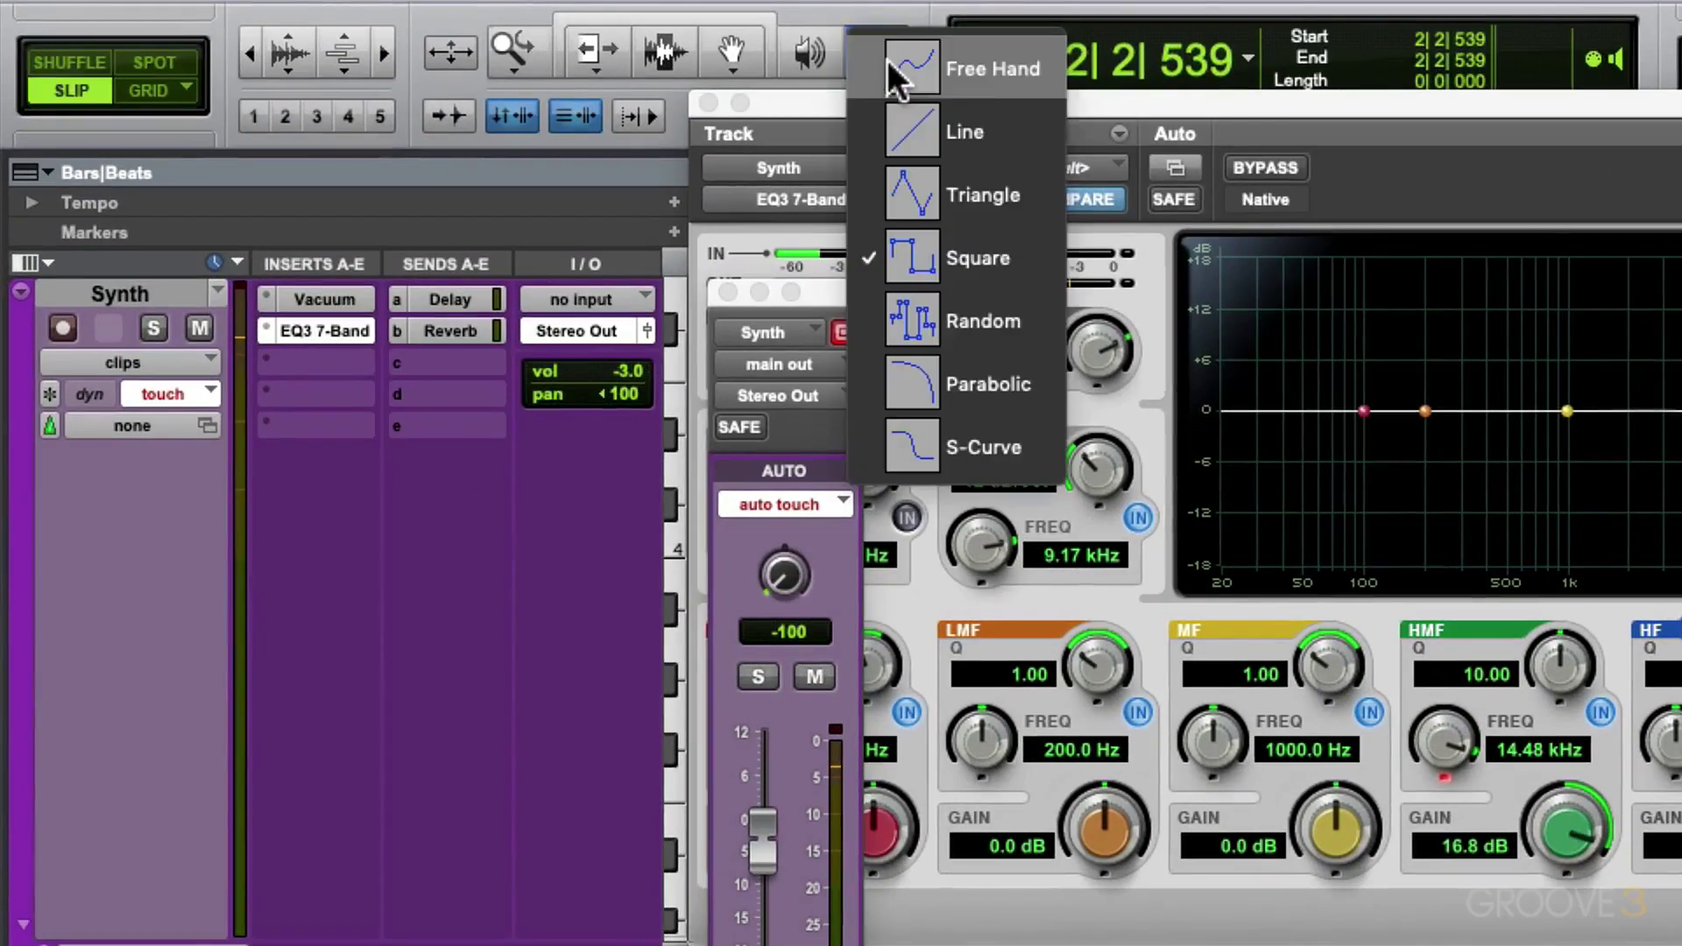
{"action": "left_click", "coordinate": [911, 337]}
{"action": "mouse_move", "coordinate": [462, 864]}
{"action": "left_mouse_down"}
{"action": "mouse_move", "coordinate": [1644, 706]}
{"action": "mouse_move", "coordinate": [1145, 826]}
{"action": "left_mouse_up"}
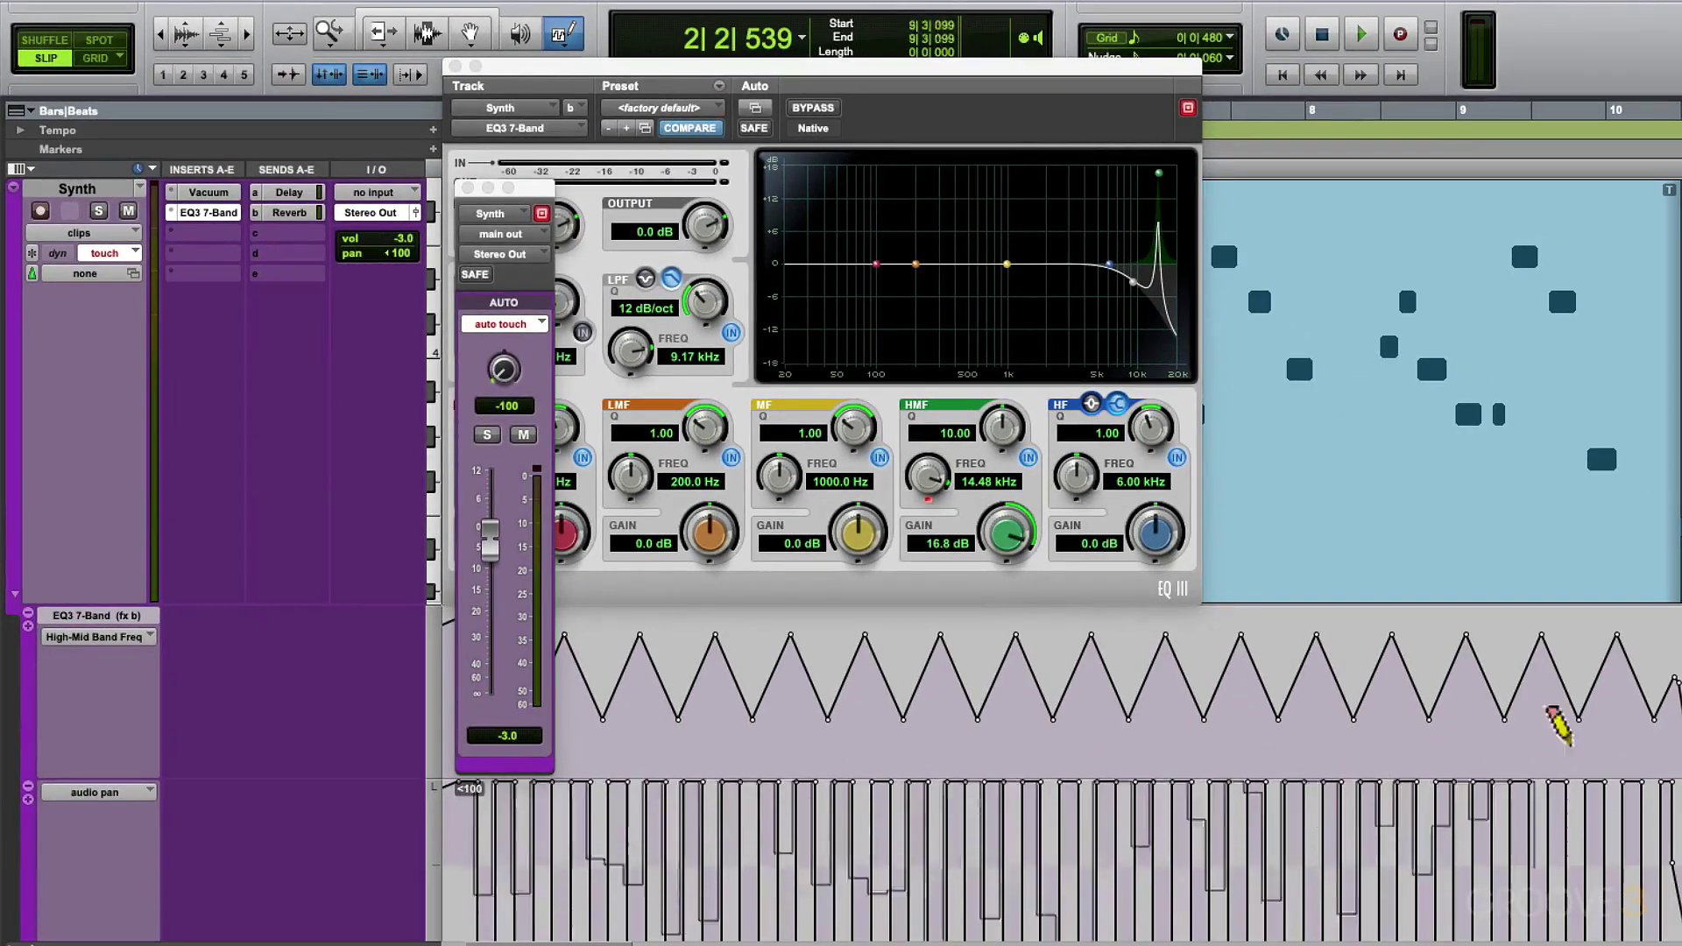
{"action": "key", "text": "space"}
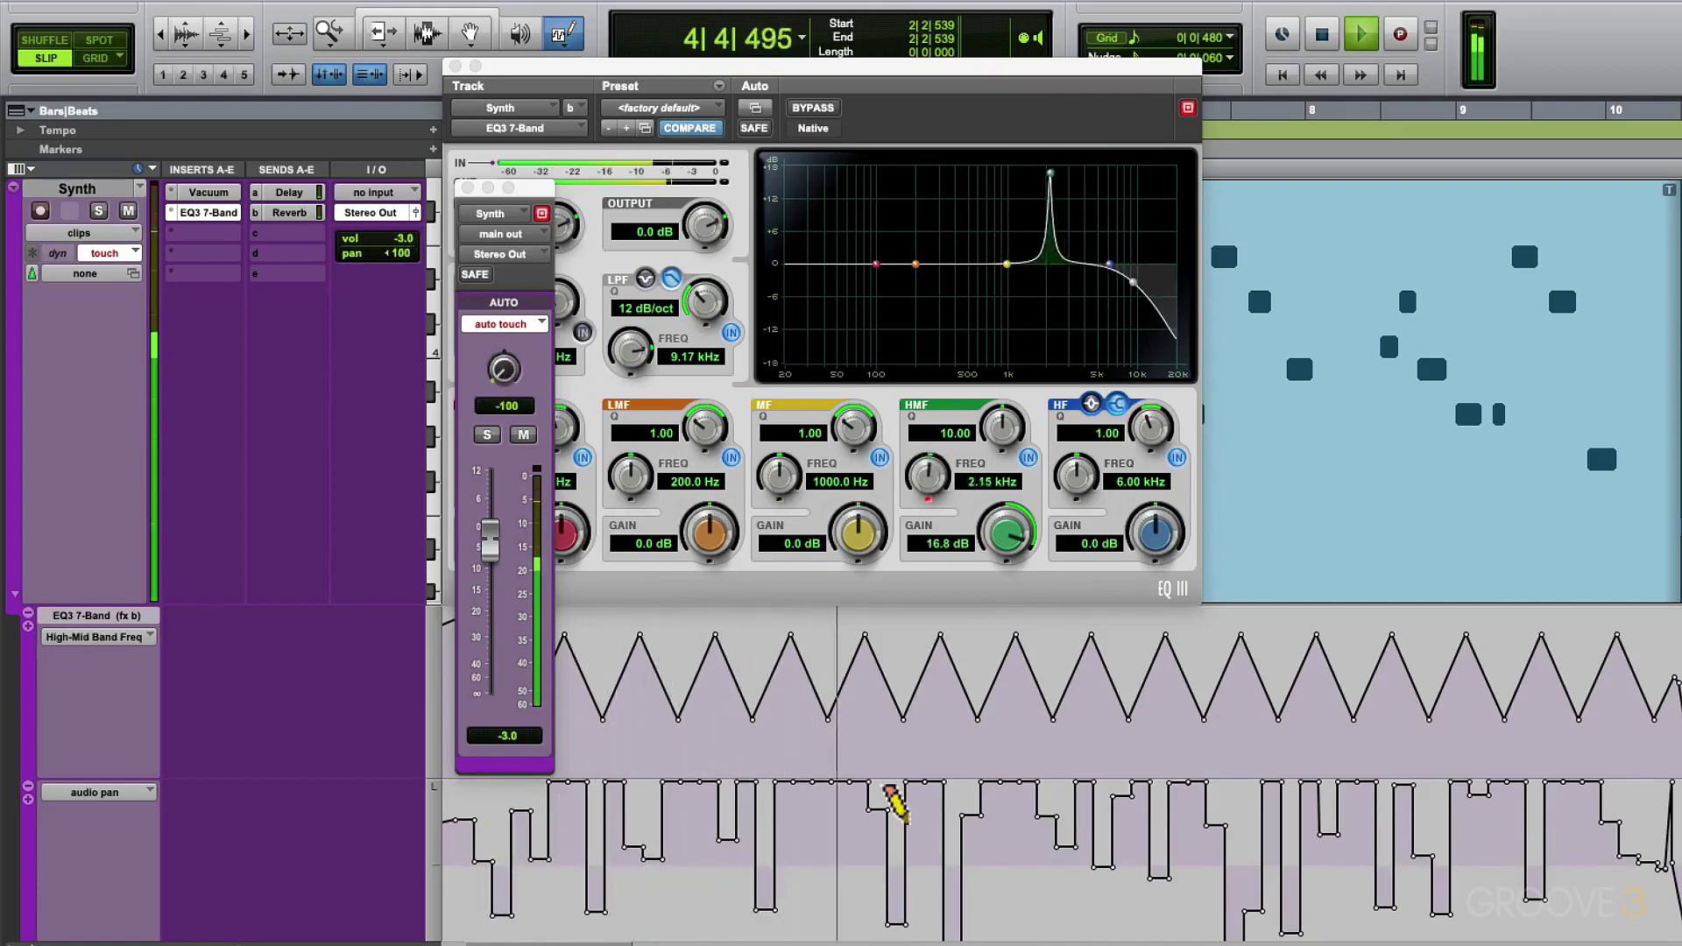
{"action": "key", "text": "space"}
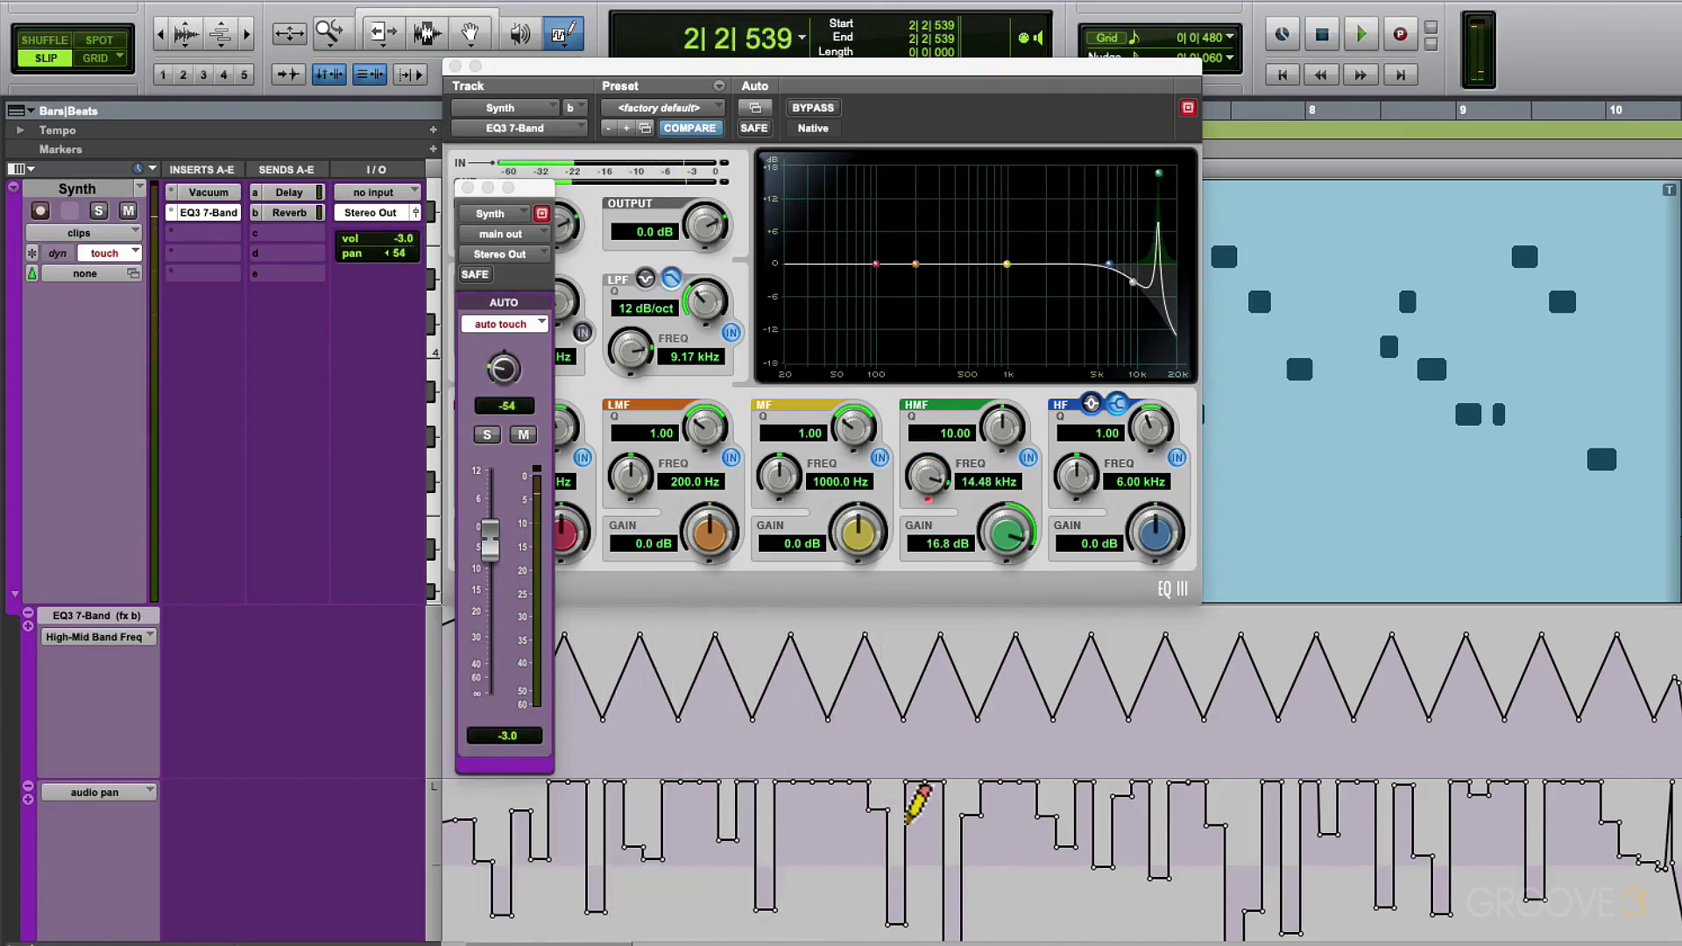
{"action": "key", "text": "super+z"}
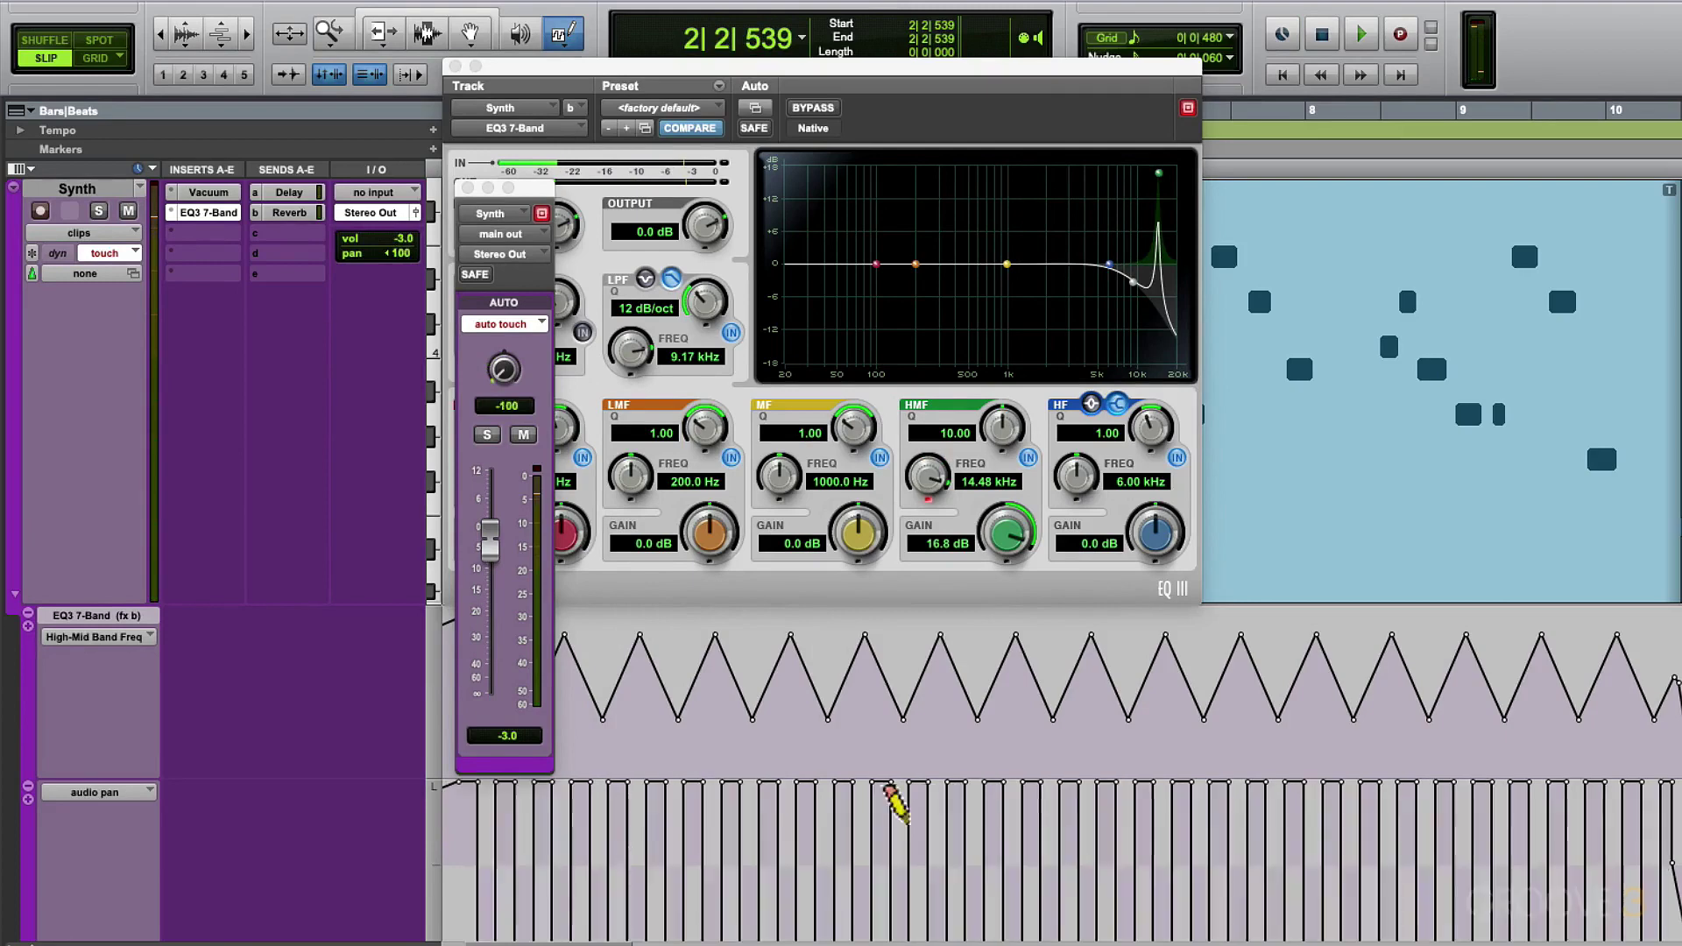
Play back the square-wave audio pan automation and set the Synth track's automation mode to read.
{"action": "key", "text": "space"}
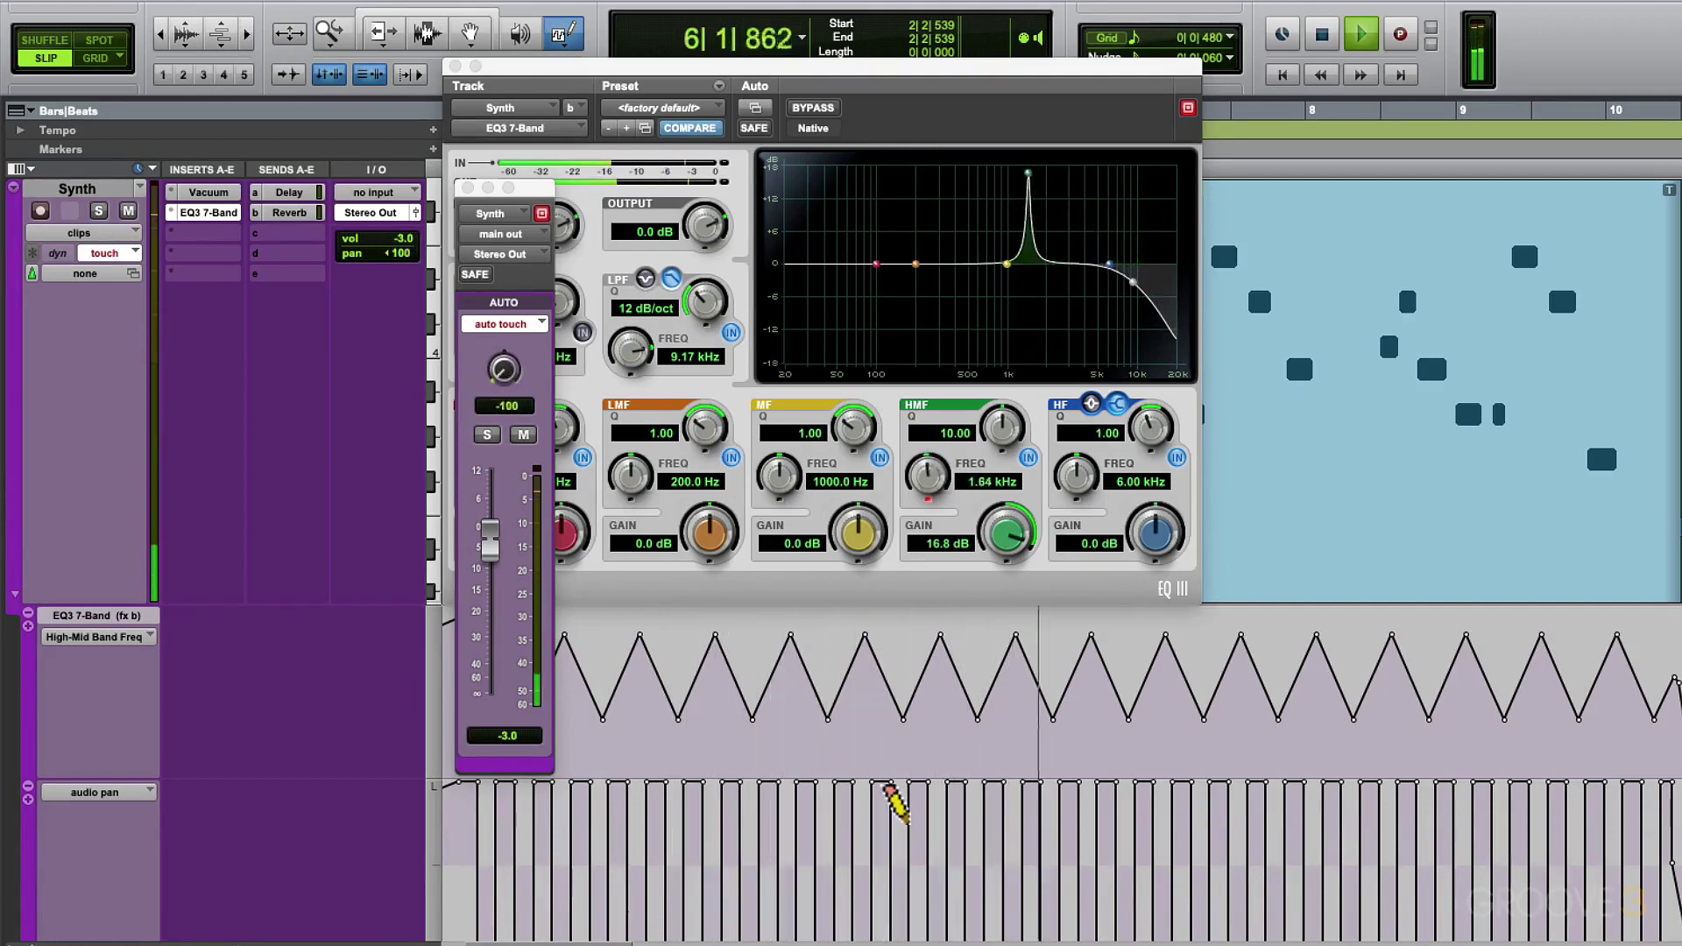
{"action": "key", "text": "space"}
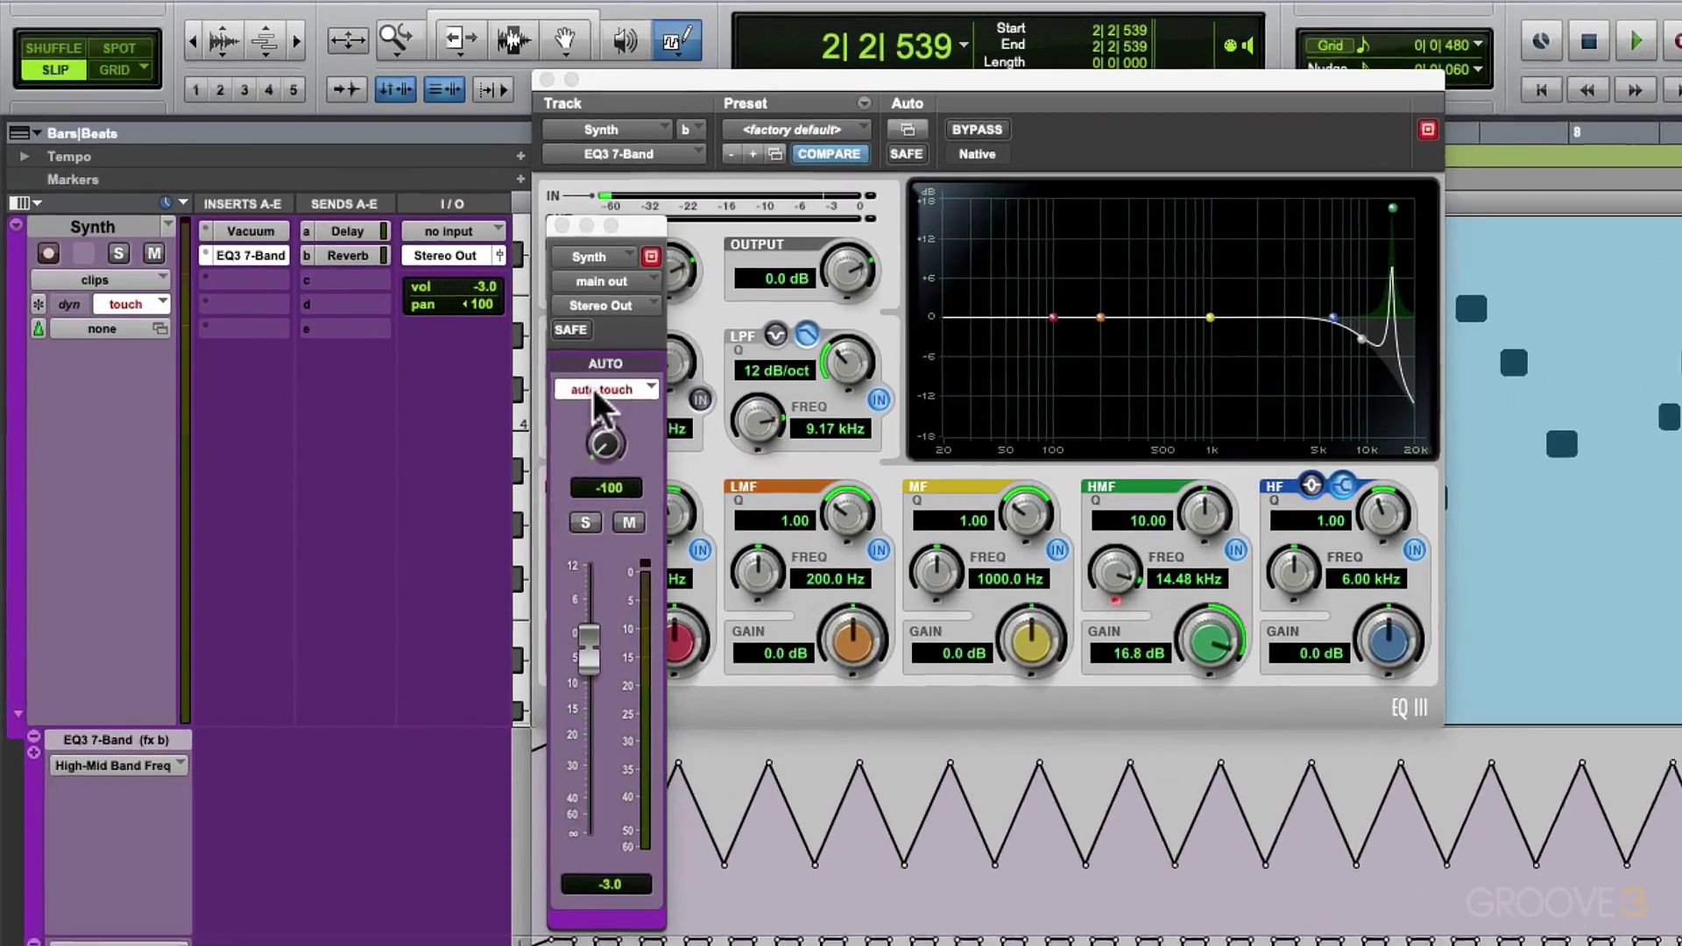
{"action": "left_click", "coordinate": [491, 324]}
{"action": "left_click", "coordinate": [529, 322]}
{"action": "left_click", "coordinate": [633, 372]}
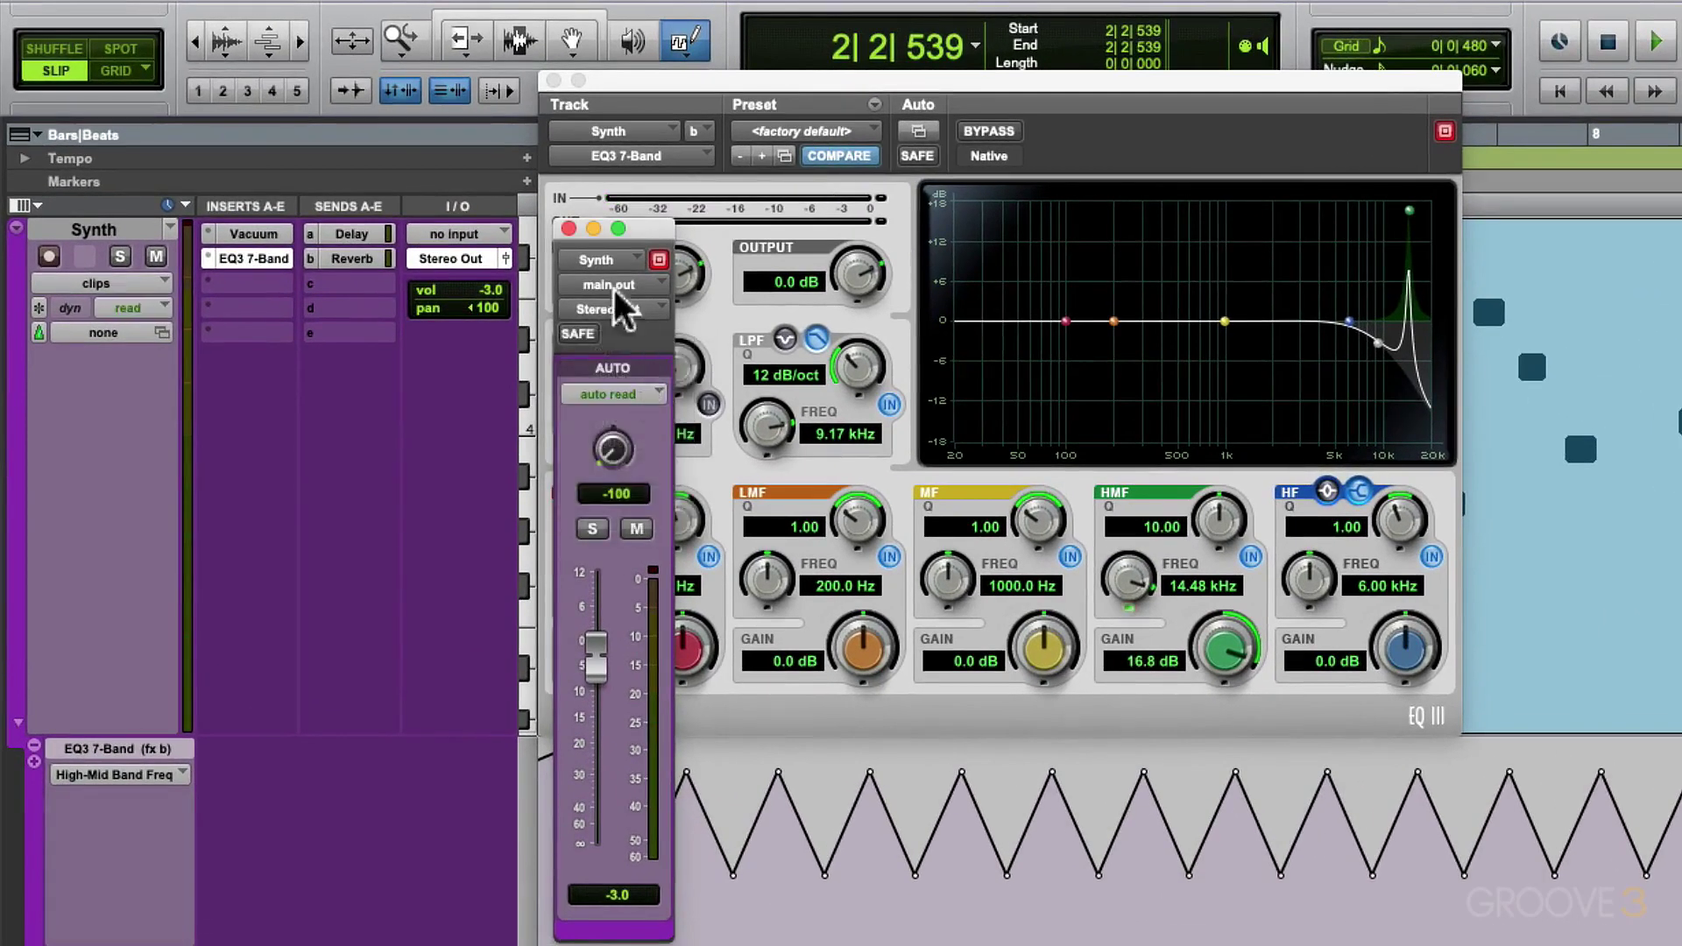
Close the Synth track's output window and the EQ3 7-Band window, briefly reopening the EQ in between.
{"action": "left_click", "coordinate": [568, 228]}
{"action": "left_click", "coordinate": [553, 81]}
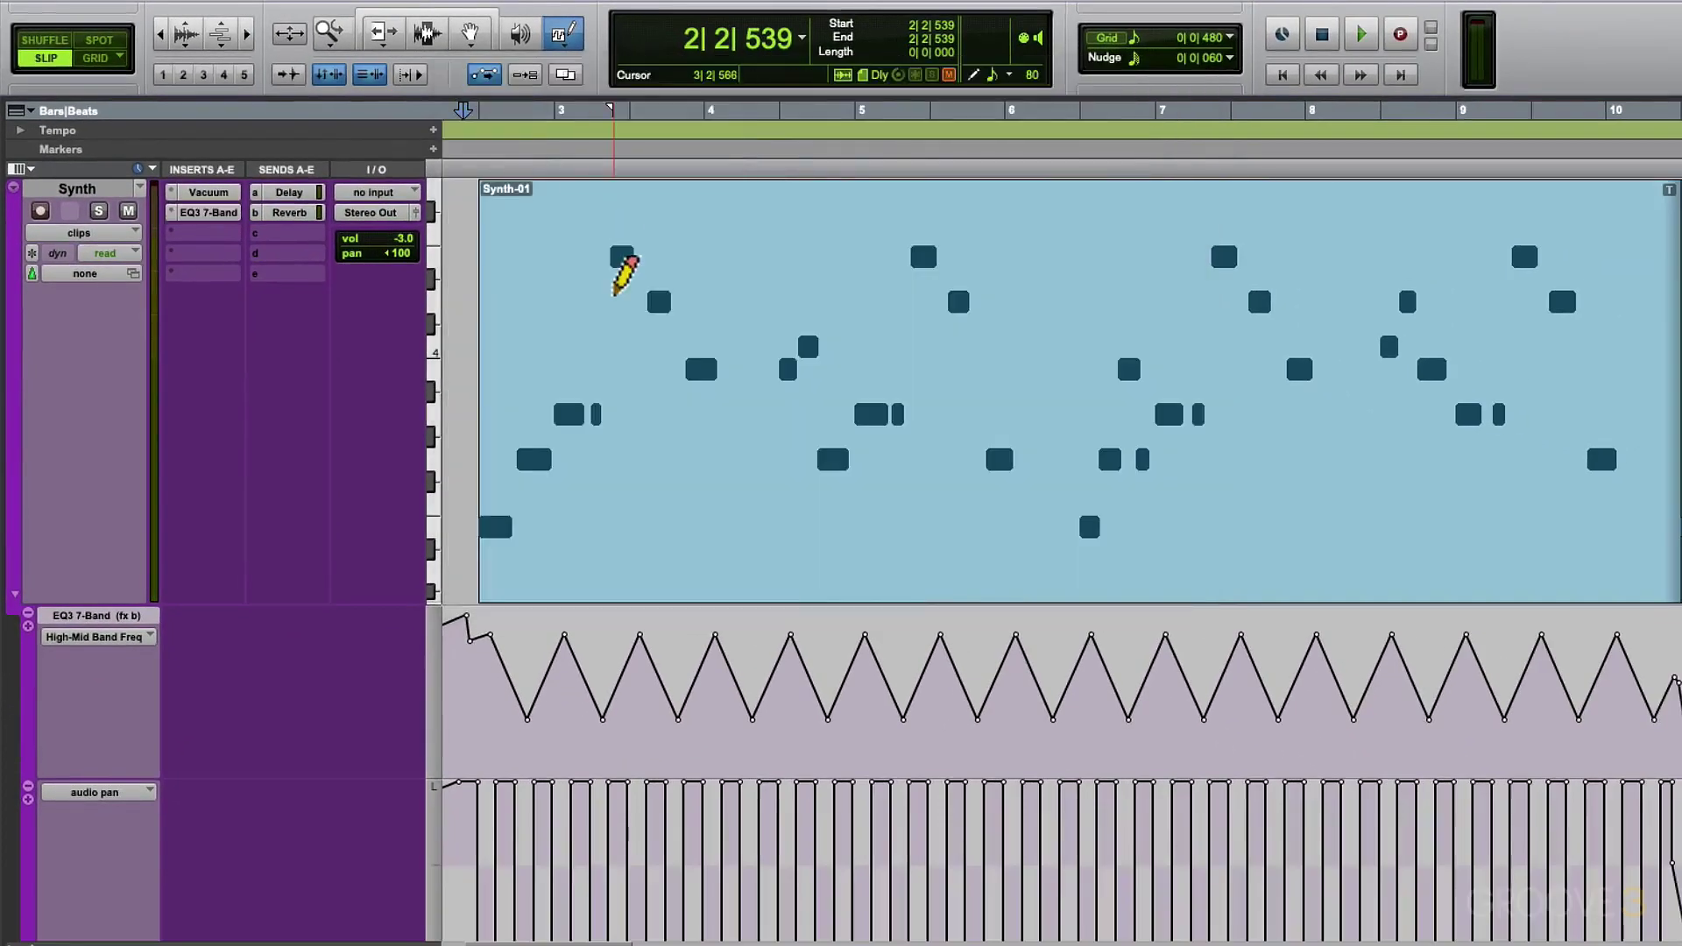
{"action": "left_click", "coordinate": [208, 212]}
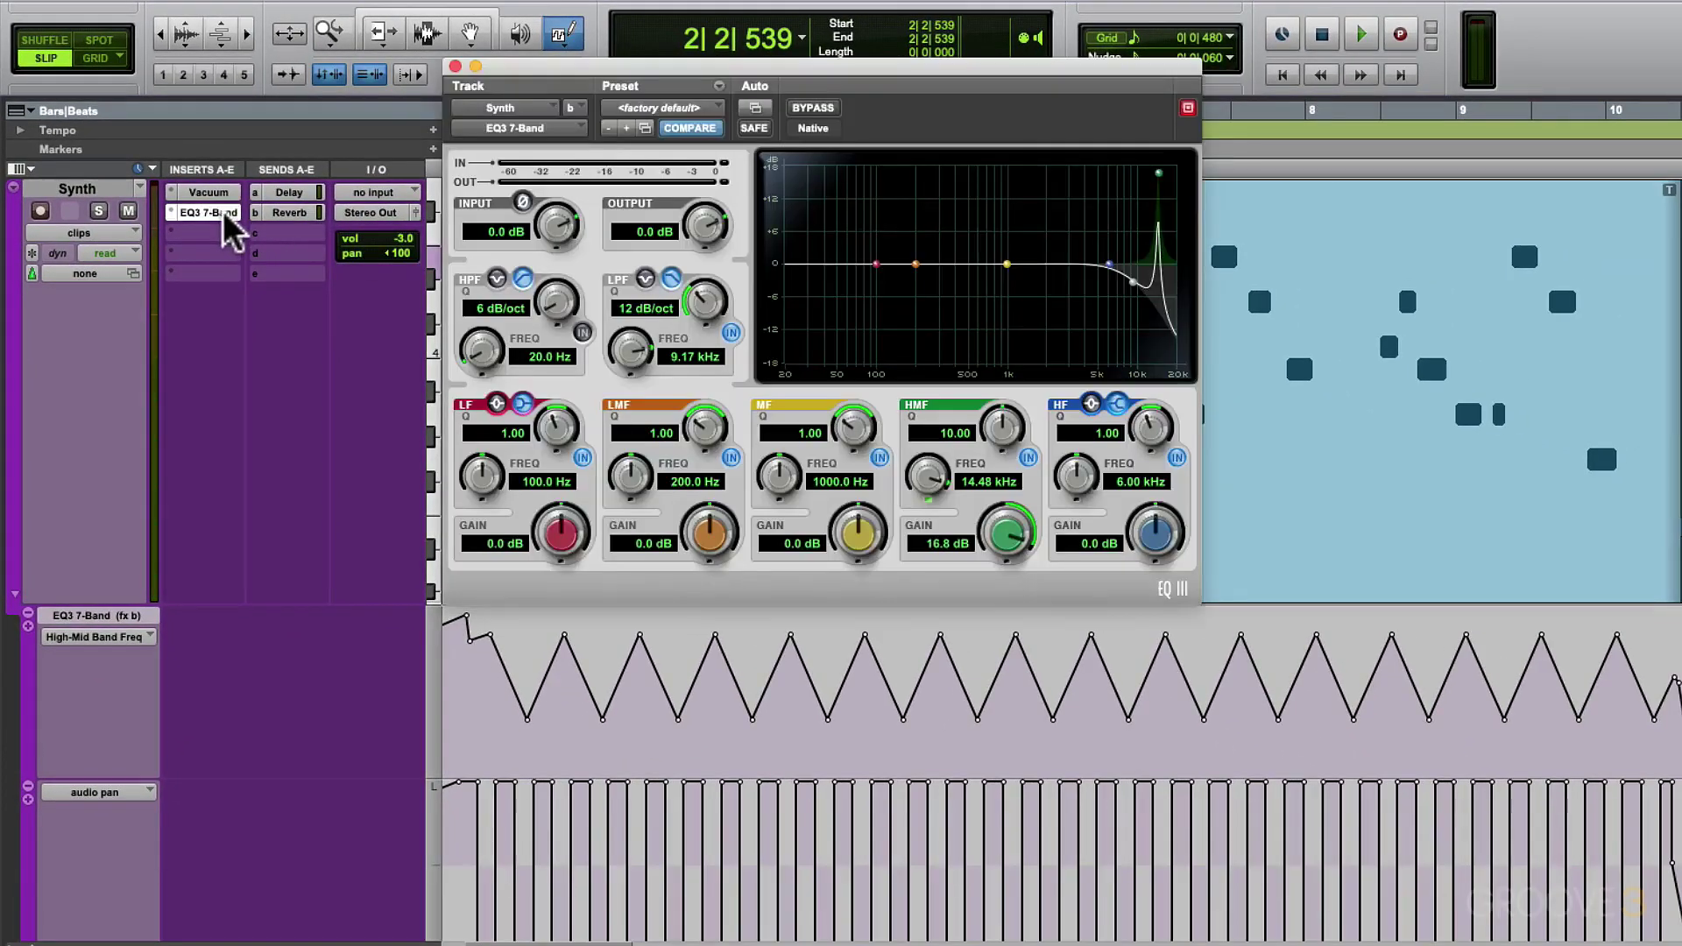
{"action": "left_click", "coordinate": [454, 67]}
Play back the Synth track with its output and EQ3 7-Band windows open together to watch the pan and frequency automation.
{"action": "left_click", "coordinate": [416, 213]}
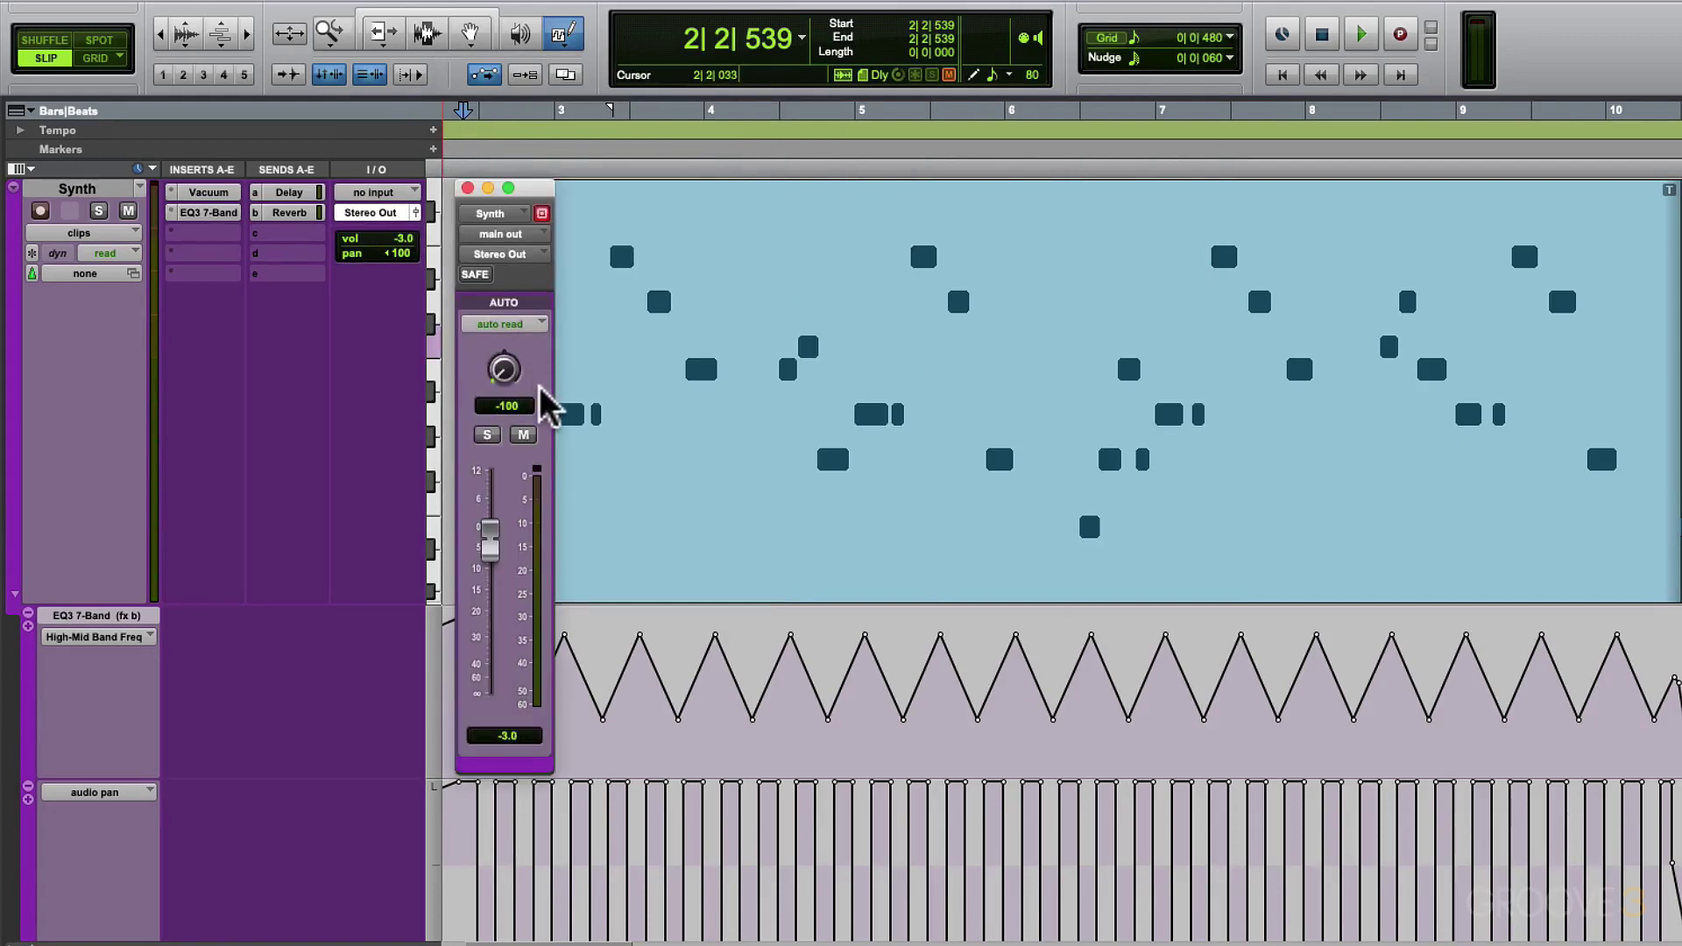
{"action": "key", "text": "space"}
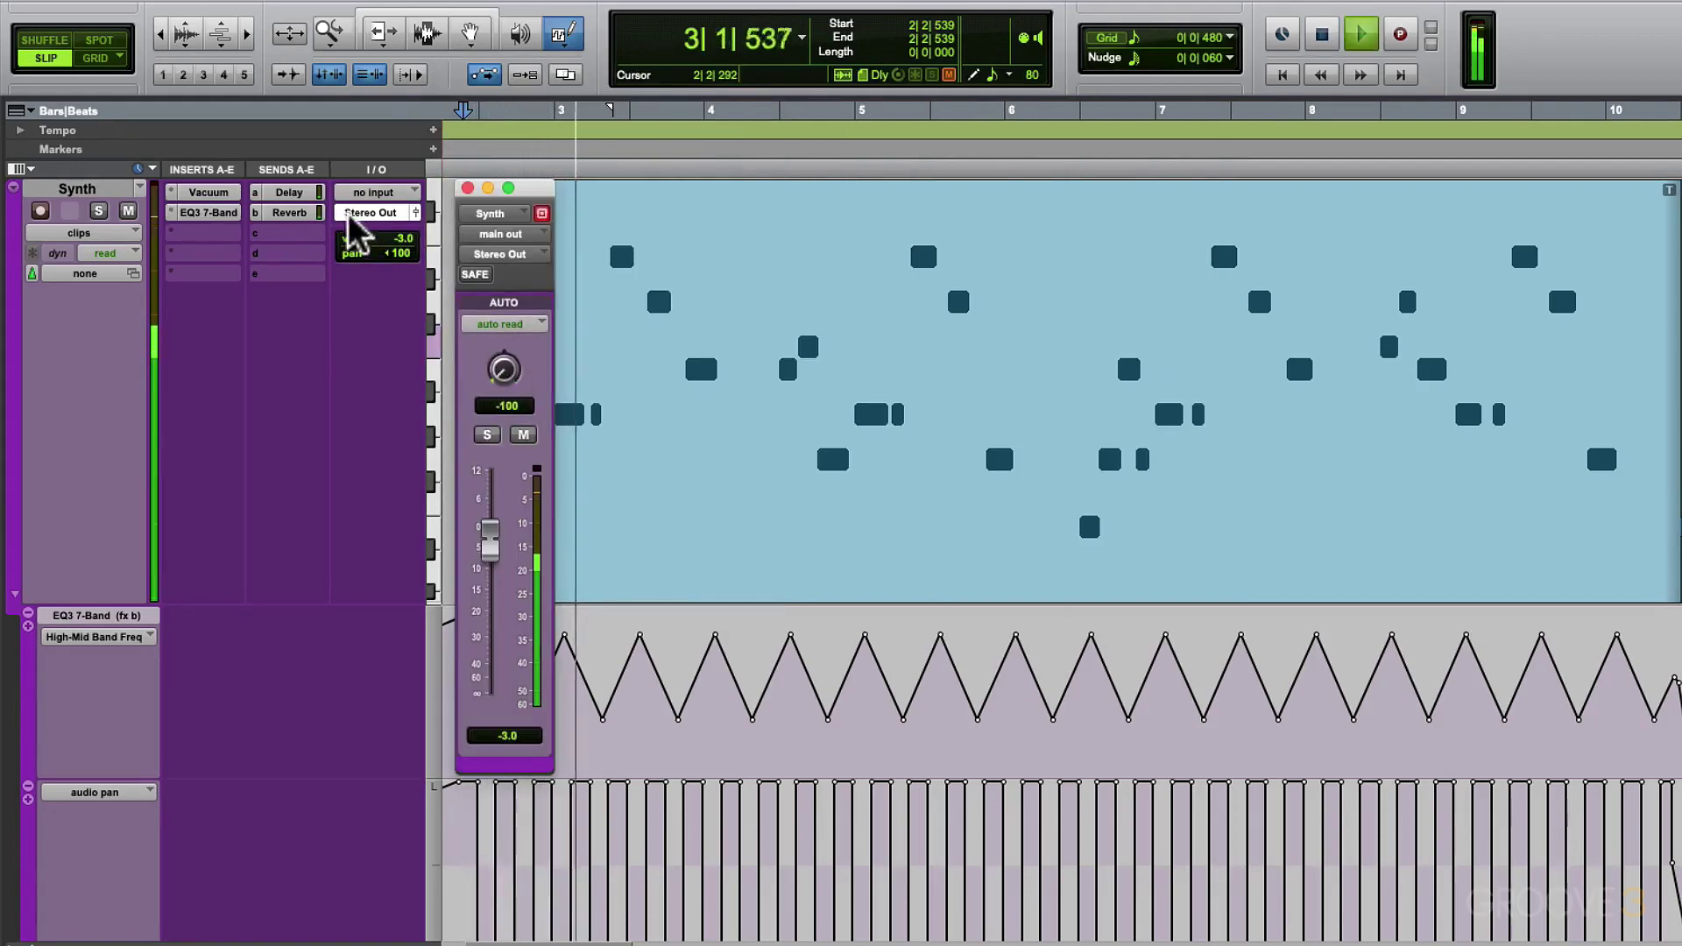
{"action": "left_click", "coordinate": [208, 212]}
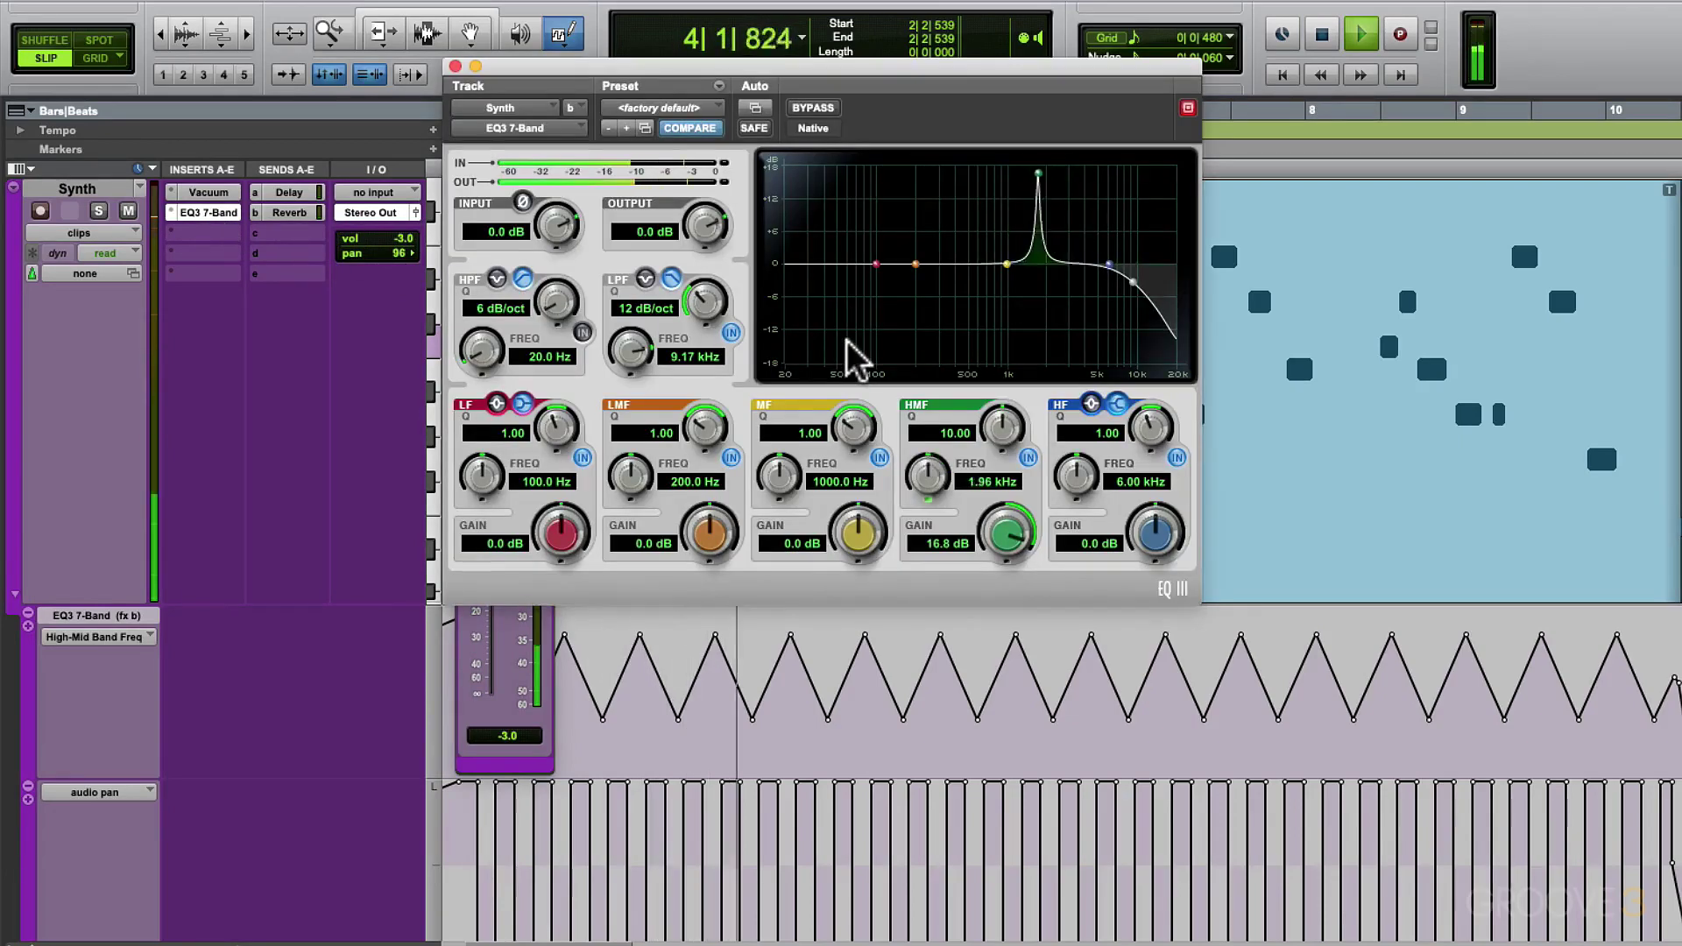
{"action": "left_click", "coordinate": [548, 736]}
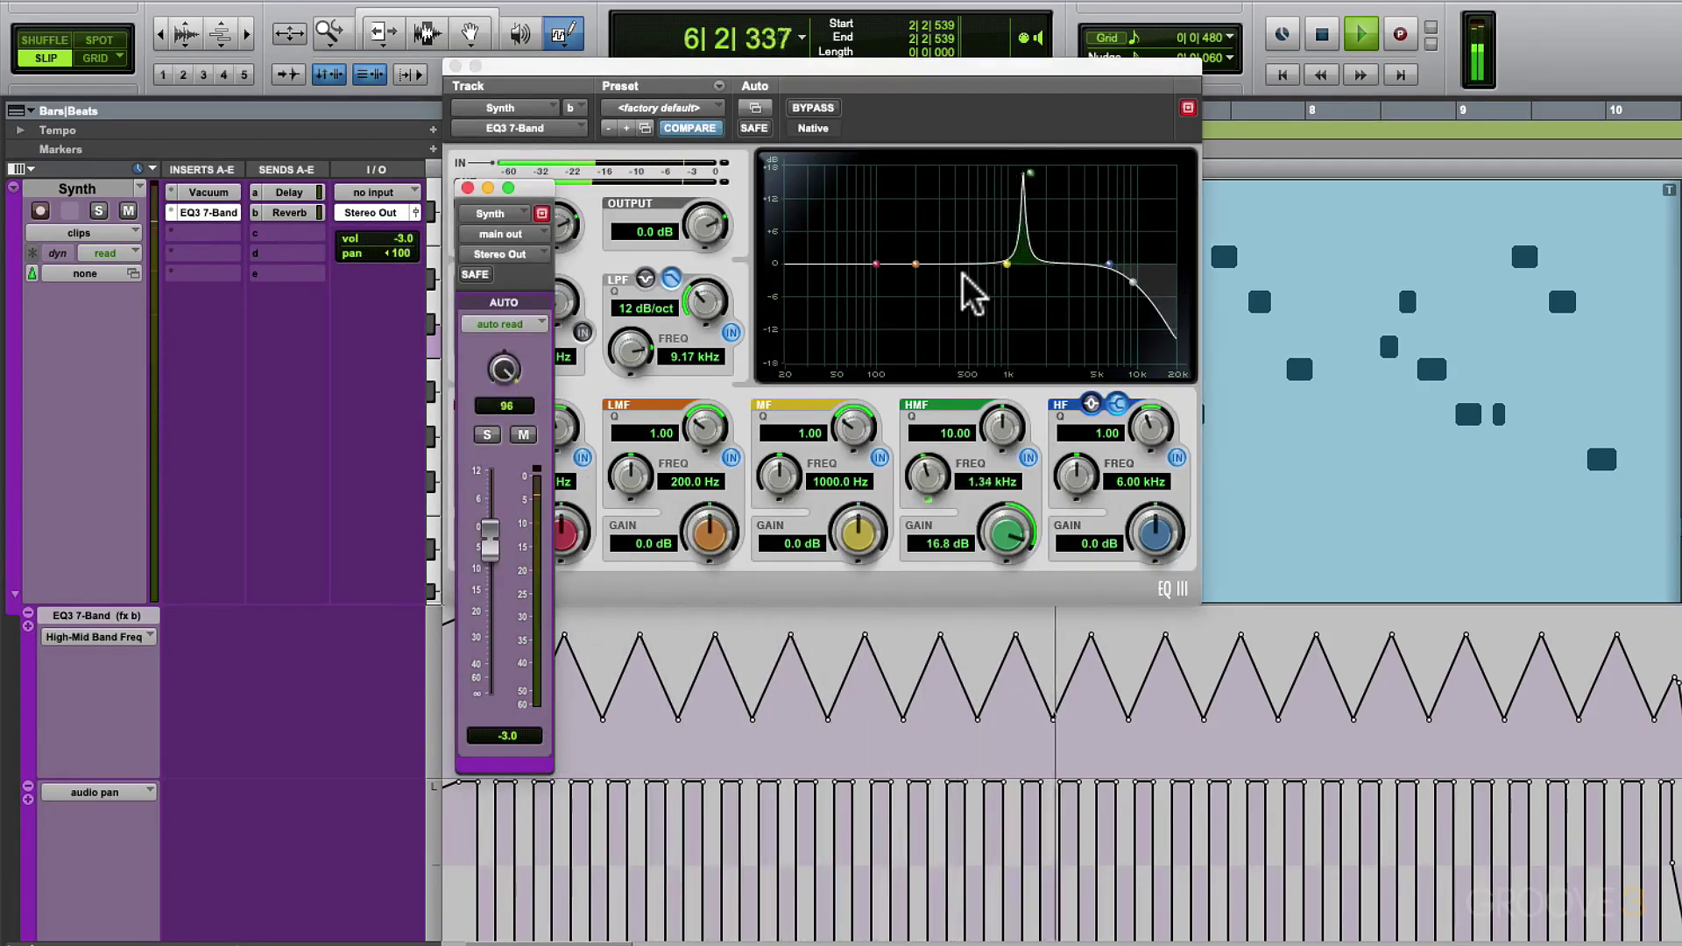
{"action": "key", "text": "space"}
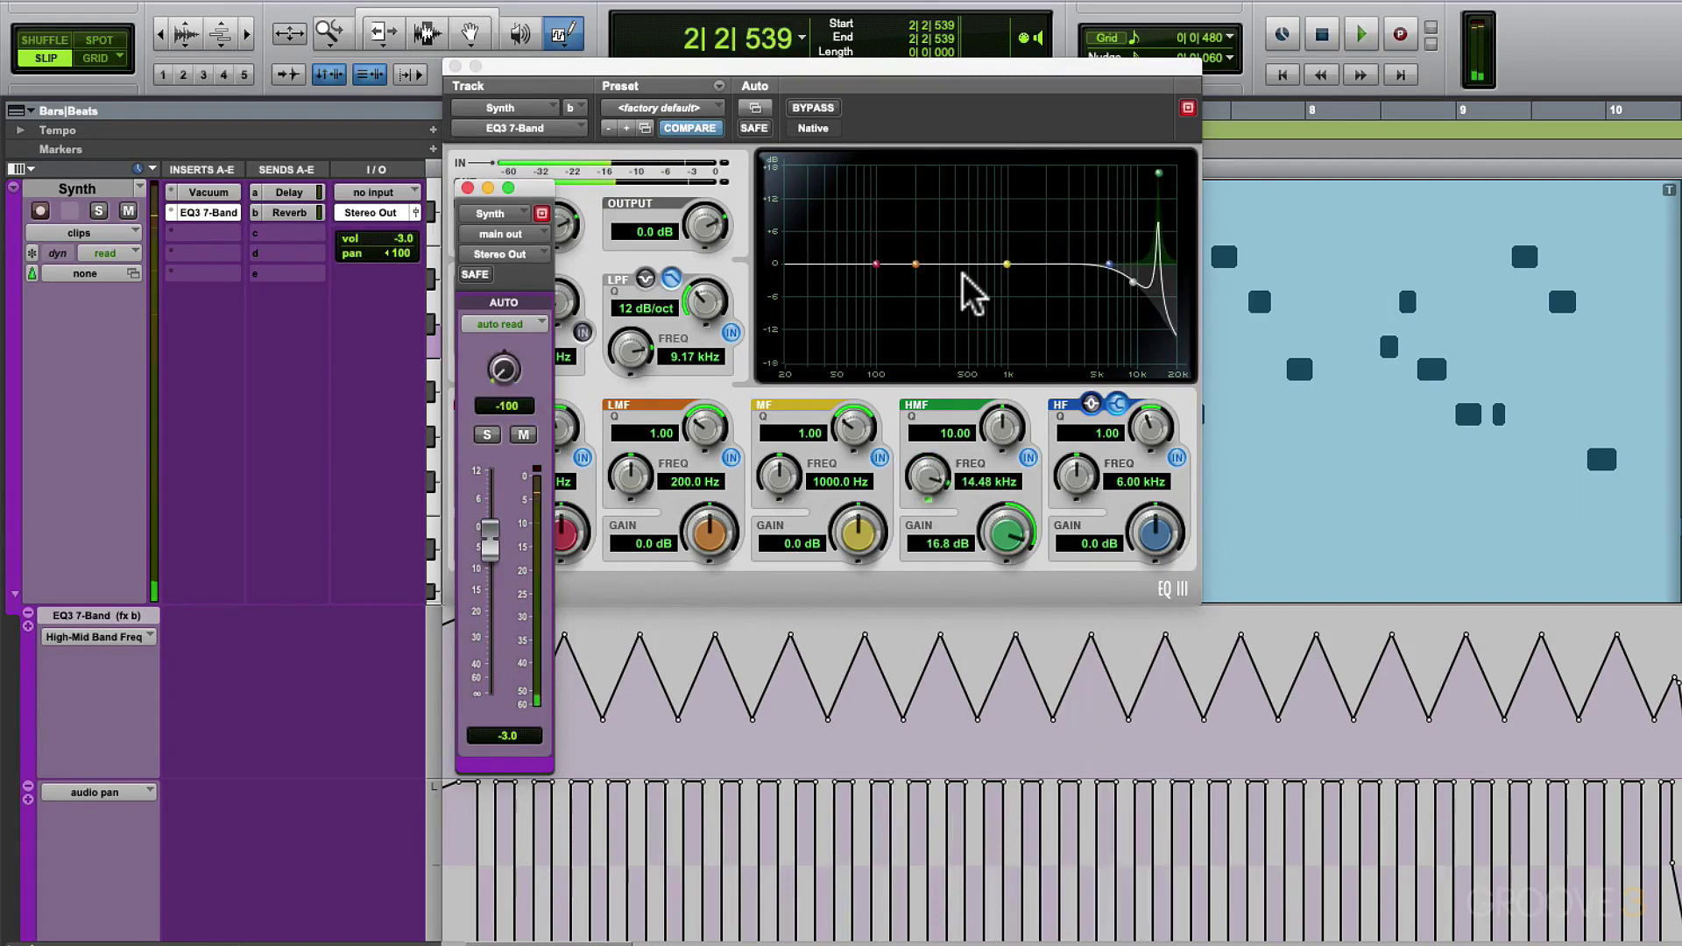